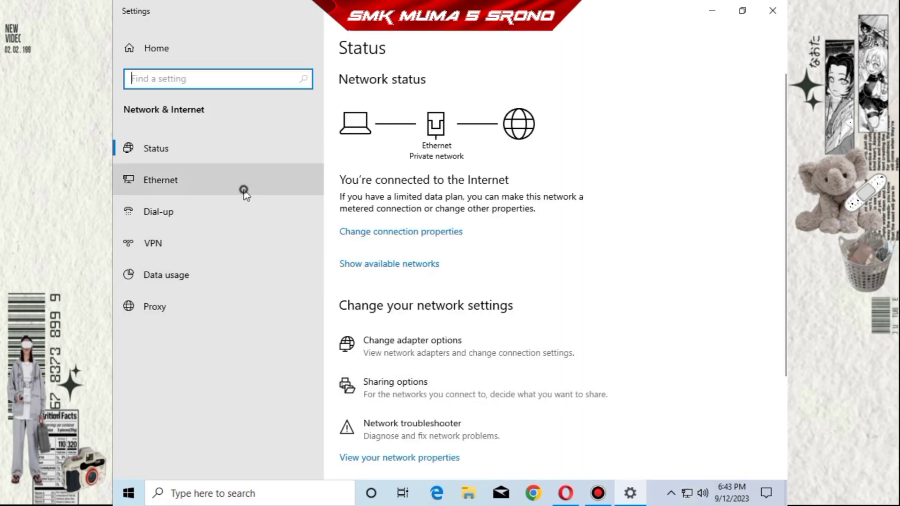
- Open the Ethernet adapter's IPv4 properties to check how its IP and DNS addresses are assigned
{"action": "left_click", "coordinate": [243, 190]}
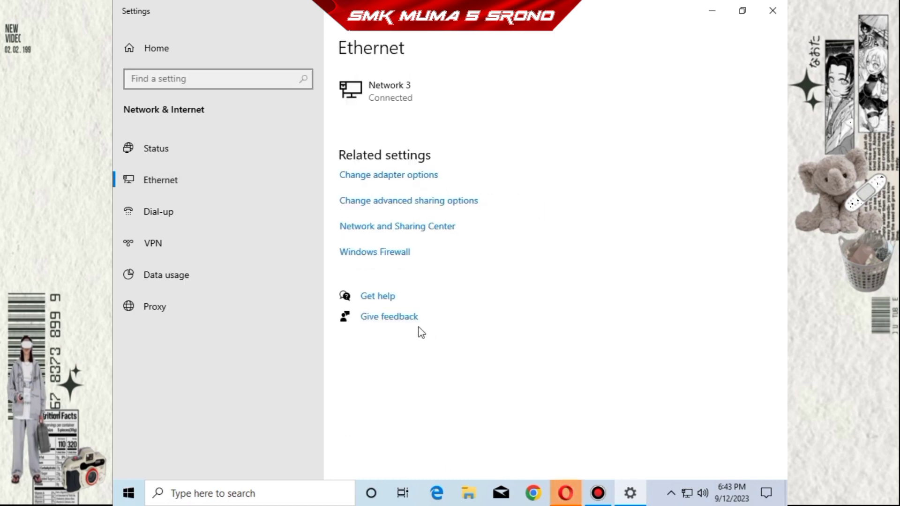
{"action": "left_click", "coordinate": [420, 230]}
{"action": "left_click", "coordinate": [250, 136]}
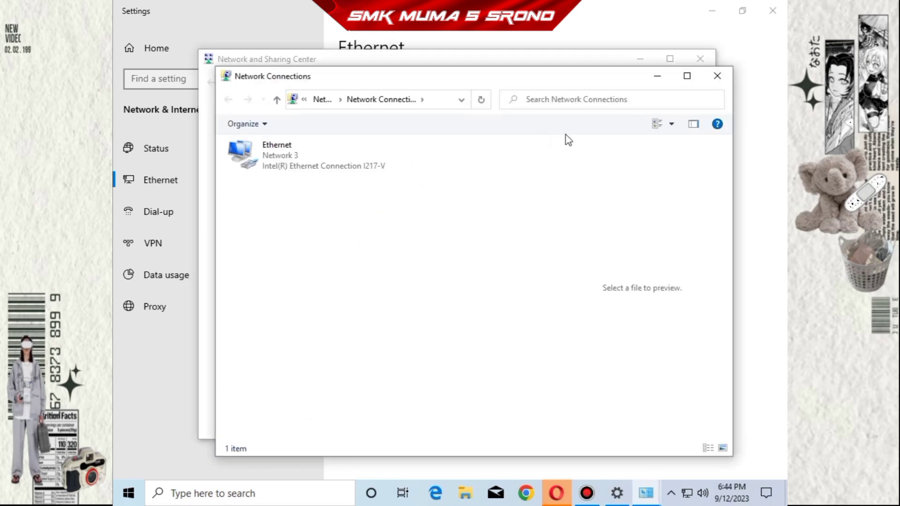
{"action": "left_click", "coordinate": [315, 164]}
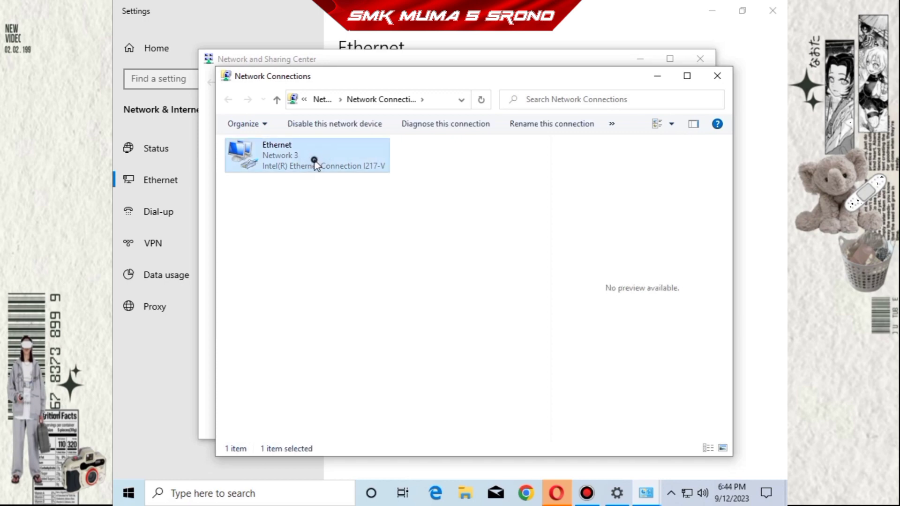
{"action": "double_click", "coordinate": [316, 164]}
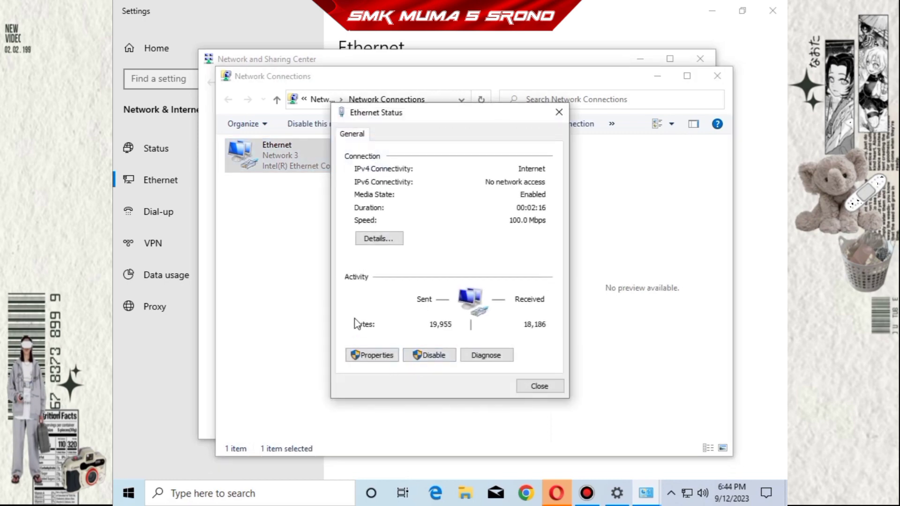
{"action": "left_click", "coordinate": [385, 358]}
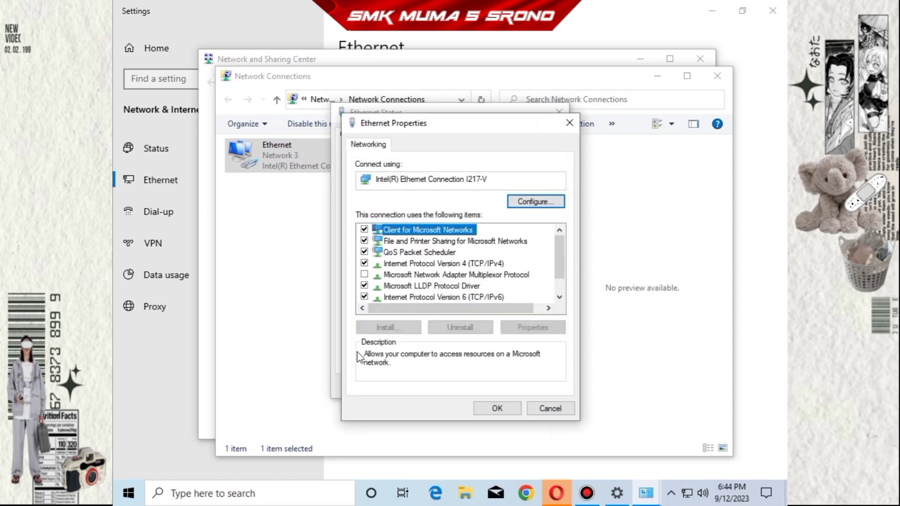
{"action": "double_click", "coordinate": [447, 263]}
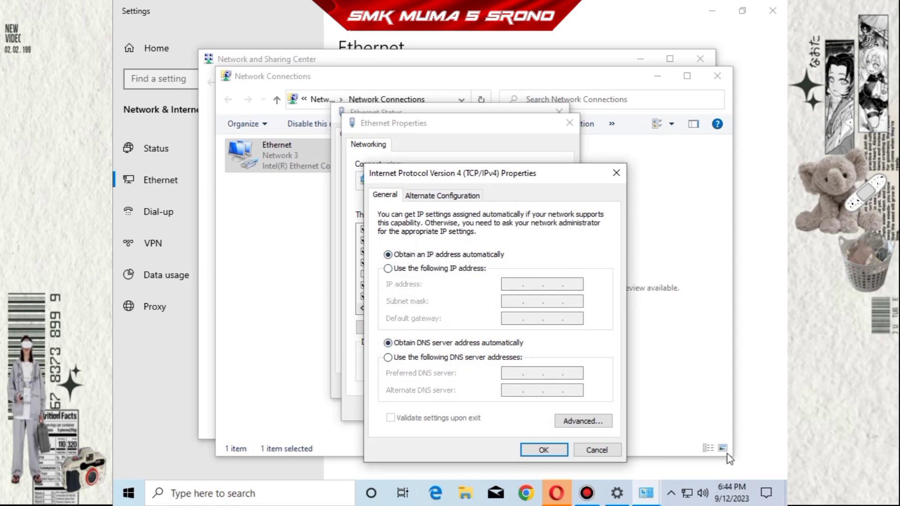
- Accept the IPv4 and Ethernet properties as they are and close all network and settings windows
{"action": "left_click", "coordinate": [539, 449]}
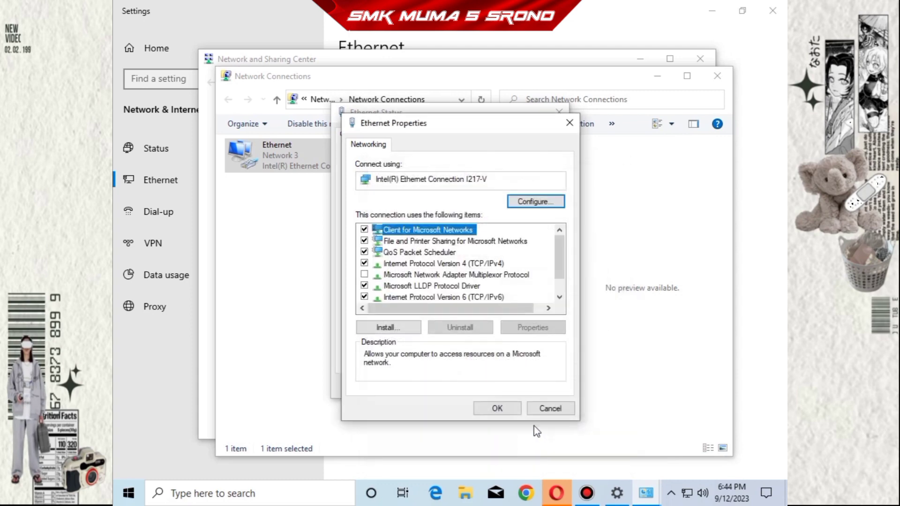
{"action": "left_click", "coordinate": [513, 414]}
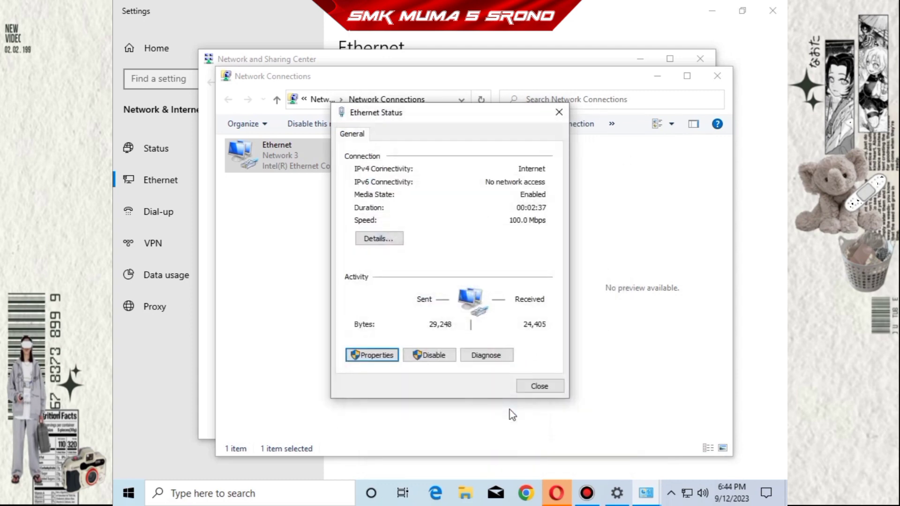
{"action": "left_click", "coordinate": [539, 386]}
{"action": "left_click", "coordinate": [712, 79]}
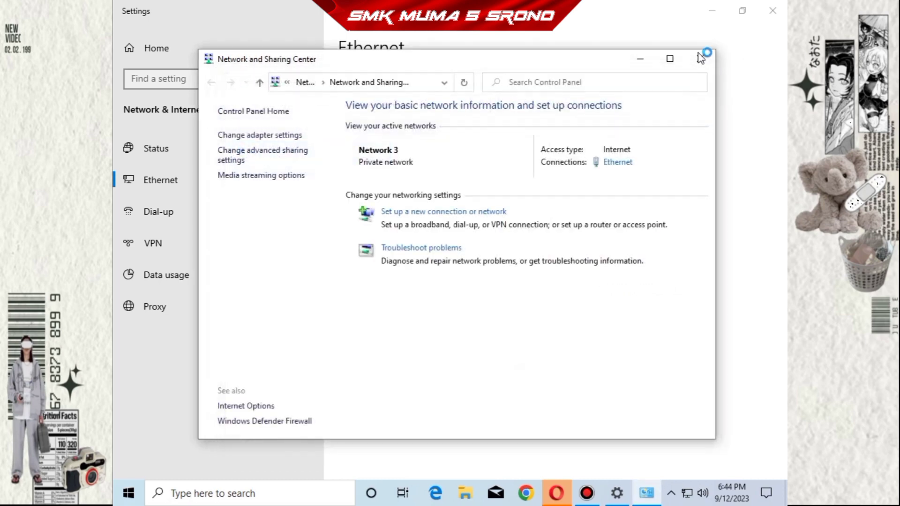
{"action": "left_click", "coordinate": [700, 59]}
{"action": "left_click", "coordinate": [762, 15]}
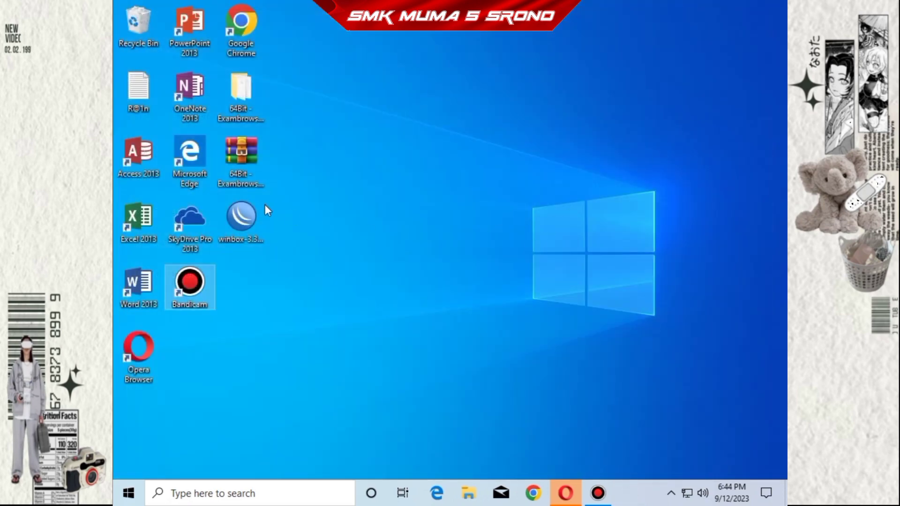
- Launch WinBox, connect to the MikroTik neighbor at 192.168.88.1 as admin, and maximize the session window
{"action": "left_click_drag", "start_coordinate": [584, 174], "coordinate": [256, 228]}
{"action": "double_click", "coordinate": [239, 230]}
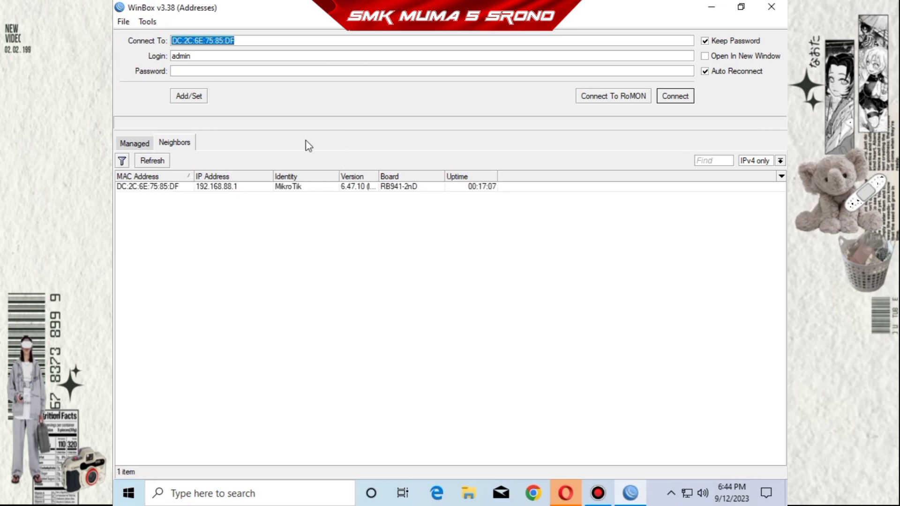
{"action": "left_click", "coordinate": [256, 187]}
{"action": "left_click", "coordinate": [257, 188]}
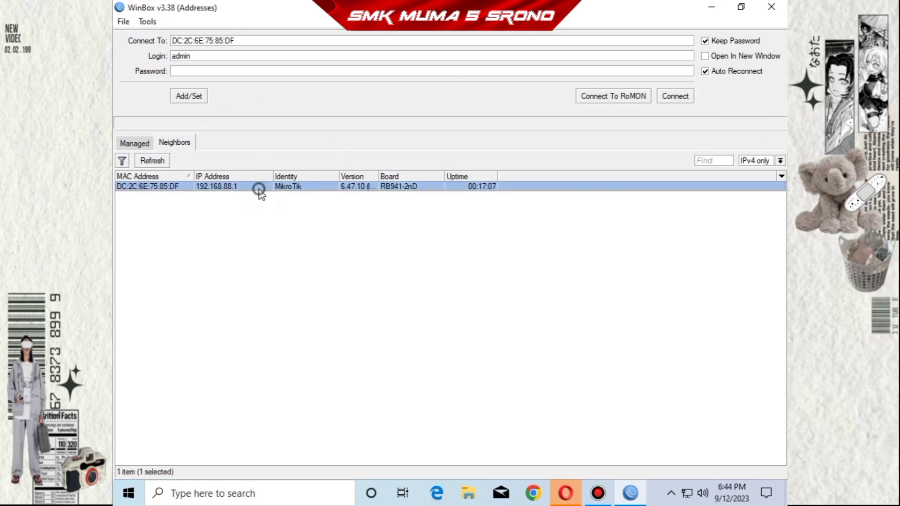
{"action": "left_click", "coordinate": [663, 101]}
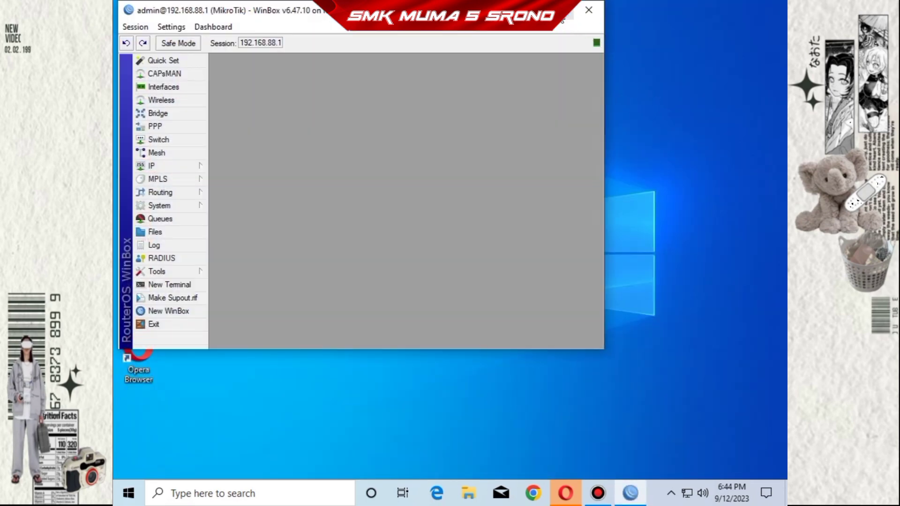
{"action": "left_click", "coordinate": [564, 12]}
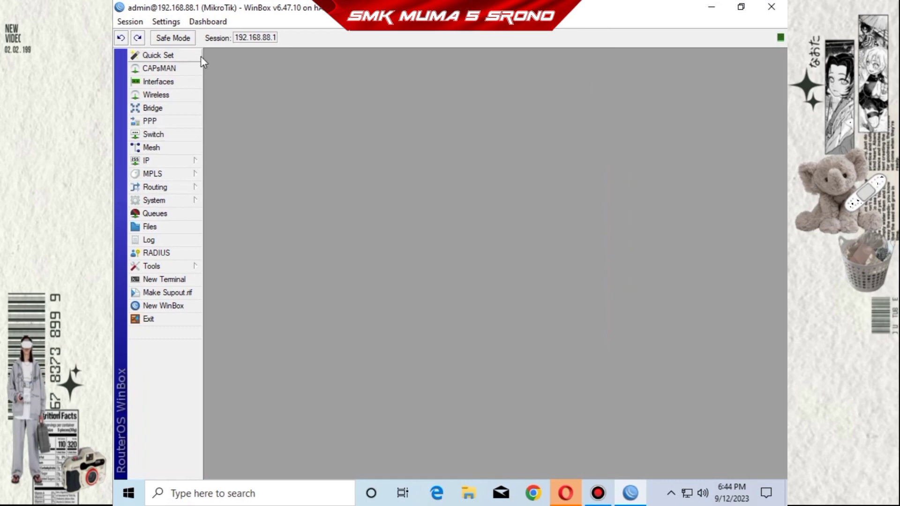
- Reset the router's configuration with No Default Configuration and Do Not Backup enabled, and confirm the reboot
{"action": "left_click", "coordinate": [176, 202]}
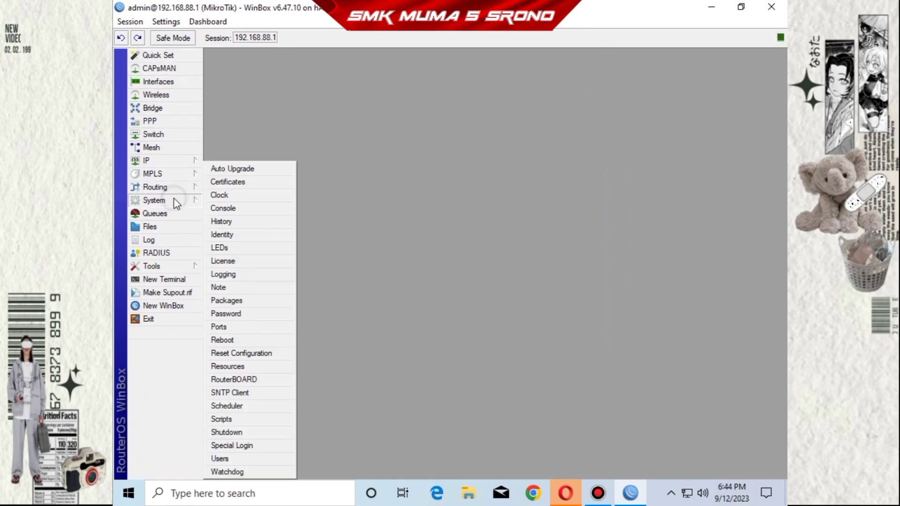
{"action": "left_click", "coordinate": [266, 353]}
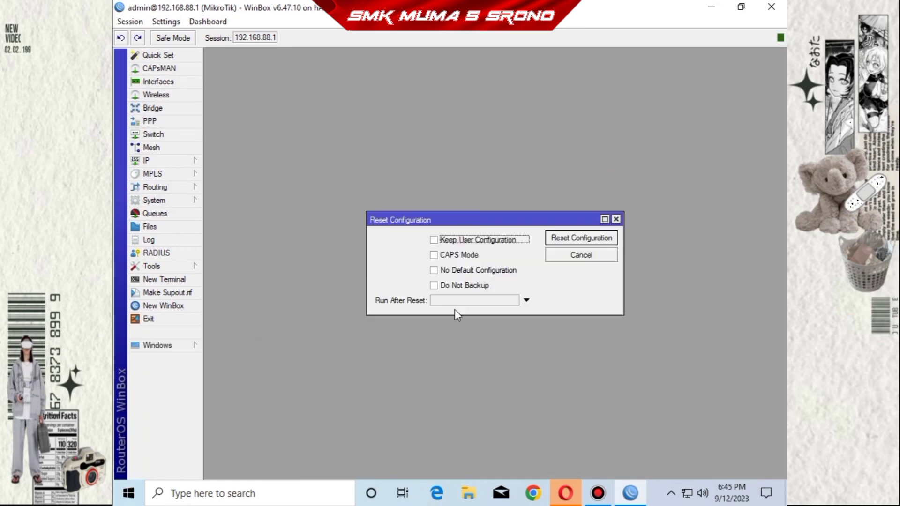
{"action": "left_click", "coordinate": [457, 285]}
{"action": "left_click", "coordinate": [458, 270]}
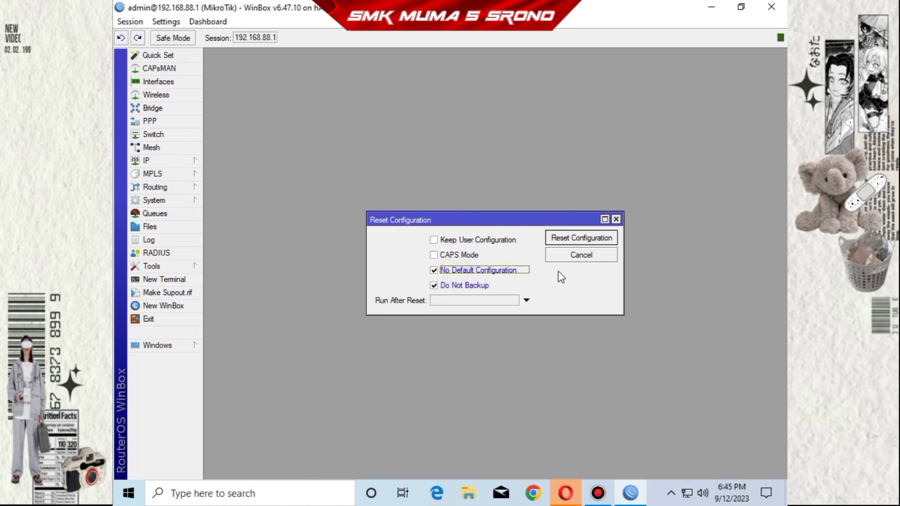
{"action": "left_click", "coordinate": [588, 239]}
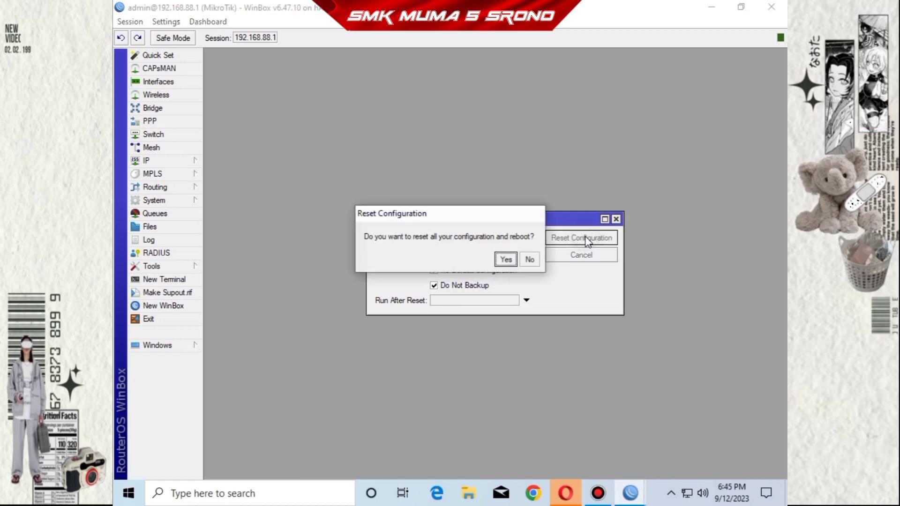
{"action": "left_click", "coordinate": [501, 263]}
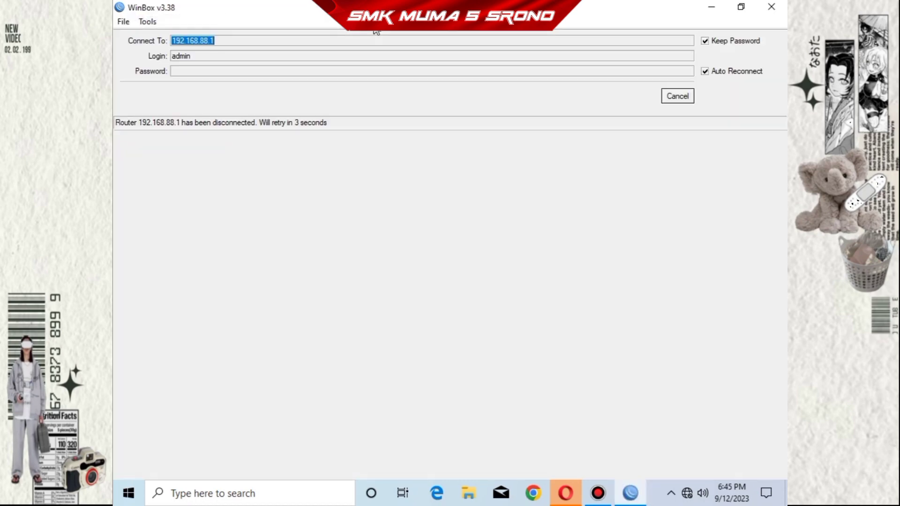
- Cancel the automatic reconnection, refresh the neighbor list, and connect to the MikroTik router through its MAC address
{"action": "left_click", "coordinate": [678, 97]}
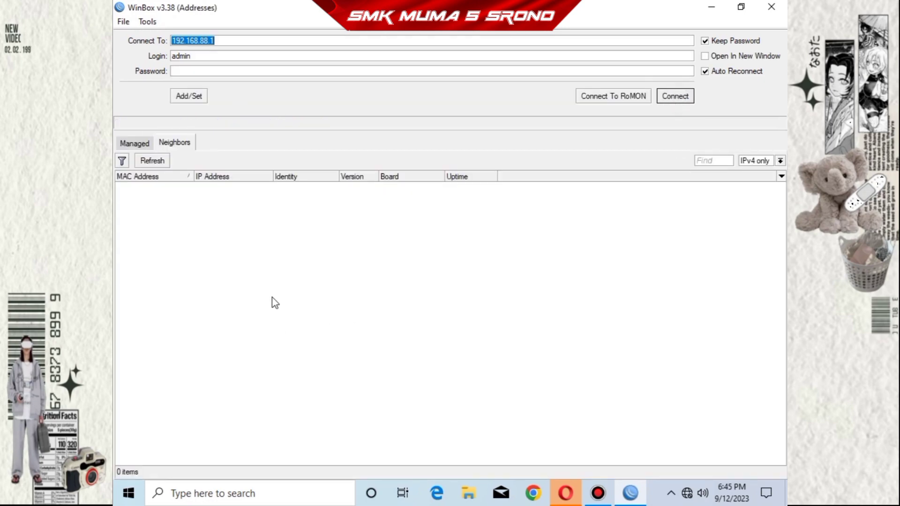
{"action": "left_click", "coordinate": [166, 163]}
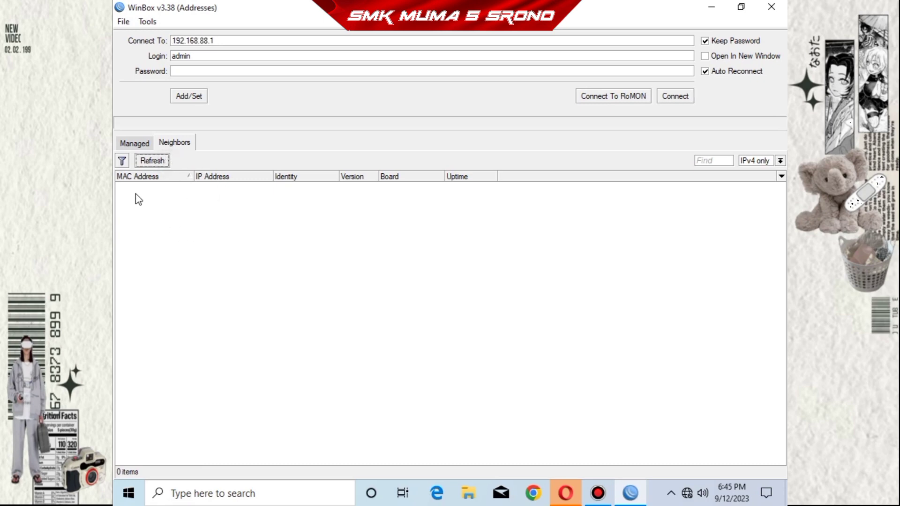
{"action": "left_click", "coordinate": [157, 165]}
{"action": "left_click", "coordinate": [183, 187]}
{"action": "left_click", "coordinate": [580, 188]}
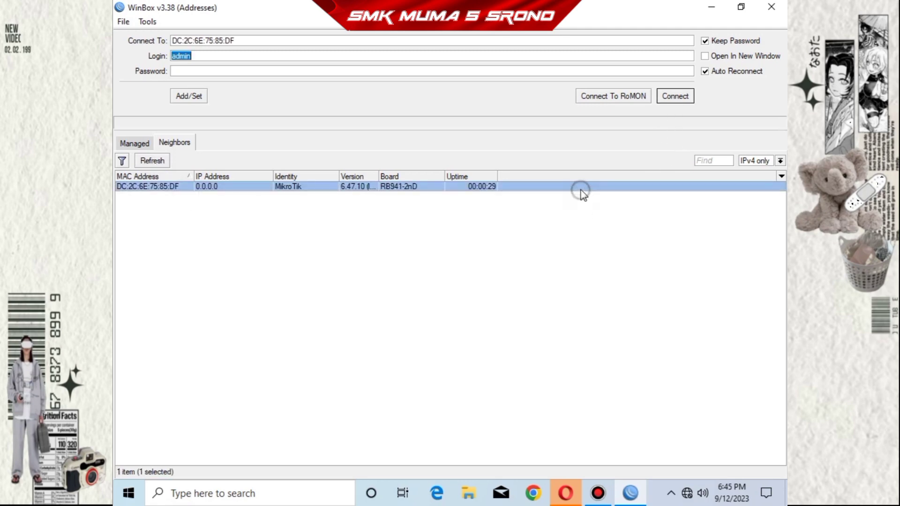
{"action": "left_click", "coordinate": [675, 97]}
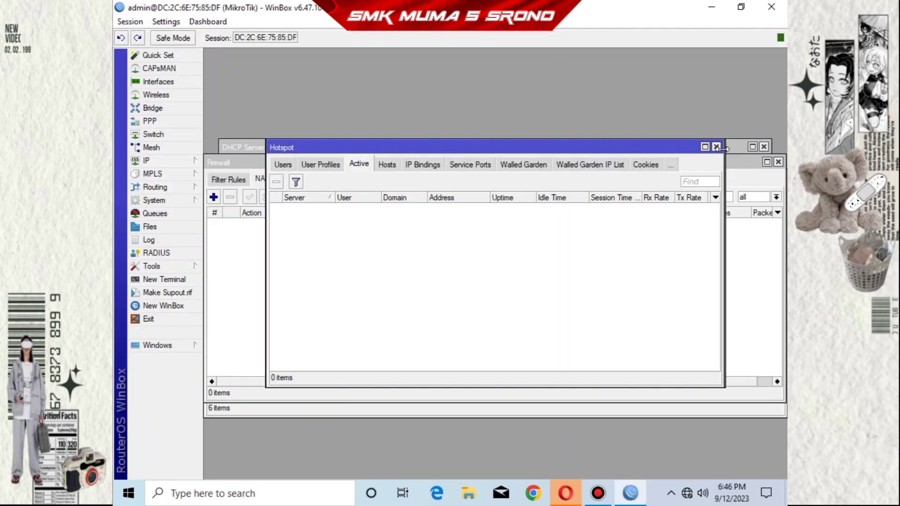
- Close the Hotspot, Firewall, DHCP Server and Interface List windows left open in the session
{"action": "left_click", "coordinate": [718, 147]}
{"action": "left_click", "coordinate": [718, 146]}
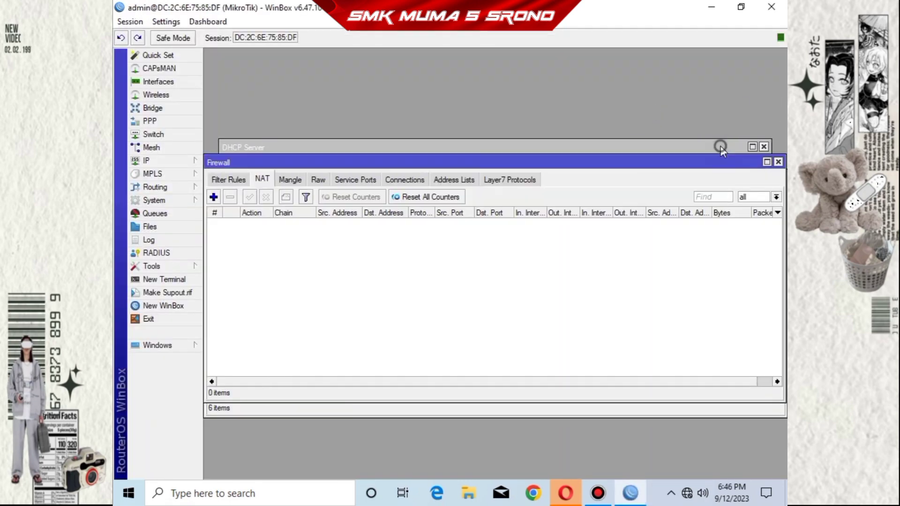
{"action": "left_click", "coordinate": [777, 161]}
{"action": "left_click", "coordinate": [765, 147]}
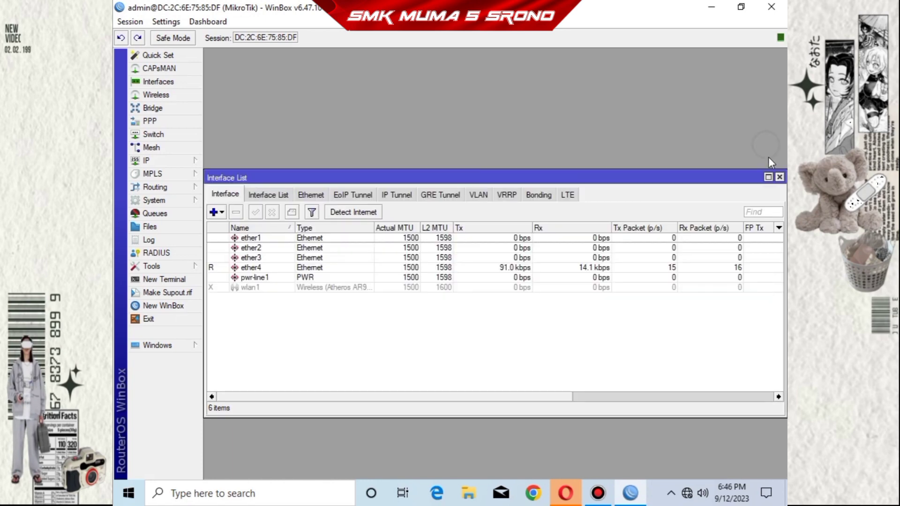
{"action": "left_click", "coordinate": [779, 178]}
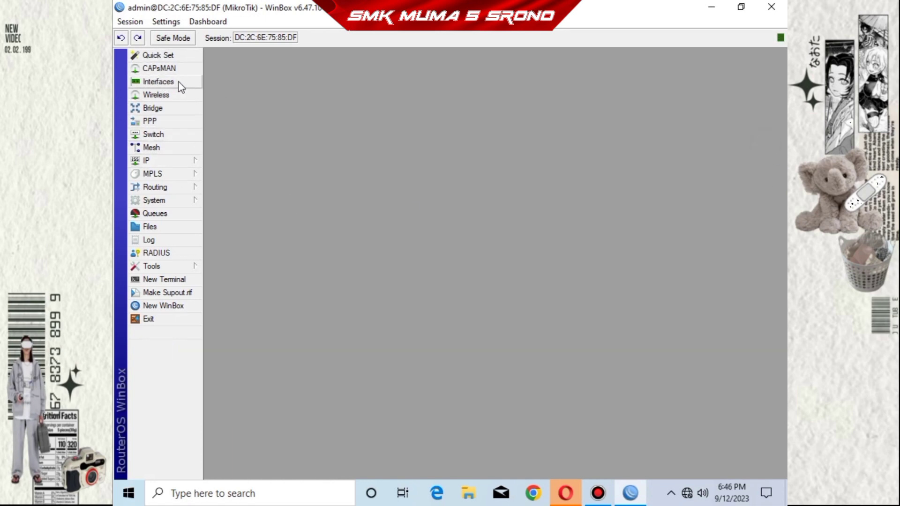
- Add a VLAN interface named vlan1 on ether2 in the router's interface list
{"action": "left_click", "coordinate": [194, 82]}
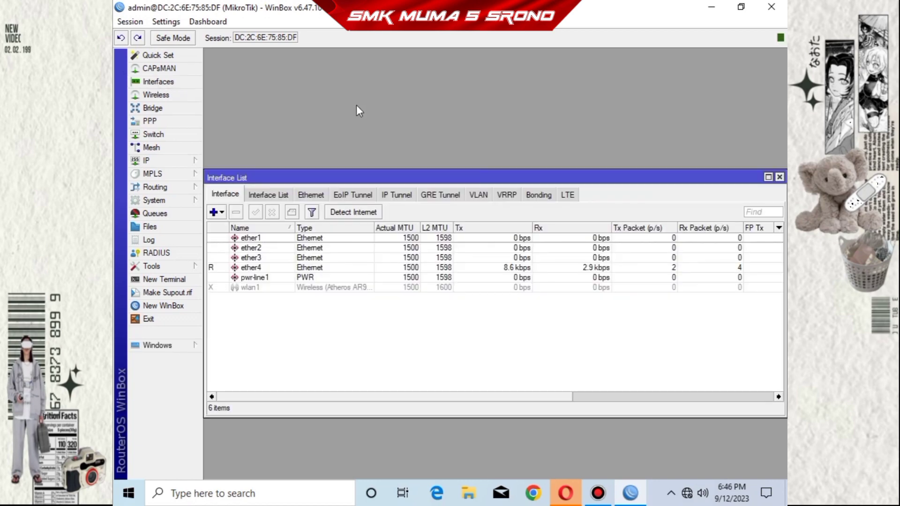
{"action": "left_click_drag", "start_coordinate": [468, 178], "coordinate": [467, 67]}
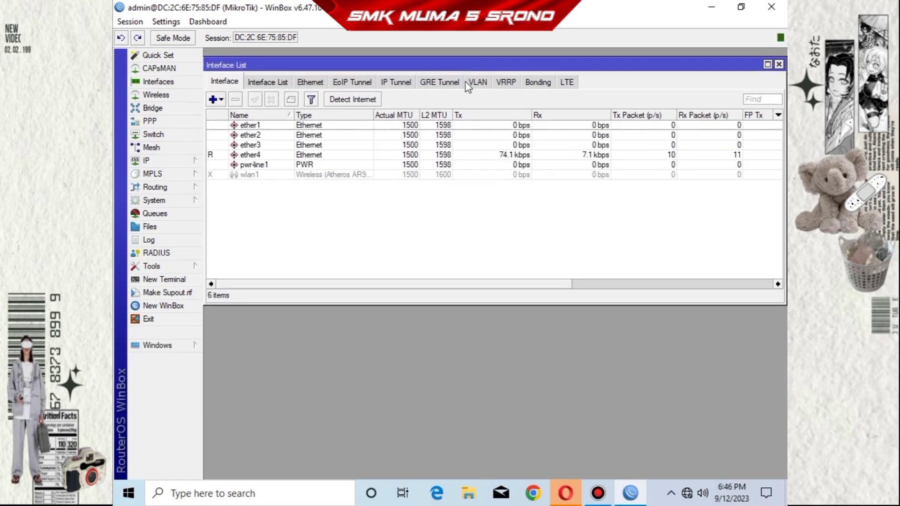
{"action": "left_click", "coordinate": [213, 100]}
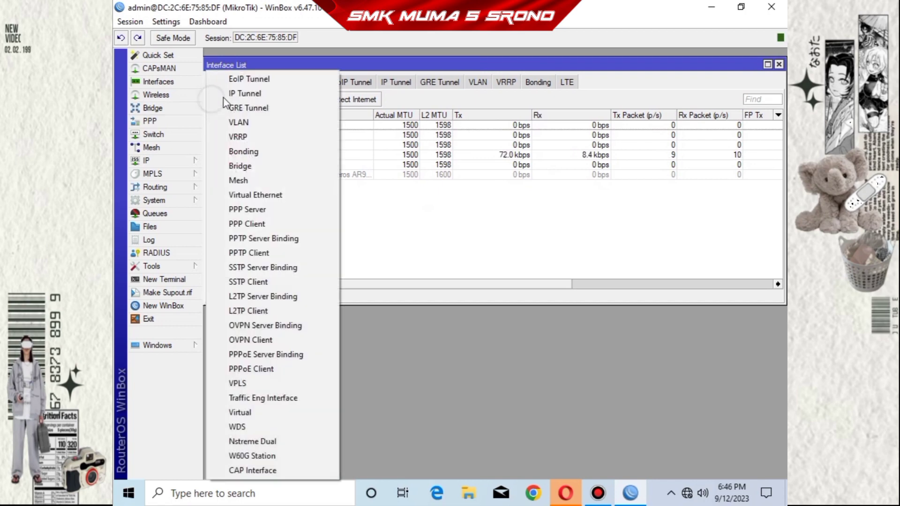
{"action": "left_click", "coordinate": [280, 123]}
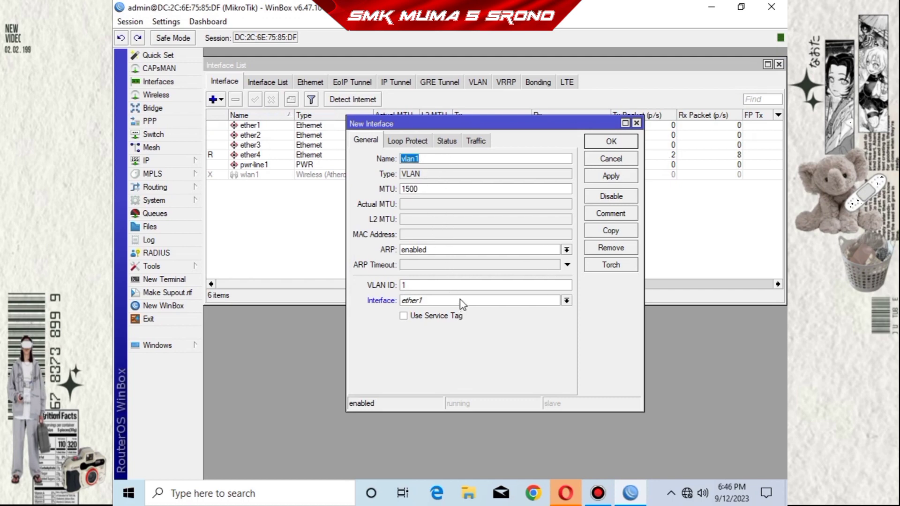
{"action": "left_click", "coordinate": [566, 300]}
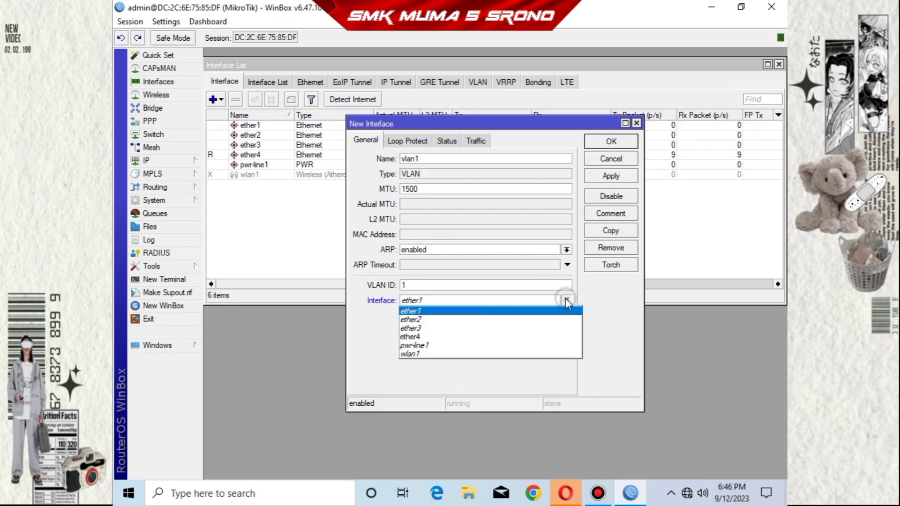
{"action": "left_click", "coordinate": [496, 320]}
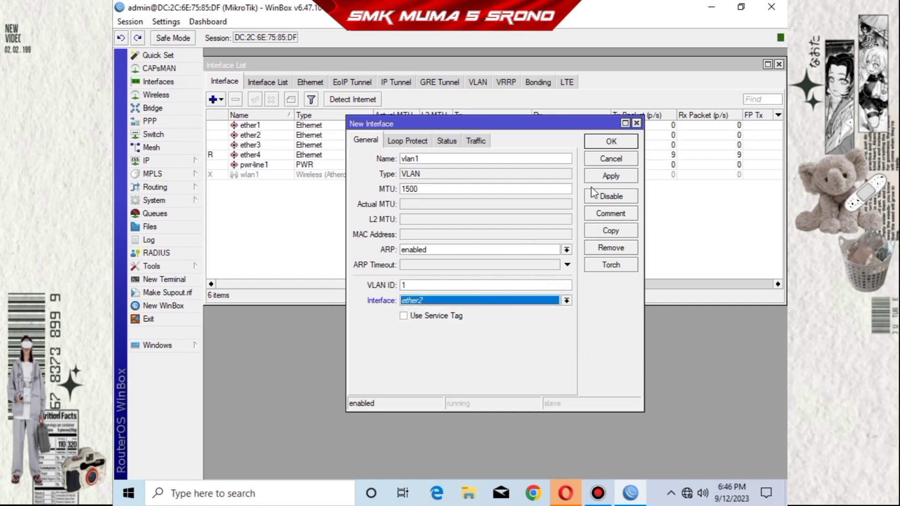
{"action": "left_click", "coordinate": [623, 179]}
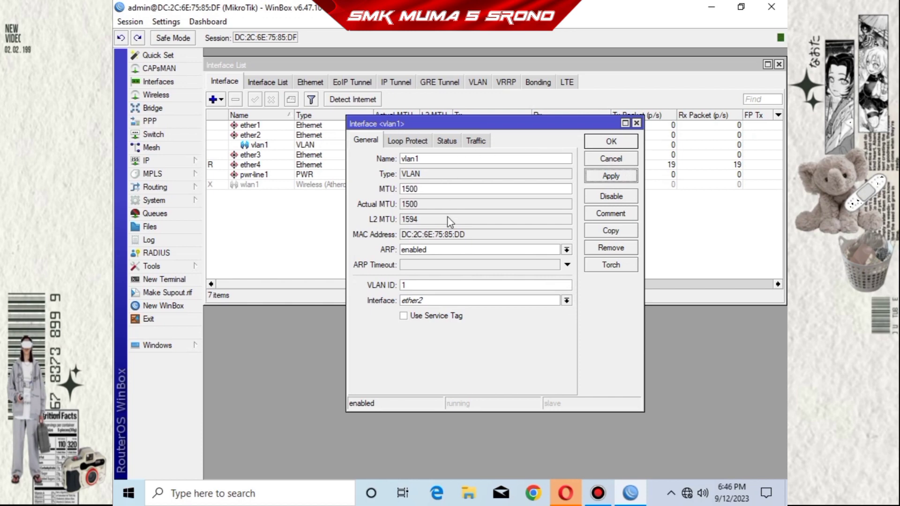
{"action": "left_click", "coordinate": [434, 283]}
{"action": "left_click", "coordinate": [627, 179]}
{"action": "left_click", "coordinate": [625, 142]}
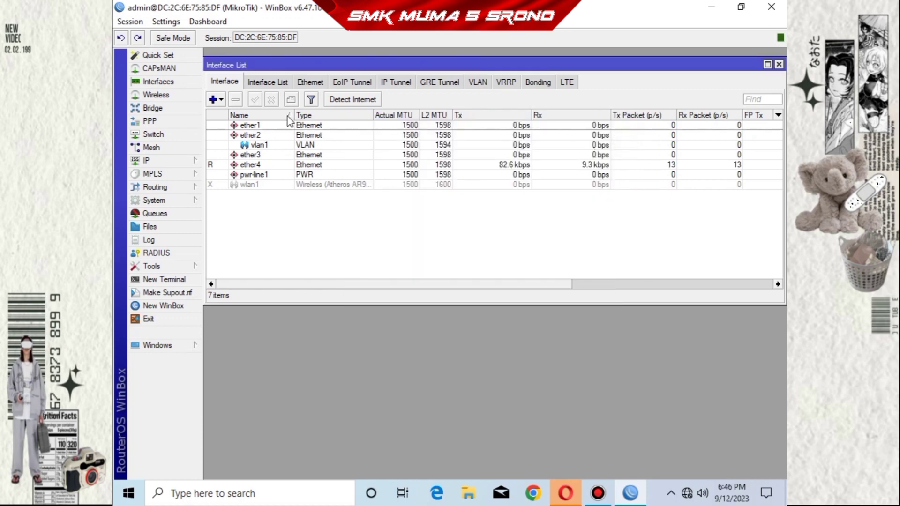
- Add a second VLAN interface named vlan2 with VLAN ID 20 on ether2
{"action": "left_click", "coordinate": [215, 99]}
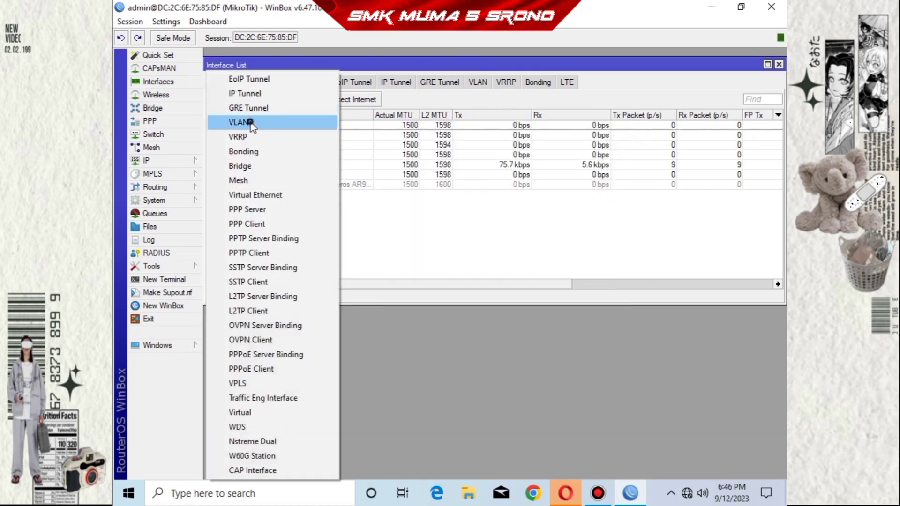
{"action": "left_click", "coordinate": [251, 123]}
{"action": "left_click", "coordinate": [419, 284]}
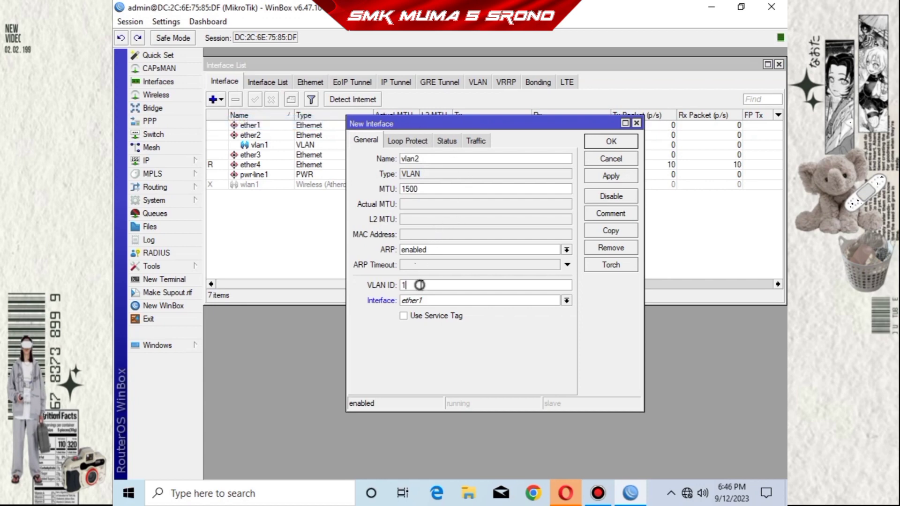
{"action": "key", "text": "BackSpace"}
{"action": "left_click", "coordinate": [566, 301]}
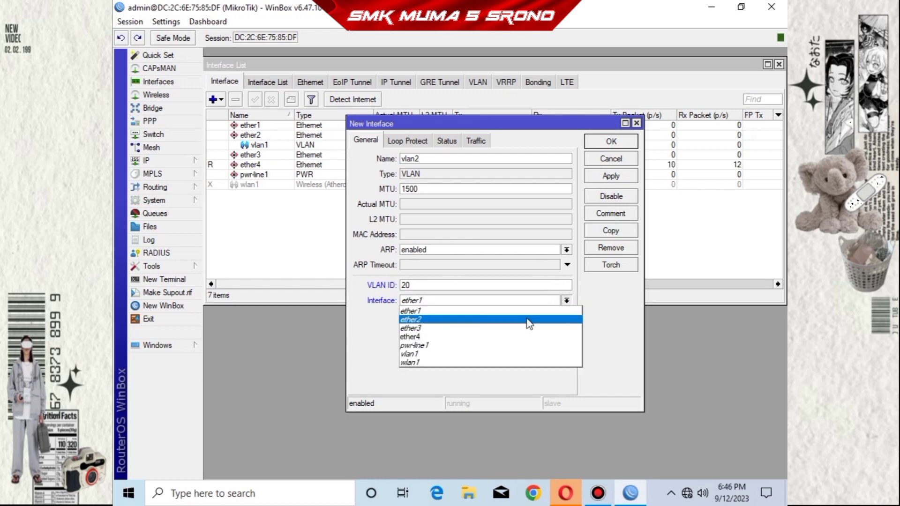
{"action": "left_click", "coordinate": [529, 317]}
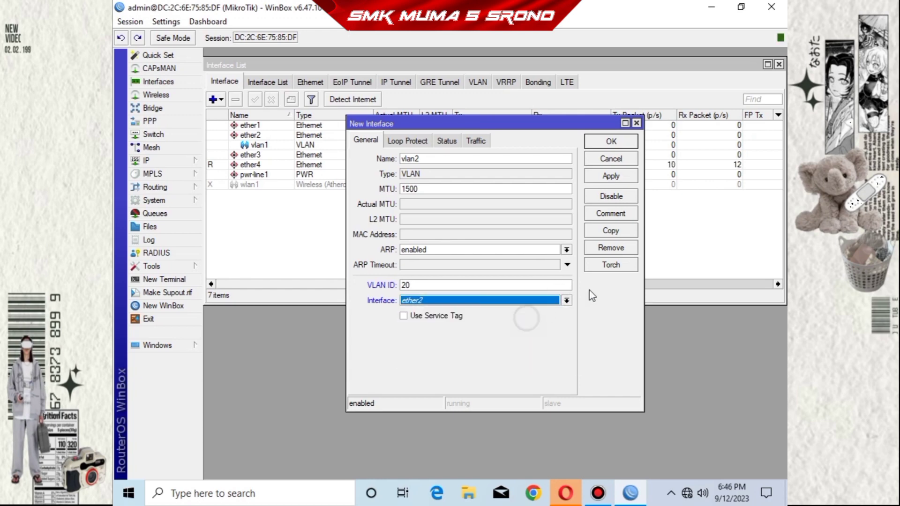
{"action": "left_click", "coordinate": [611, 176]}
{"action": "left_click", "coordinate": [611, 141]}
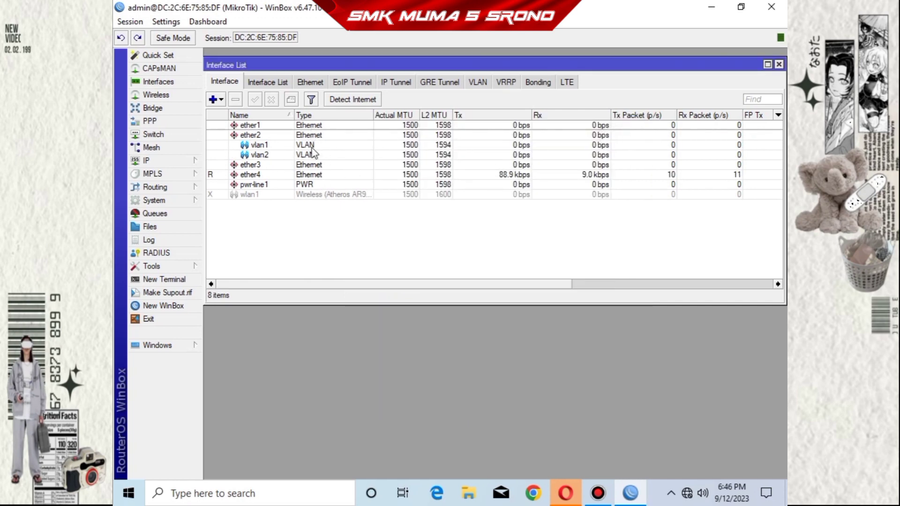
- Enable the wlan1 wireless interface and set its mode to ap bridge
{"action": "left_click", "coordinate": [368, 195]}
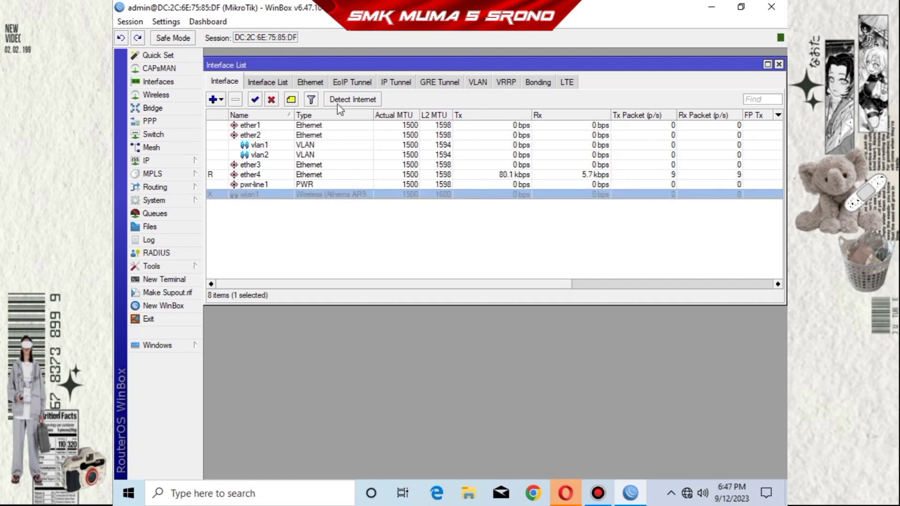
{"action": "left_click", "coordinate": [255, 99]}
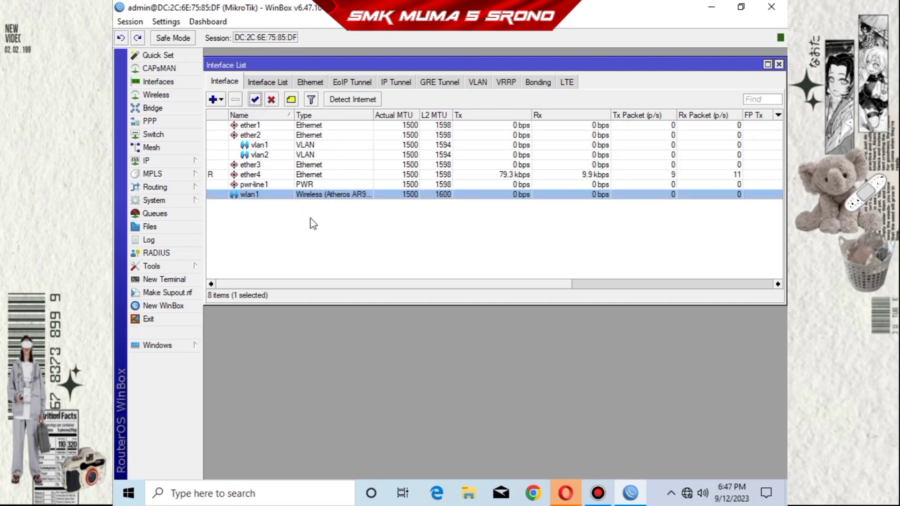
{"action": "double_click", "coordinate": [325, 196]}
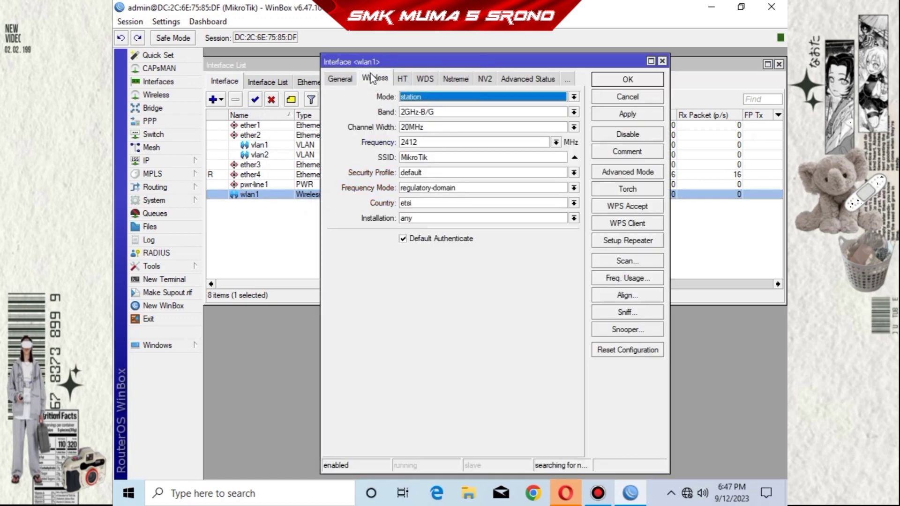
{"action": "left_click", "coordinate": [440, 97]}
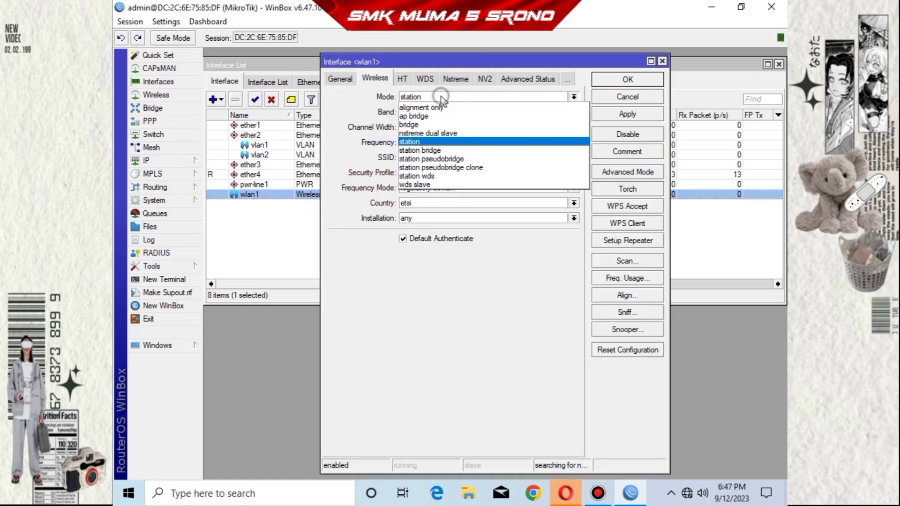
{"action": "left_click", "coordinate": [461, 116]}
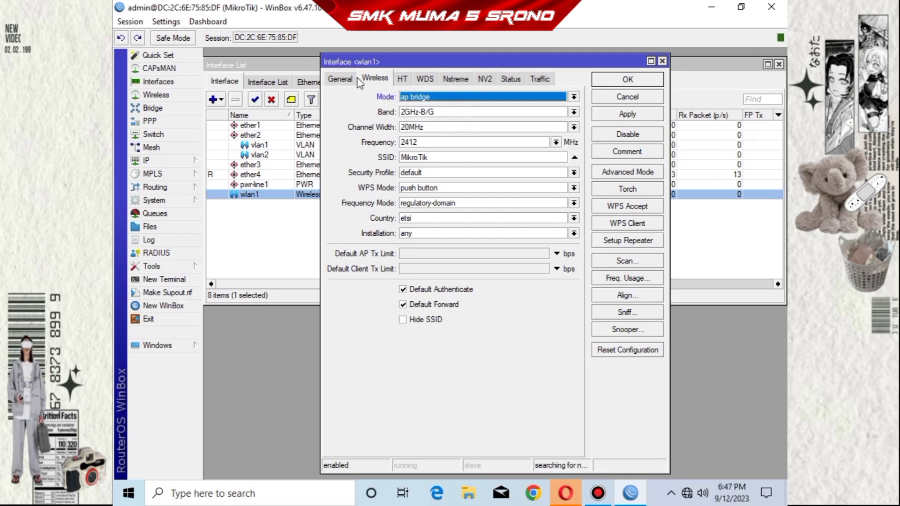
- Set the SSID of wlan1 to "grup 3", apply the wireless settings and close the interface's properties
{"action": "left_click", "coordinate": [452, 155]}
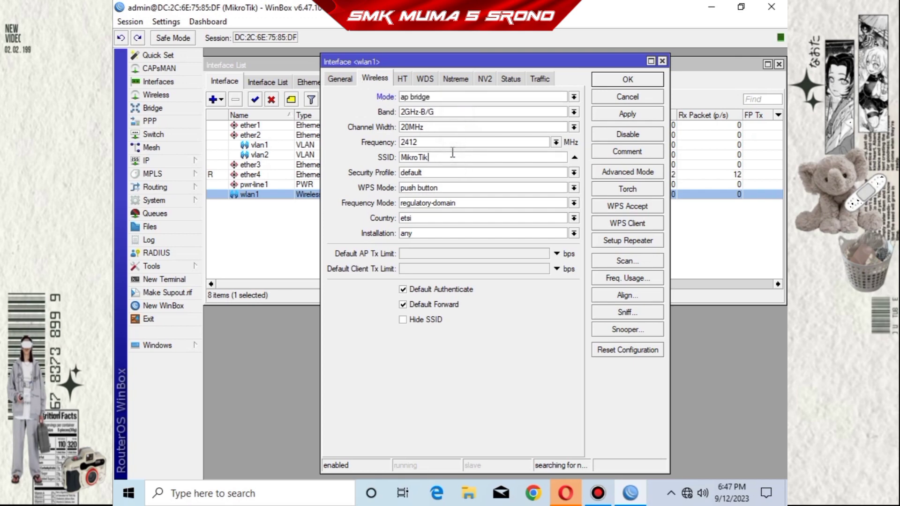
{"action": "key", "text": "BackSpace"}
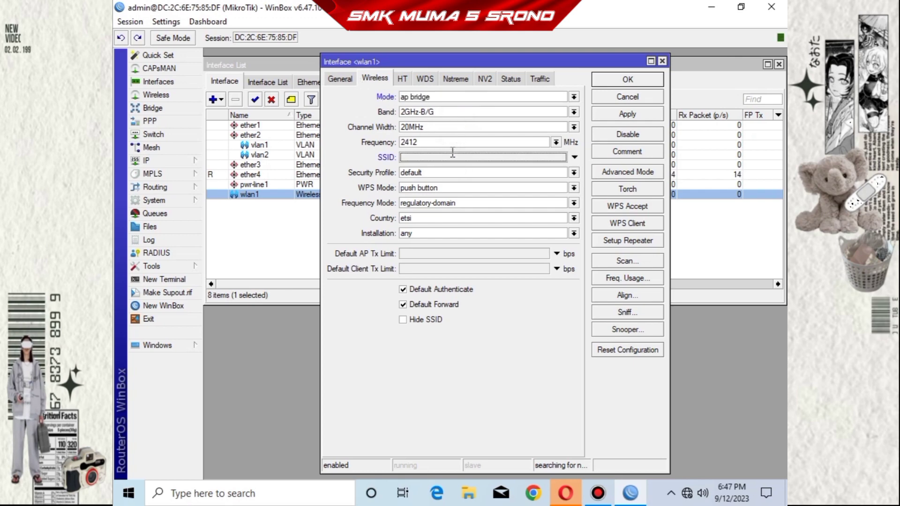
{"action": "type", "text": "F"}
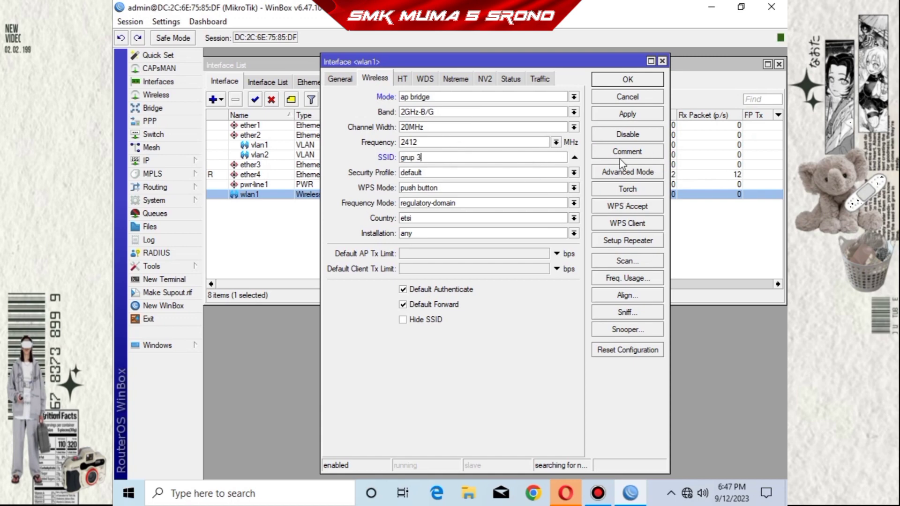
{"action": "left_click", "coordinate": [645, 122]}
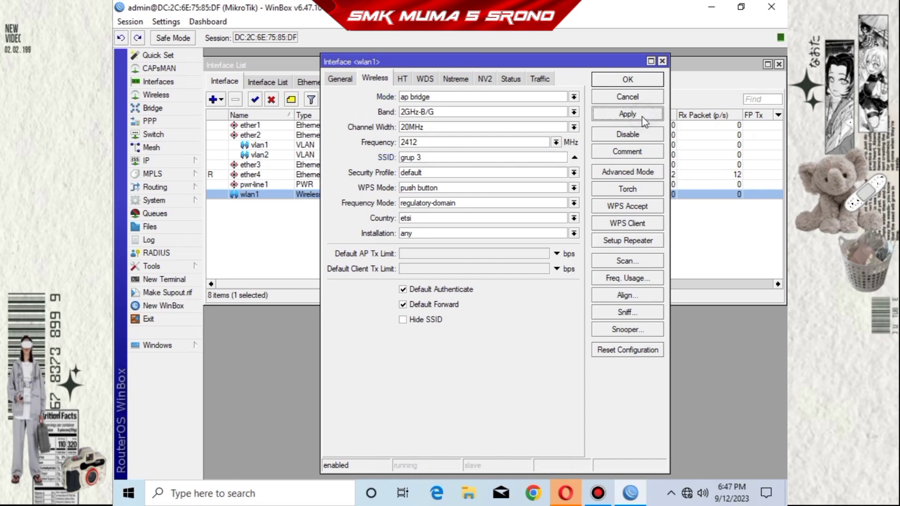
{"action": "left_click", "coordinate": [352, 80]}
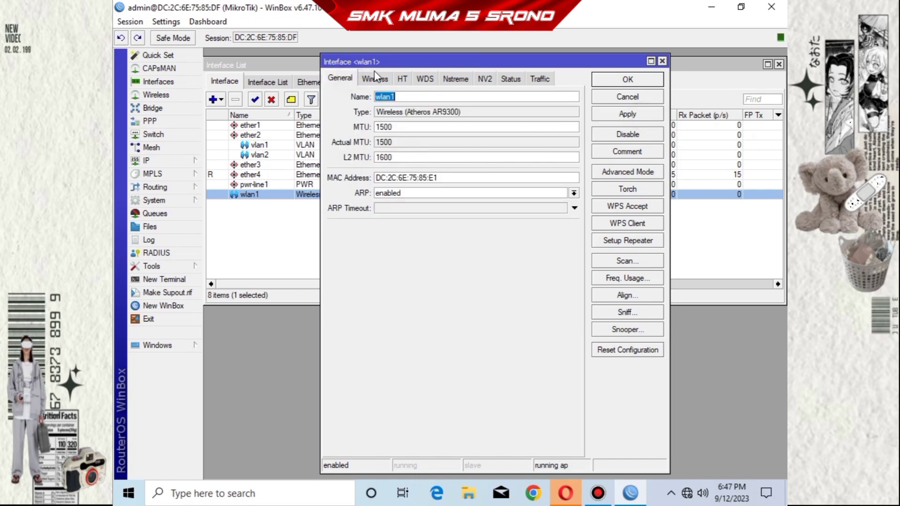
{"action": "left_click", "coordinate": [375, 77]}
{"action": "left_click", "coordinate": [651, 81]}
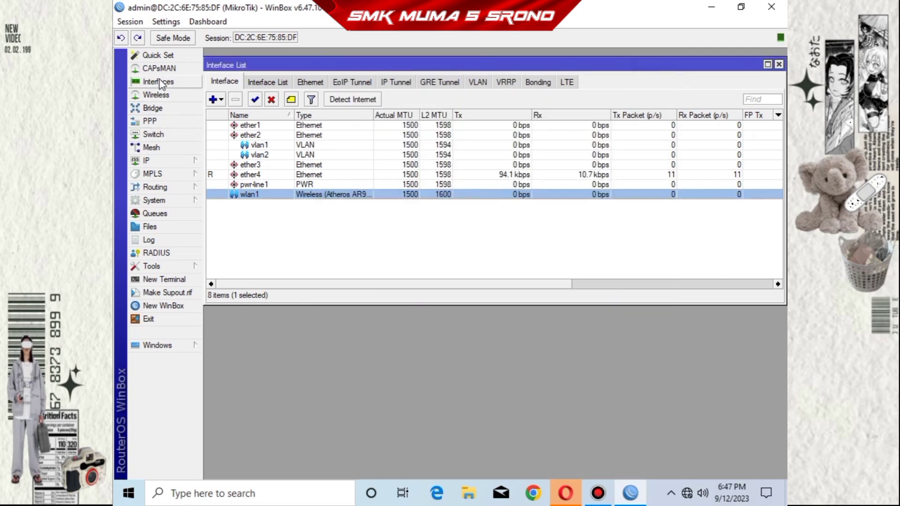
- Add the IP address 192.168.1.11/24 on ether1 in the router's address list
{"action": "left_click", "coordinate": [180, 161]}
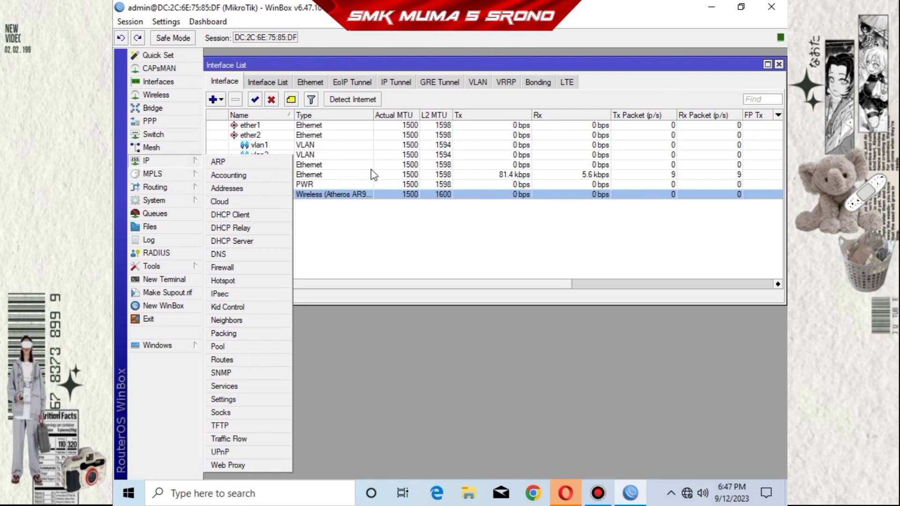
{"action": "left_click", "coordinate": [224, 188]}
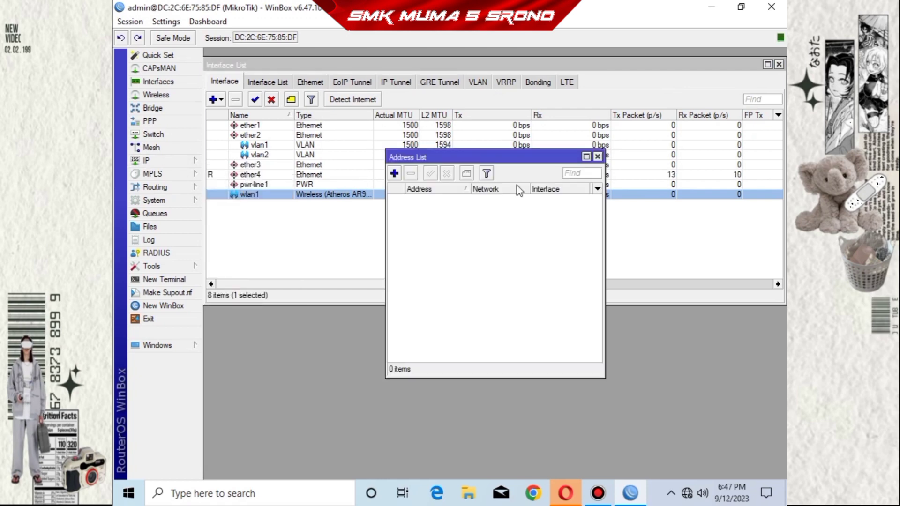
{"action": "left_click", "coordinate": [395, 173]}
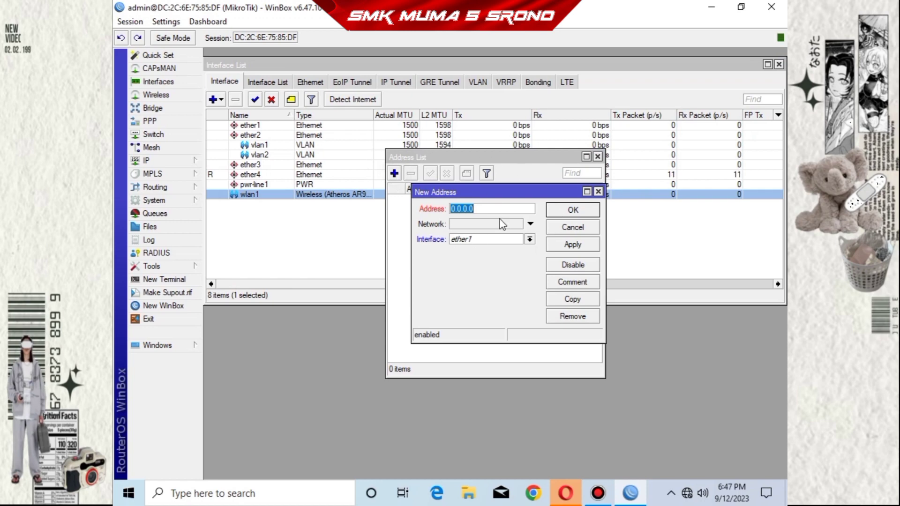
{"action": "key", "text": "BackSpace"}
{"action": "type", "text": "192.168.1.11/24"}
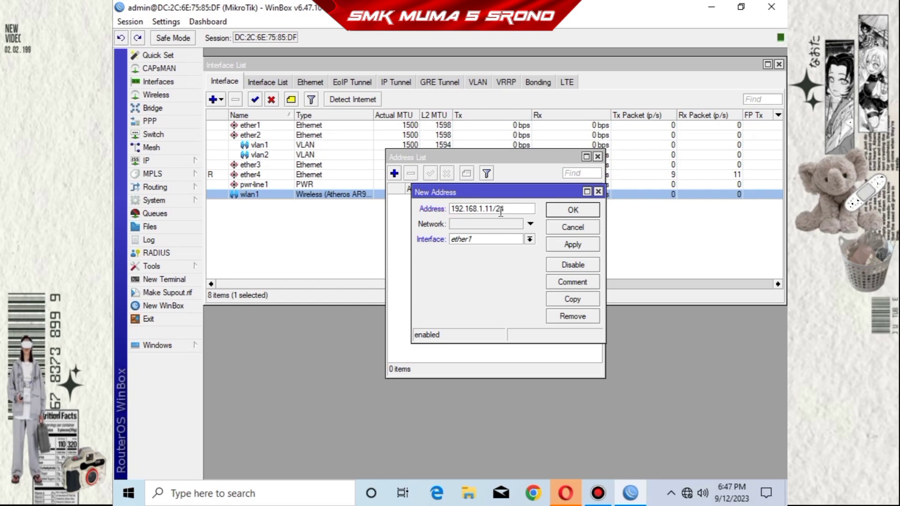
{"action": "left_click", "coordinate": [571, 245]}
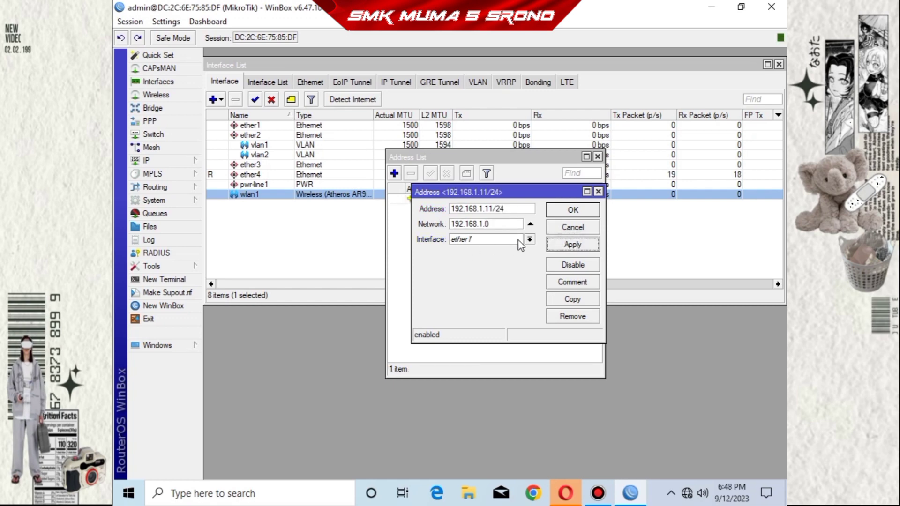
{"action": "left_click", "coordinate": [564, 210]}
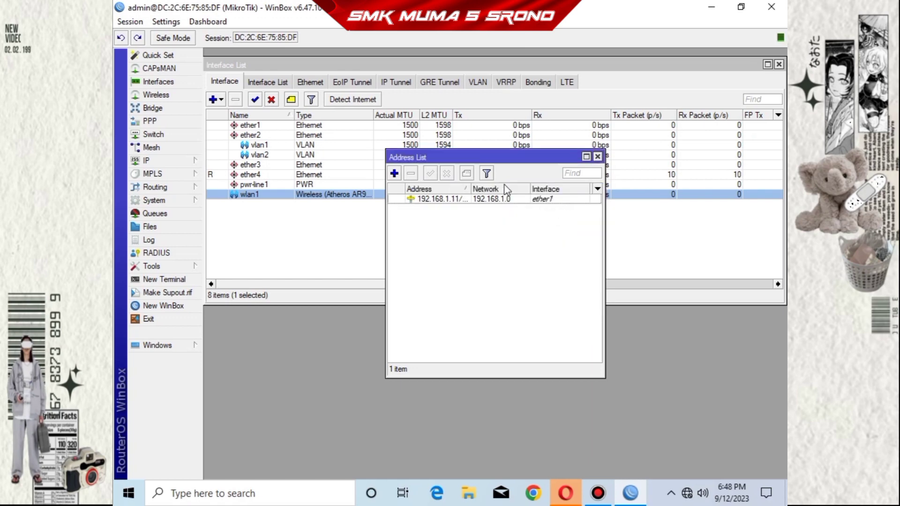
- Add the IP address 192.168.10.1/24 on the vlan1 interface
{"action": "left_click", "coordinate": [394, 174]}
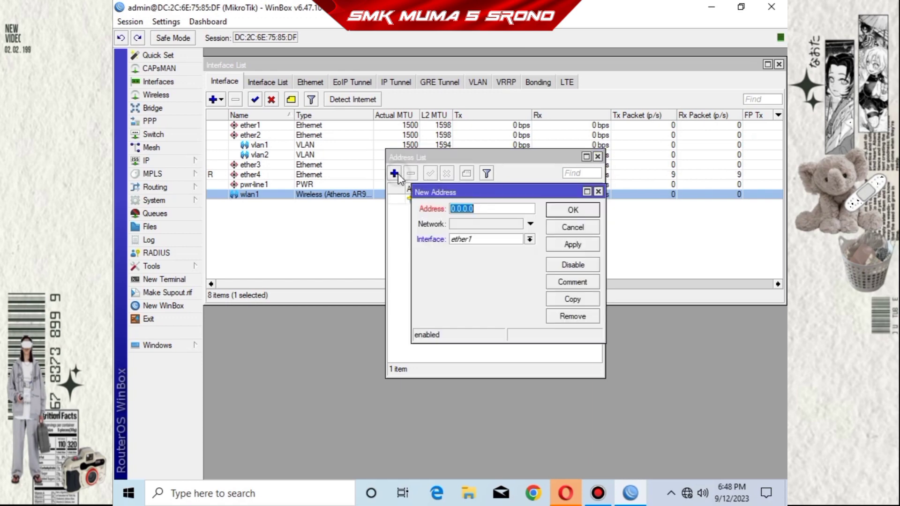
{"action": "left_click", "coordinate": [530, 239]}
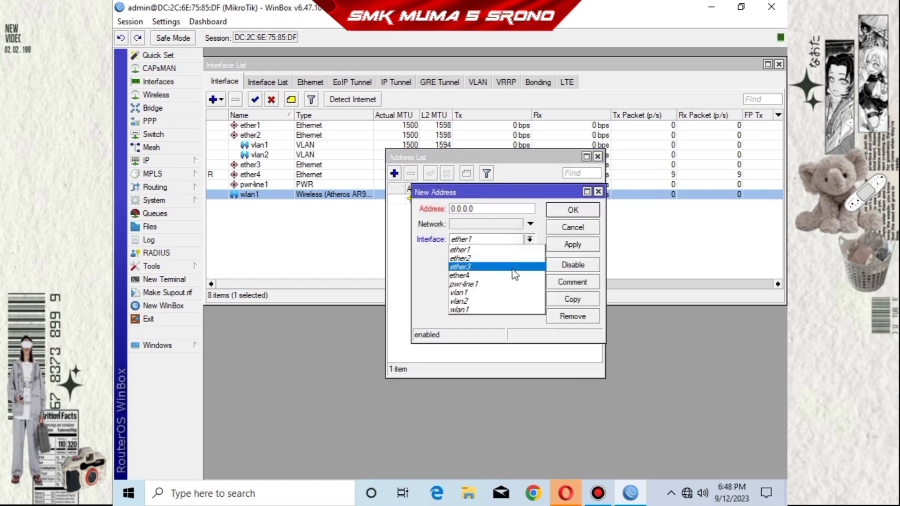
{"action": "left_click", "coordinate": [488, 294]}
{"action": "left_click", "coordinate": [488, 207]}
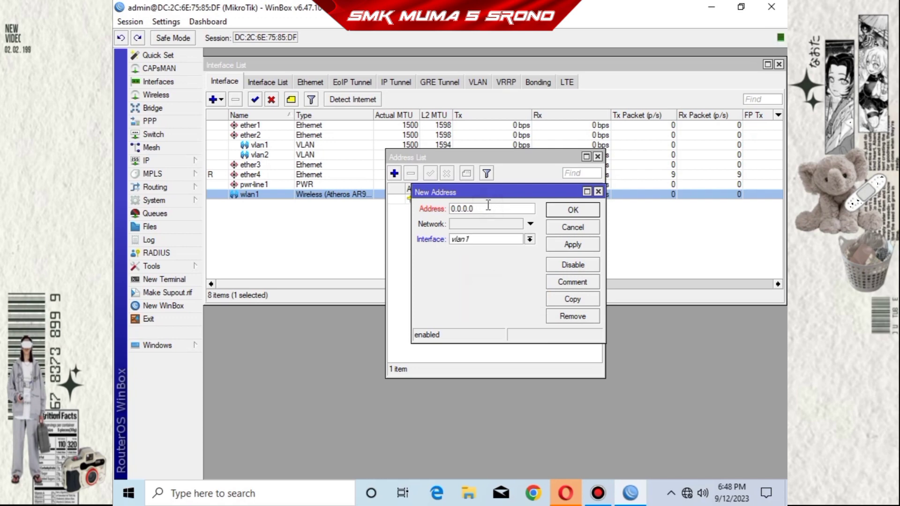
{"action": "key", "text": "BackSpace"}
{"action": "key", "text": "BackSpace"}
{"action": "key", "text": "BackSpace"}
{"action": "key", "text": "BackSpace"}
{"action": "key", "text": "BackSpace"}
{"action": "key", "text": "BackSpace"}
{"action": "type", "text": "192.1"}
{"action": "type", "text": "68.10.1/24"}
{"action": "left_click", "coordinate": [589, 244]}
{"action": "left_click", "coordinate": [588, 209]}
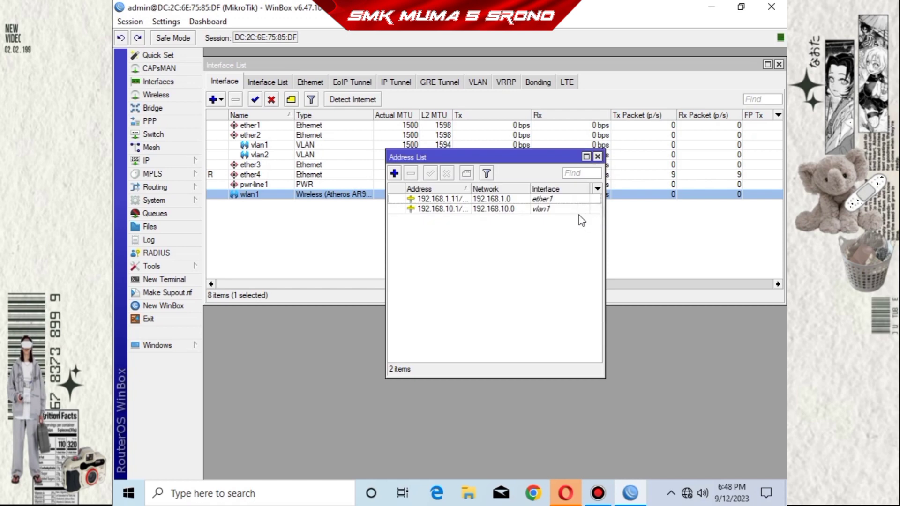
- Add the IP address 20.20.20.1/24 on the vlan2 interface
{"action": "left_click", "coordinate": [394, 173]}
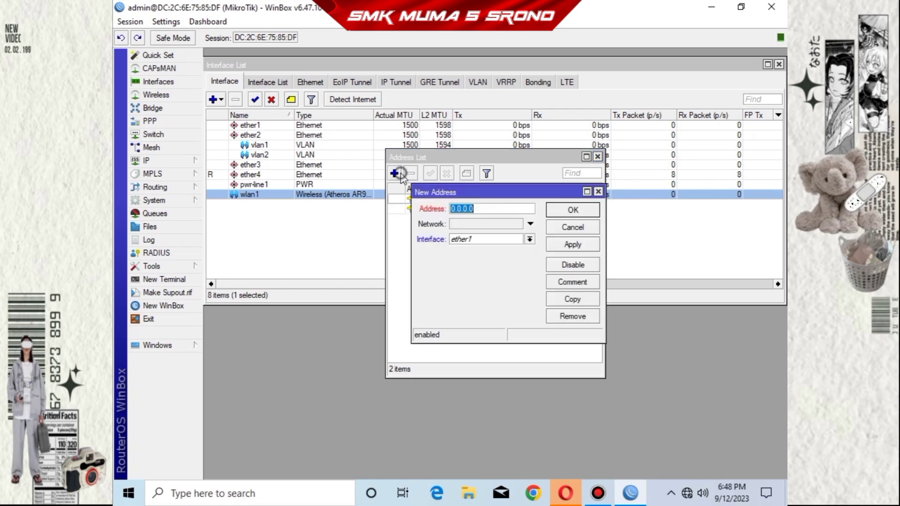
{"action": "left_click", "coordinate": [497, 239]}
{"action": "left_click", "coordinate": [487, 301]}
{"action": "left_click", "coordinate": [491, 208]}
{"action": "key", "text": "BackSpace"}
{"action": "key", "text": "BackSpace"}
{"action": "key", "text": "BackSpace"}
{"action": "key", "text": "BackSpace"}
{"action": "key", "text": "BackSpace"}
{"action": "key", "text": "BackSpace"}
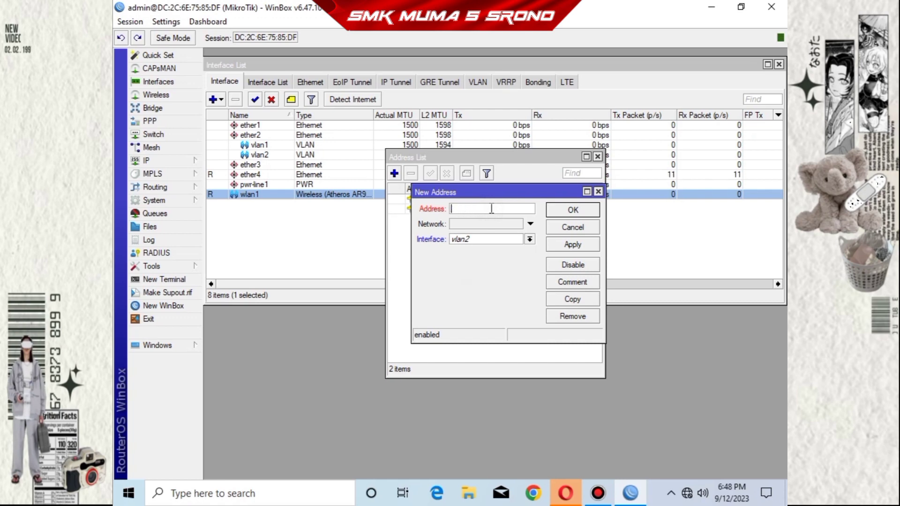
{"action": "type", "text": "20.20.20.1/24"}
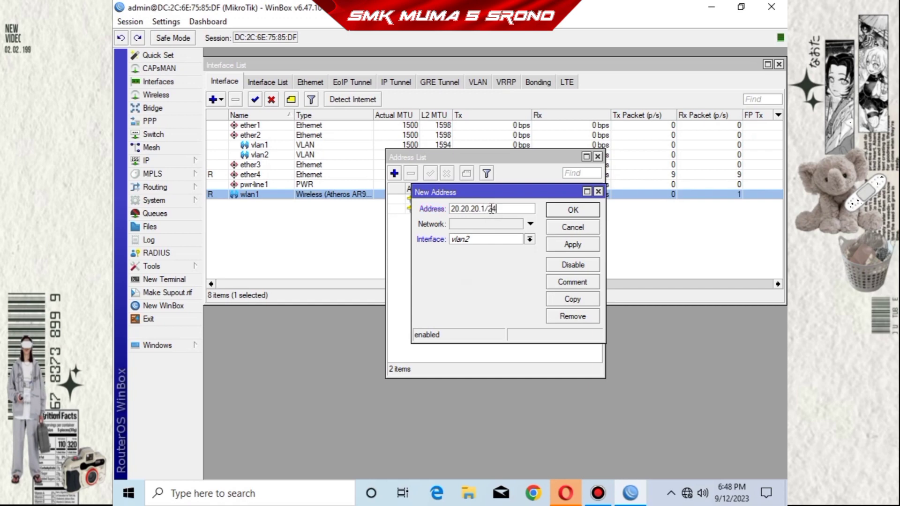
{"action": "left_click", "coordinate": [576, 252]}
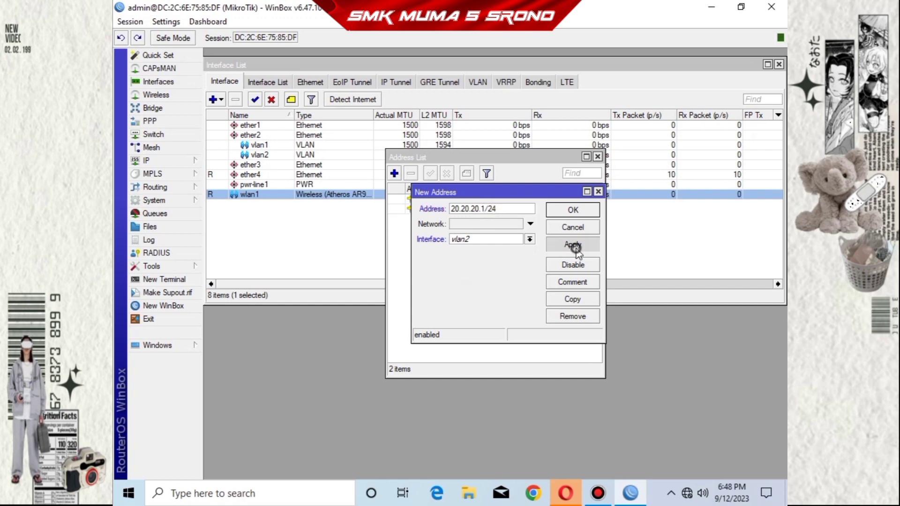
{"action": "left_click", "coordinate": [591, 214]}
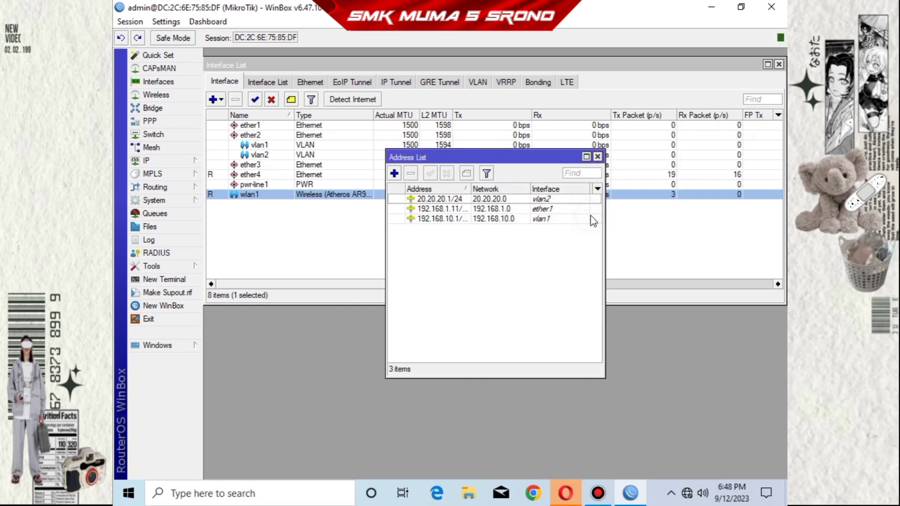
- Add the IP address 192.168.30.1/24 on the wlan1 interface and apply it
{"action": "left_click", "coordinate": [394, 173]}
{"action": "left_click", "coordinate": [529, 239]}
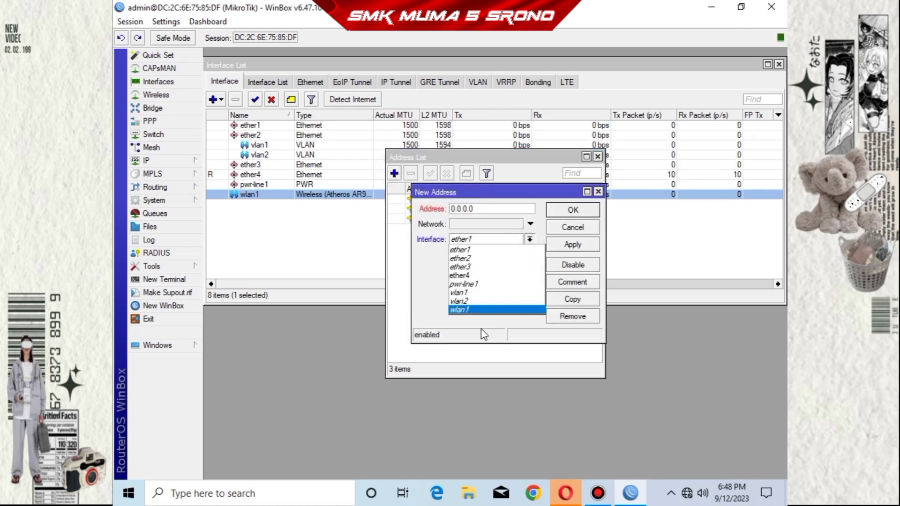
{"action": "left_click", "coordinate": [518, 310]}
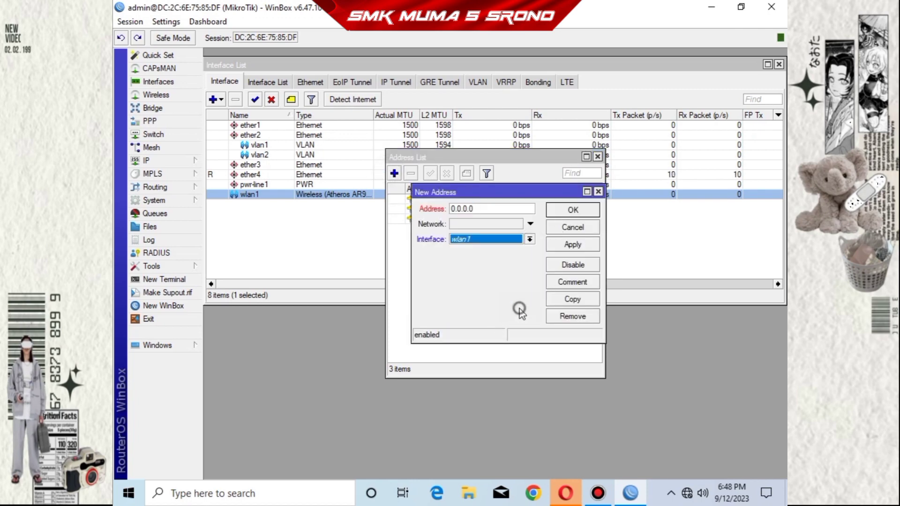
{"action": "left_click", "coordinate": [514, 210]}
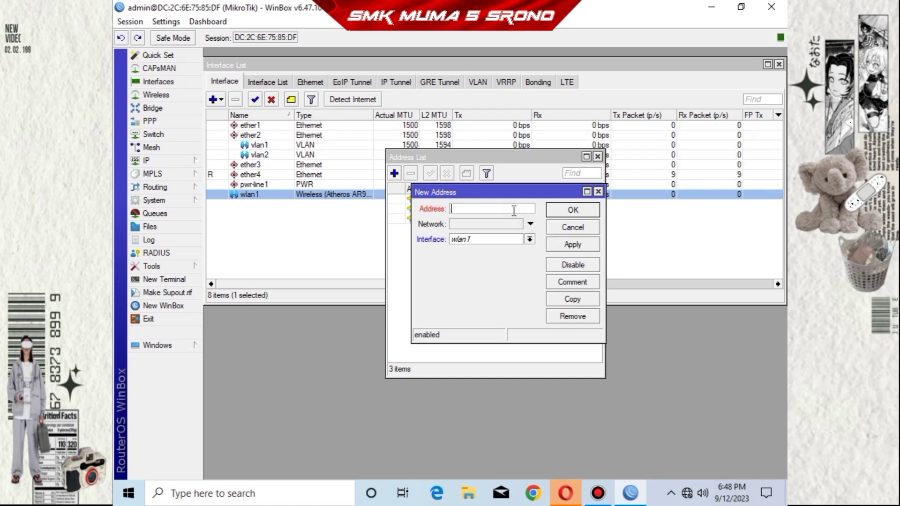
{"action": "type", "text": "192.1"}
{"action": "left_click", "coordinate": [590, 245]}
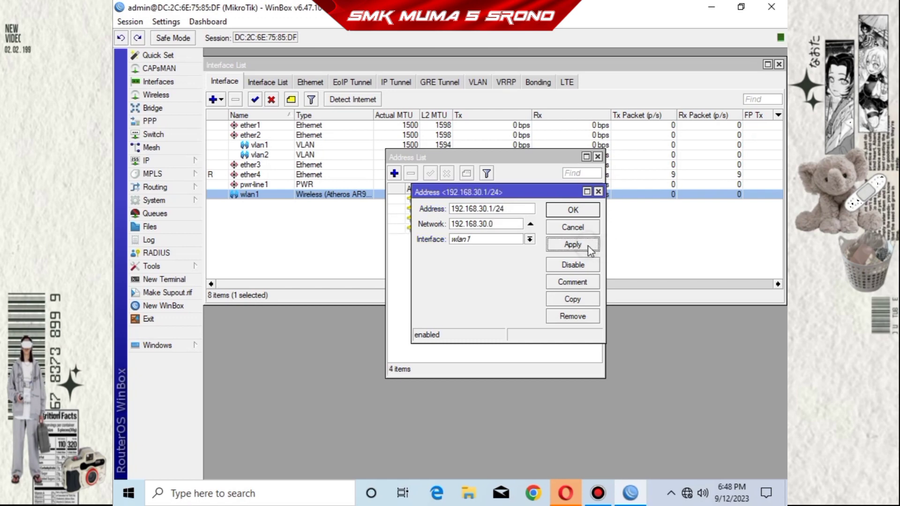
- Confirm the wlan1 address entry and close the address list
{"action": "left_click", "coordinate": [583, 211]}
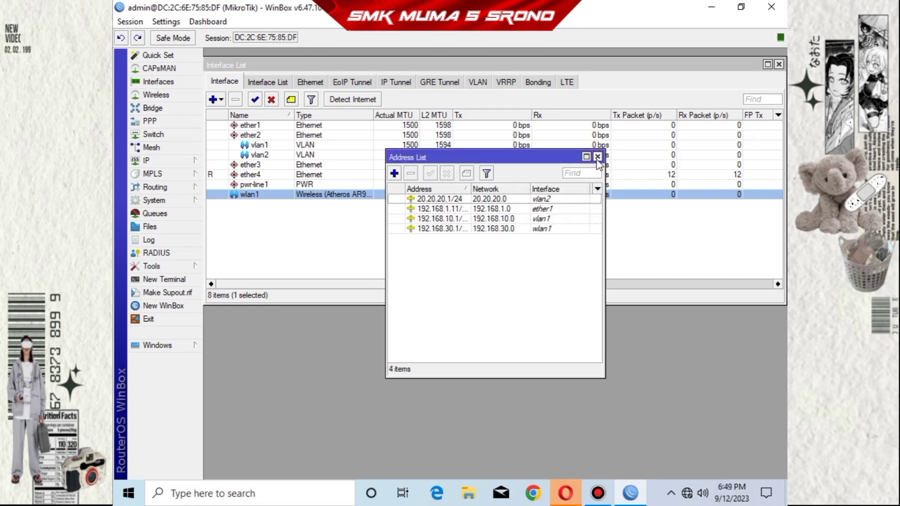
{"action": "left_click", "coordinate": [597, 157]}
- Set up a DHCP server on the vlan1 interface, accepting the suggested values for all remaining settings
{"action": "left_click", "coordinate": [183, 161]}
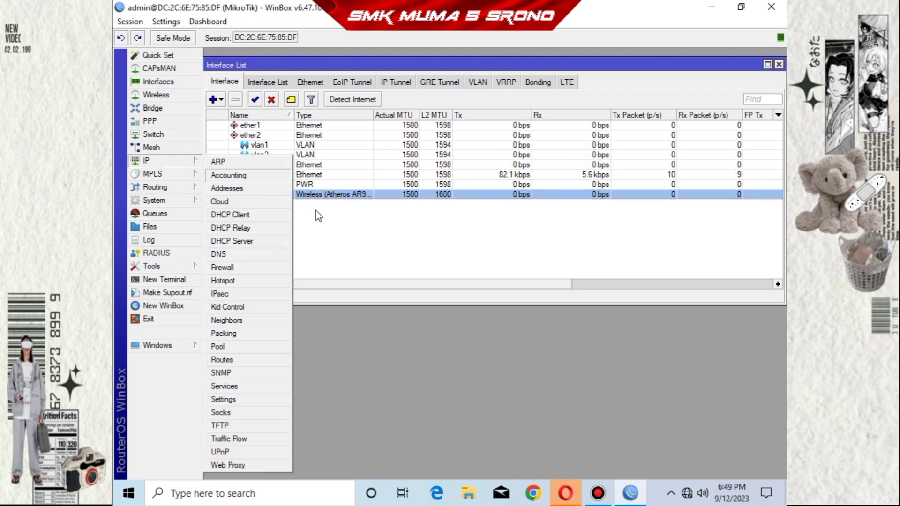
{"action": "left_click", "coordinate": [250, 242]}
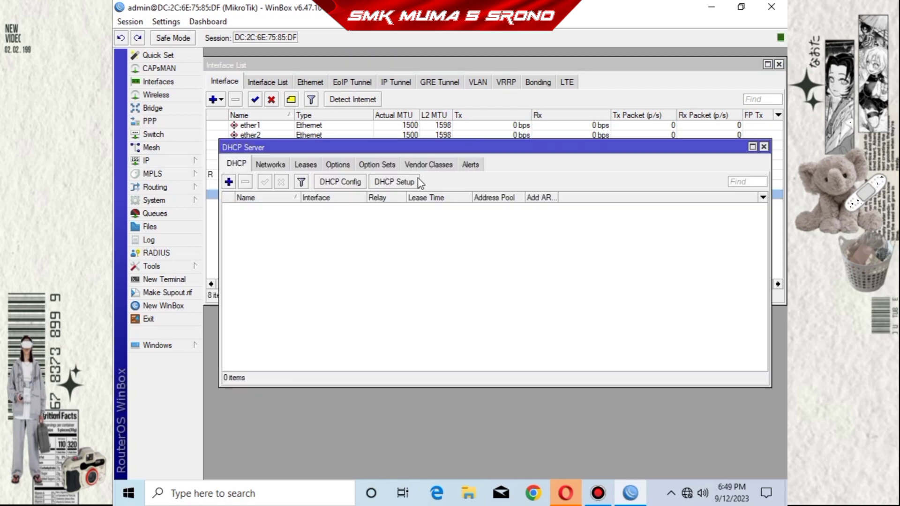
{"action": "left_click", "coordinate": [404, 183]}
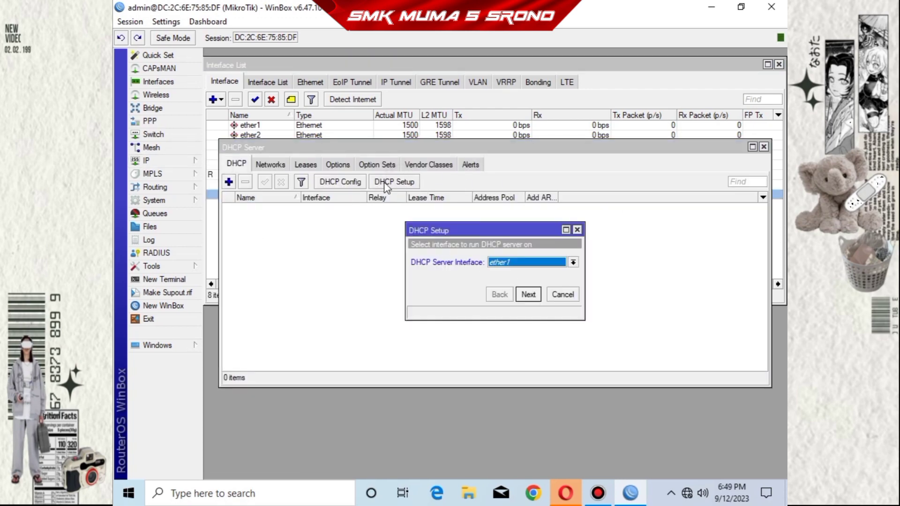
{"action": "left_click", "coordinate": [521, 264]}
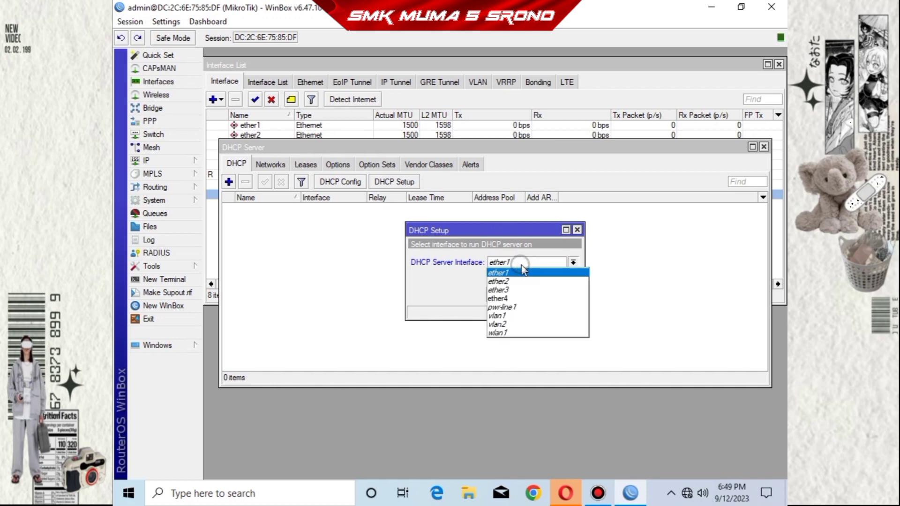
{"action": "left_click", "coordinate": [551, 323]}
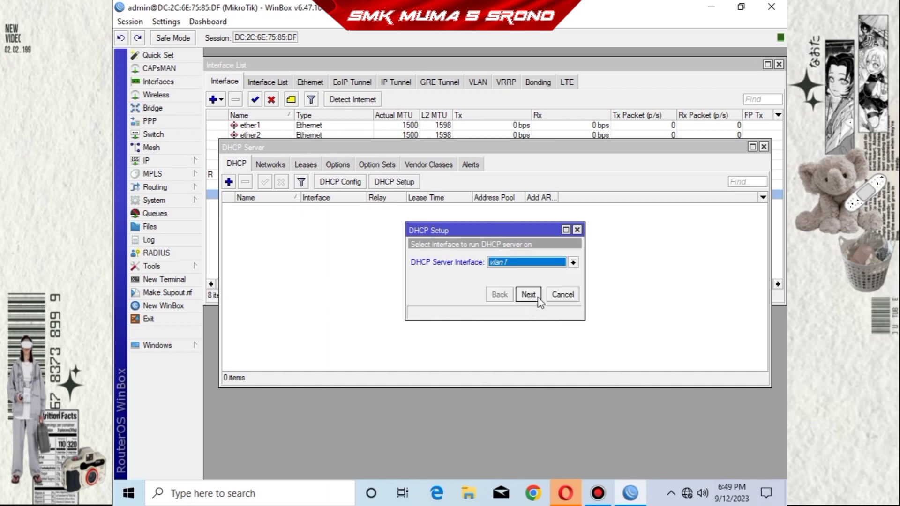
{"action": "left_click", "coordinate": [538, 298]}
{"action": "left_click", "coordinate": [537, 296]}
{"action": "left_click", "coordinate": [537, 297]}
{"action": "left_click", "coordinate": [537, 297]}
{"action": "left_click", "coordinate": [538, 297]}
{"action": "left_click", "coordinate": [538, 296]}
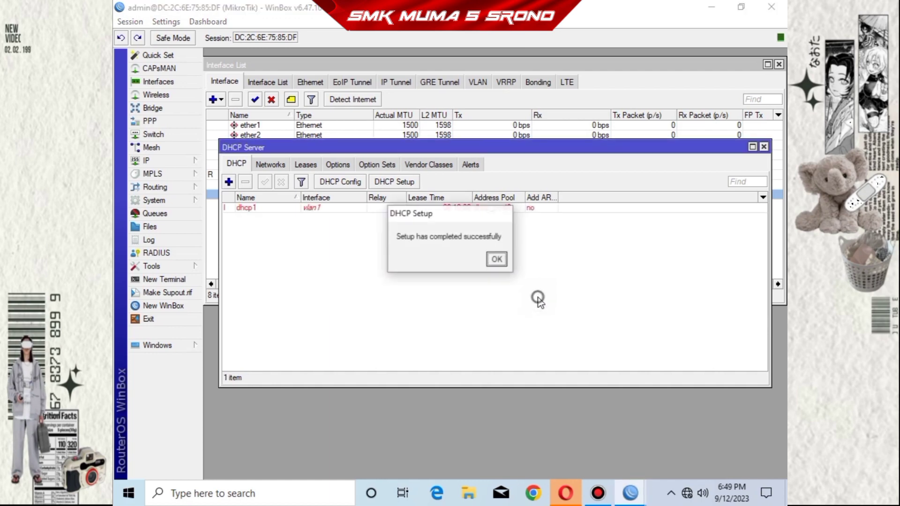
{"action": "left_click", "coordinate": [496, 257]}
- Set up a second DHCP server on the vlan2 interface with the suggested values, and close the DHCP server list
{"action": "left_click", "coordinate": [400, 184]}
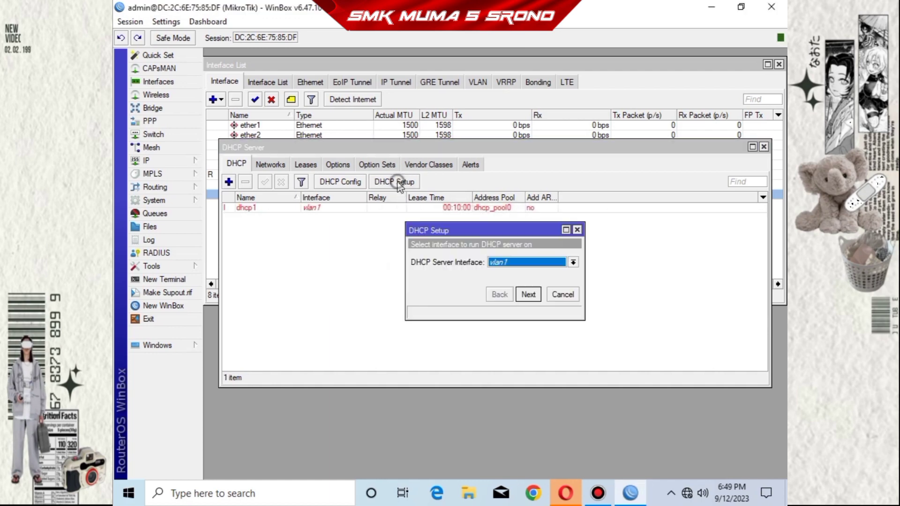
{"action": "left_click", "coordinate": [511, 263]}
{"action": "left_click", "coordinate": [502, 324]}
{"action": "left_click", "coordinate": [528, 295]}
{"action": "left_click", "coordinate": [527, 294]}
{"action": "left_click", "coordinate": [527, 296]}
{"action": "left_click", "coordinate": [527, 295]}
{"action": "left_click", "coordinate": [526, 296]}
{"action": "left_click", "coordinate": [527, 296]}
{"action": "left_click", "coordinate": [496, 259]}
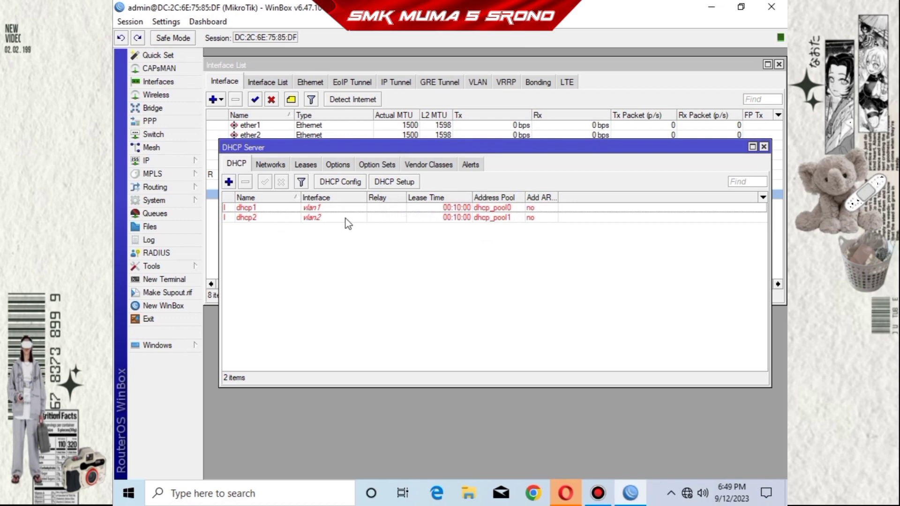
{"action": "left_click", "coordinate": [764, 147]}
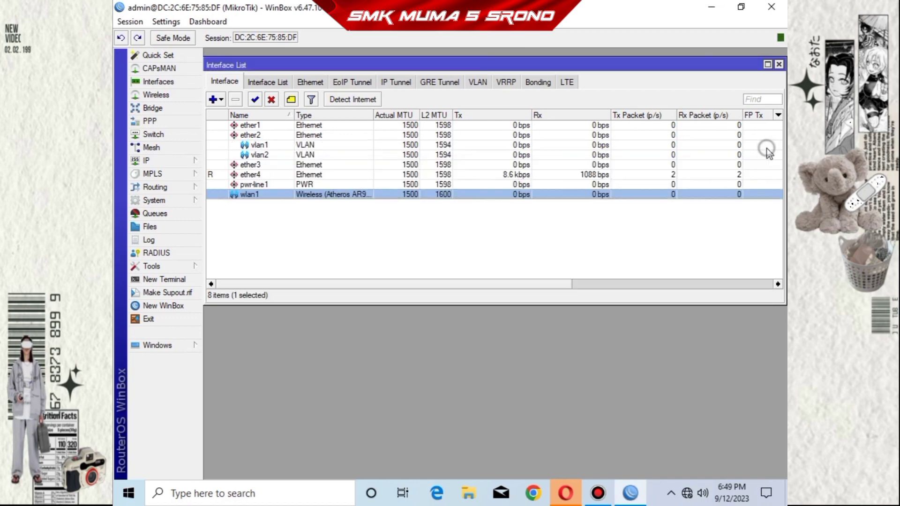
- Set the router's DNS servers to 8.8.8.8 and 8.8.4.4 with remote requests allowed, and save the settings
{"action": "left_click", "coordinate": [169, 165]}
{"action": "left_click", "coordinate": [256, 256]}
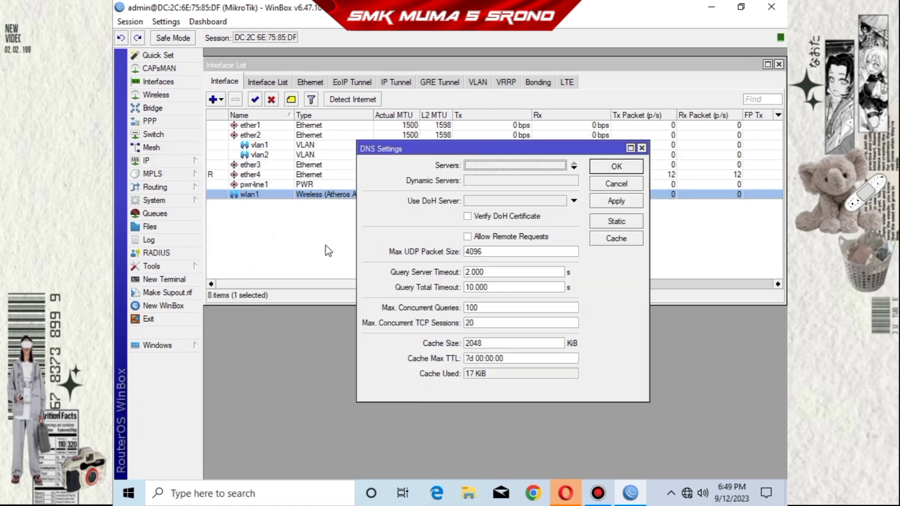
{"action": "left_click", "coordinate": [468, 237]}
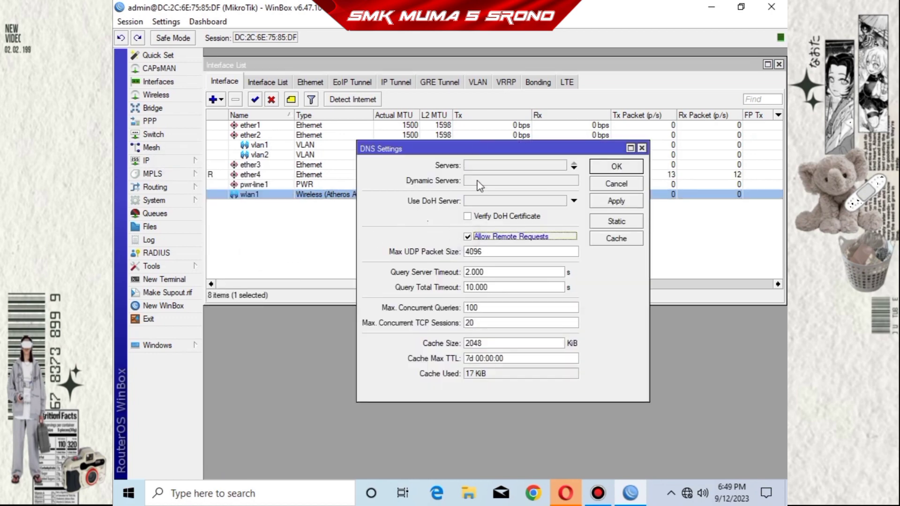
{"action": "left_click", "coordinate": [481, 165]}
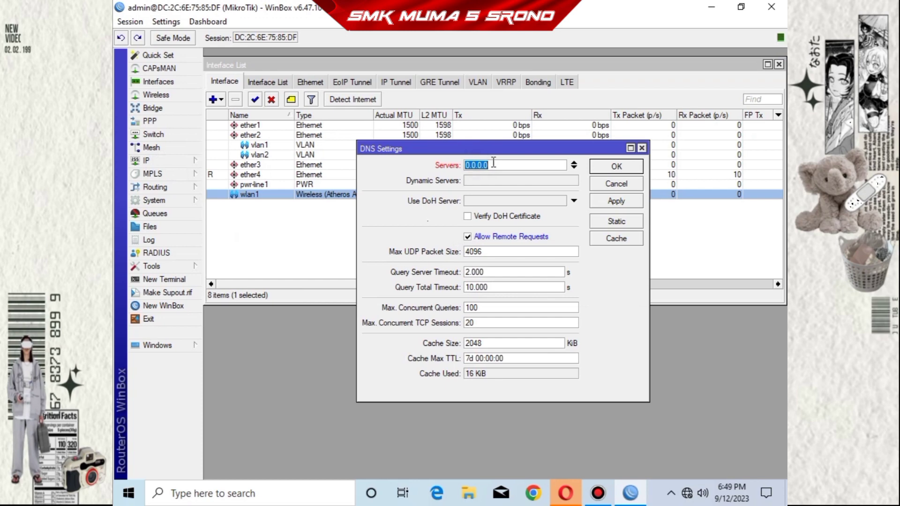
{"action": "type", "text": "8.8.8.8"}
{"action": "left_click", "coordinate": [575, 168]}
{"action": "type", "text": "8."}
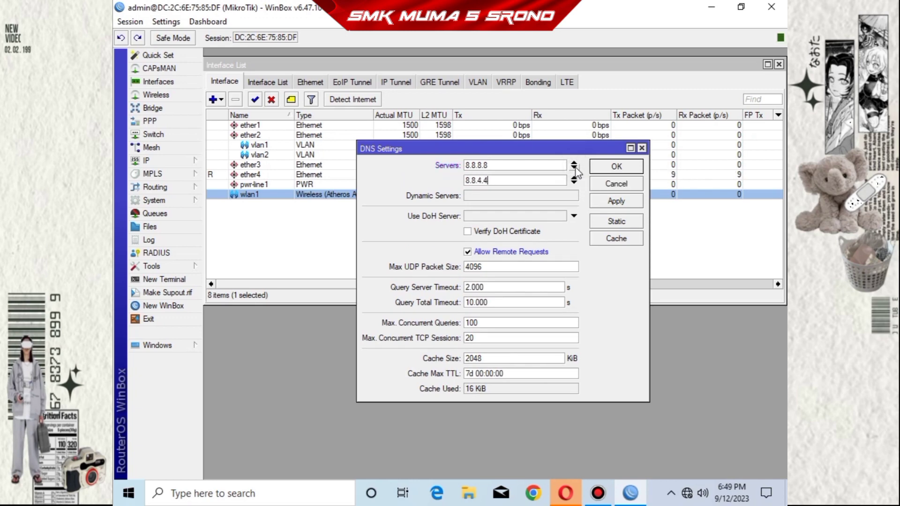
{"action": "left_click", "coordinate": [612, 206]}
{"action": "left_click", "coordinate": [615, 169]}
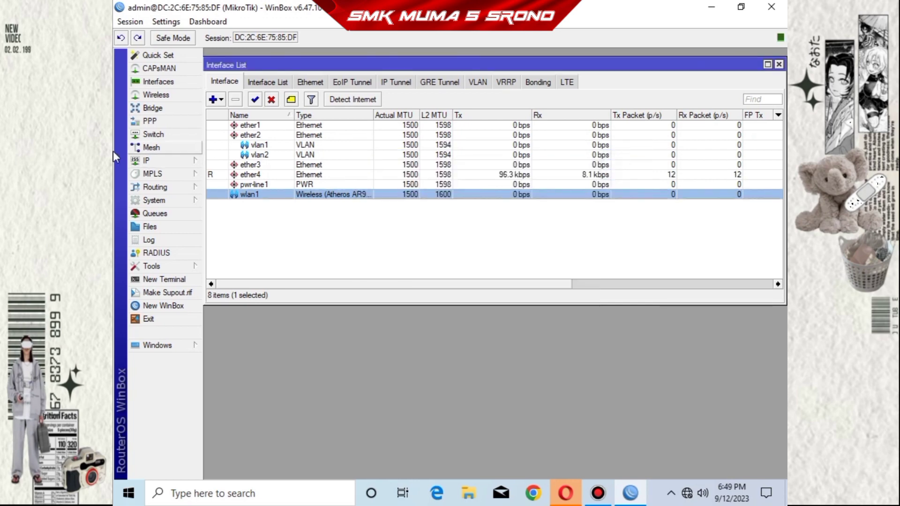
- Add a firewall NAT rule on the srcnat chain with out interface ether1 and the masquerade action
{"action": "left_click", "coordinate": [145, 162]}
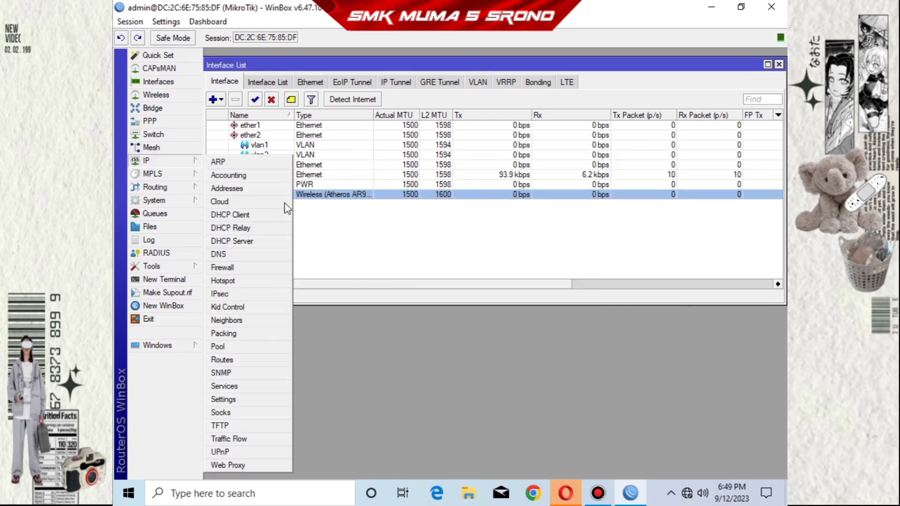
{"action": "left_click", "coordinate": [234, 269]}
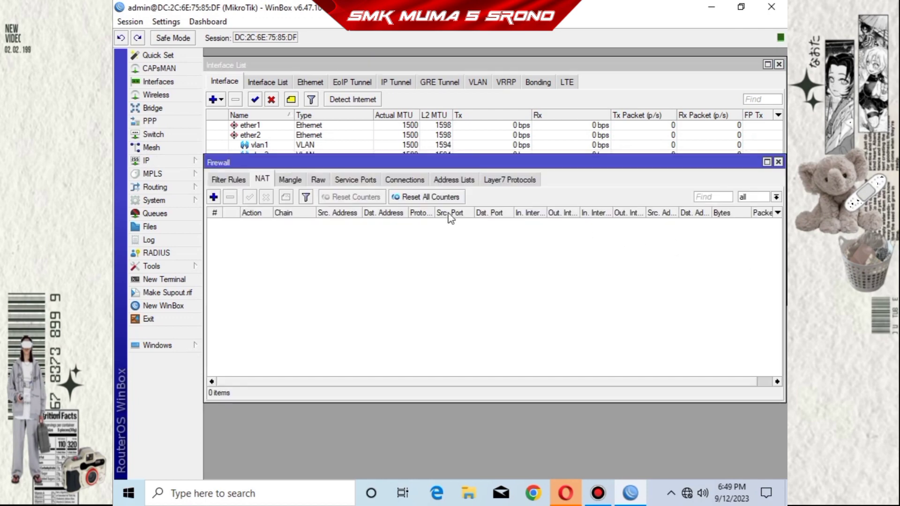
{"action": "left_click", "coordinate": [214, 197]}
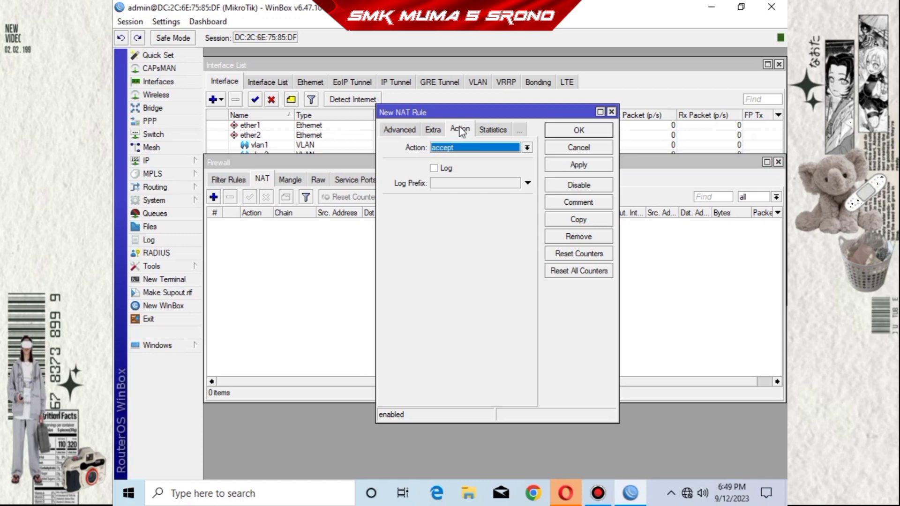
{"action": "left_click", "coordinate": [480, 149]}
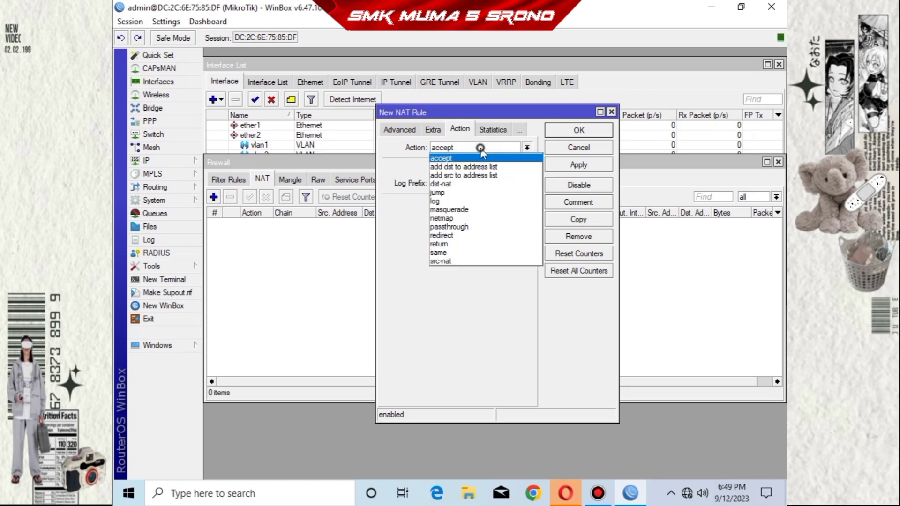
{"action": "left_click", "coordinate": [464, 209]}
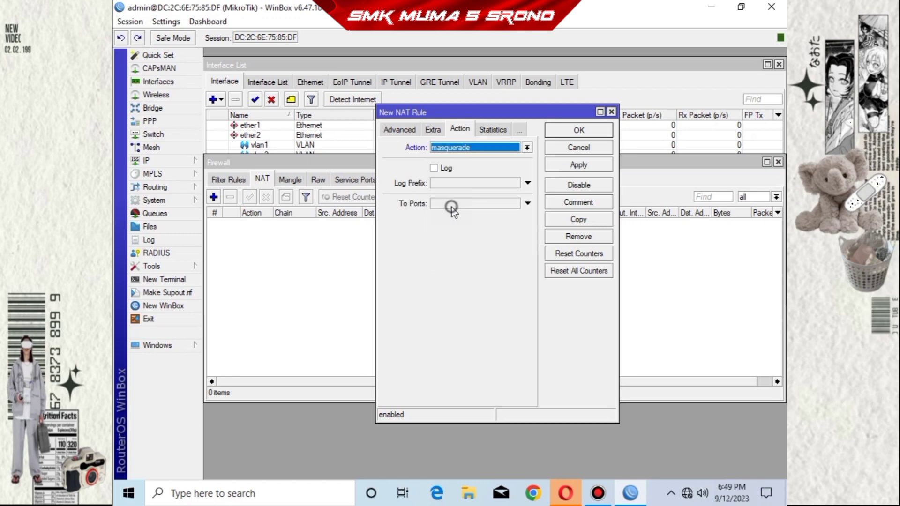
{"action": "left_click", "coordinate": [411, 134]}
{"action": "left_click", "coordinate": [396, 129]}
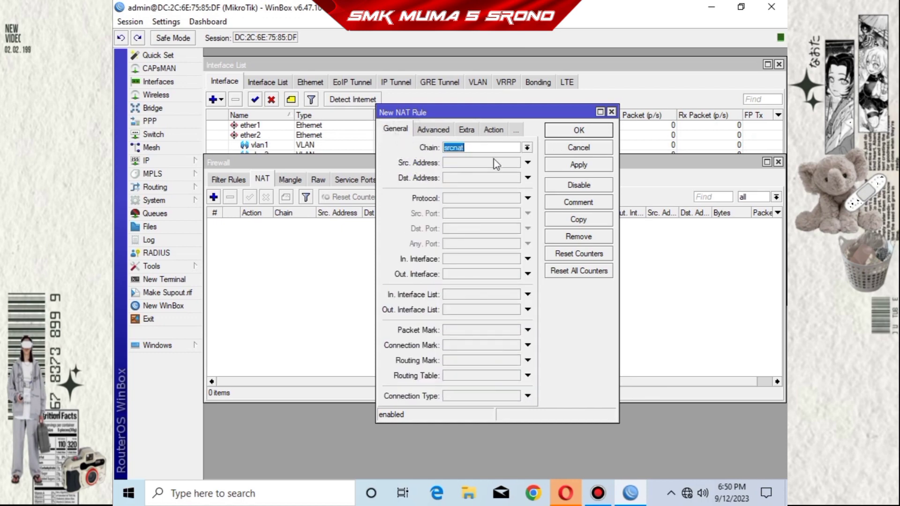
{"action": "left_click", "coordinate": [468, 276]}
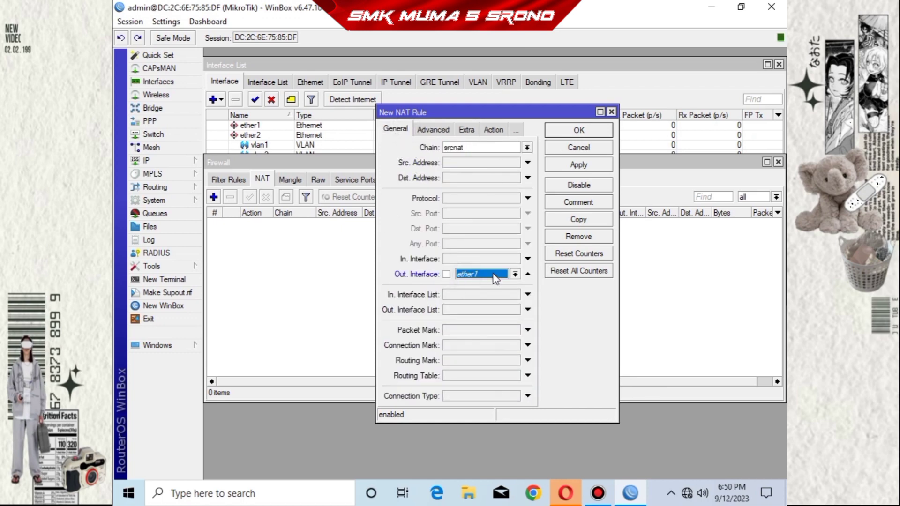
{"action": "left_click", "coordinate": [568, 167]}
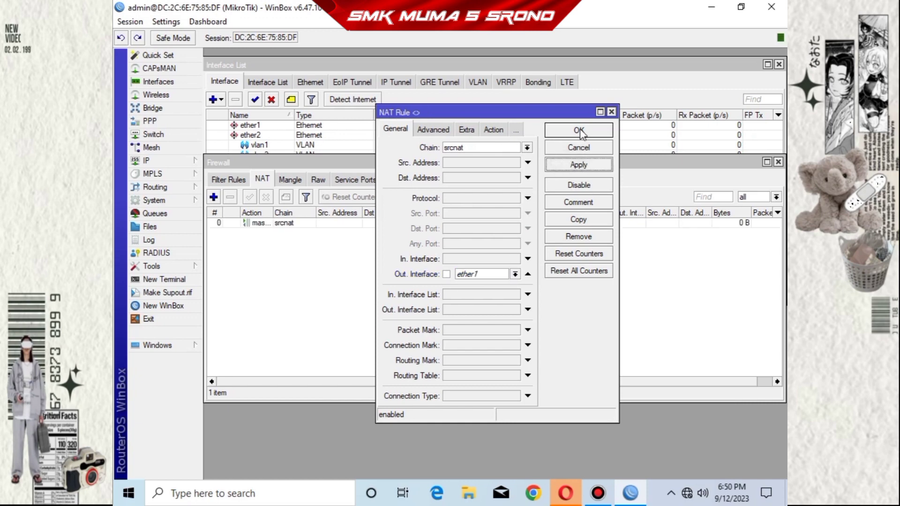
{"action": "left_click", "coordinate": [580, 130]}
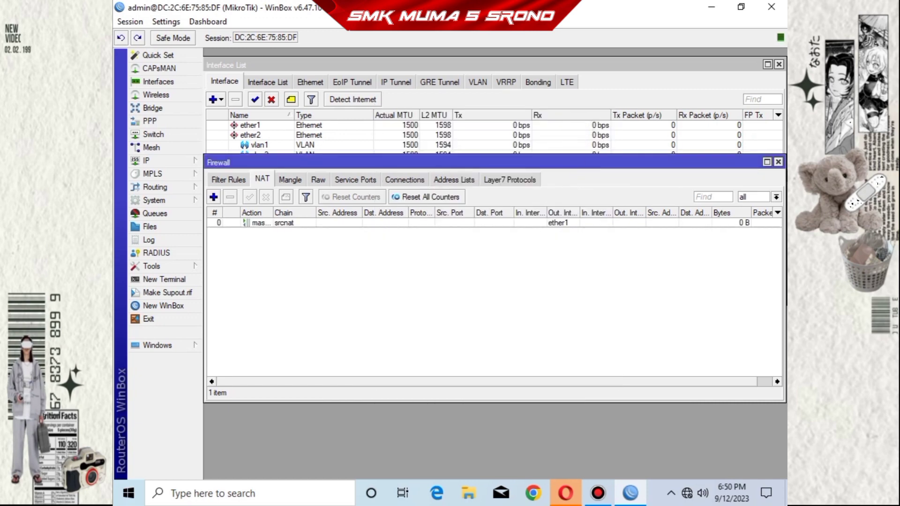
{"action": "left_click", "coordinate": [779, 162]}
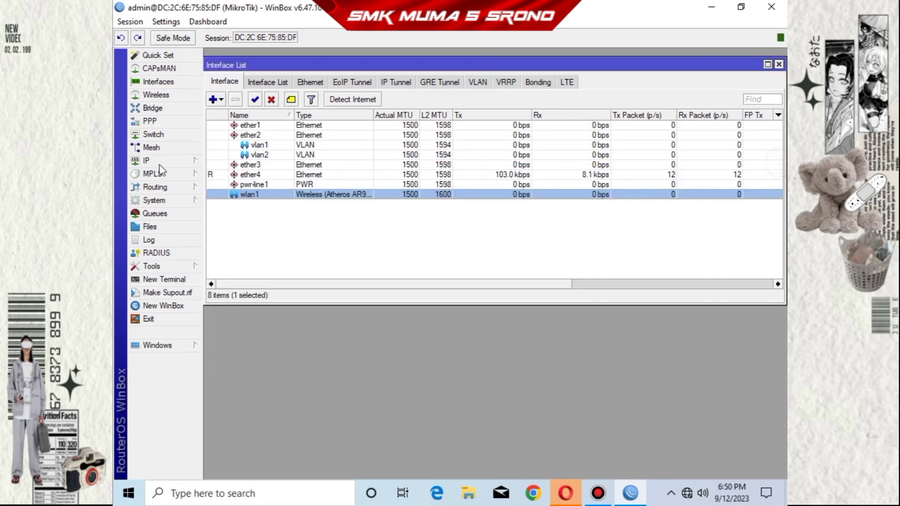
- Add a default route for 0.0.0.0/0 through gateway 192.168.1.1 and close the route list
{"action": "left_click", "coordinate": [146, 161]}
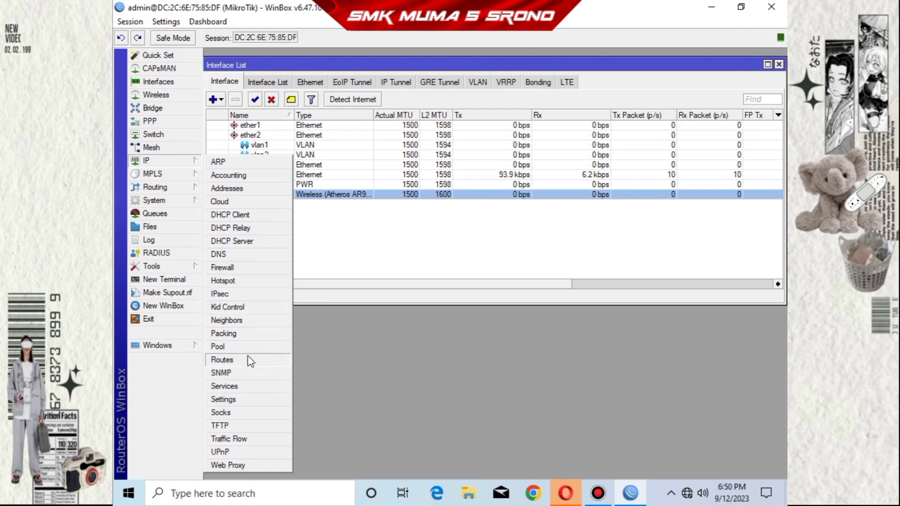
{"action": "left_click", "coordinate": [220, 360]}
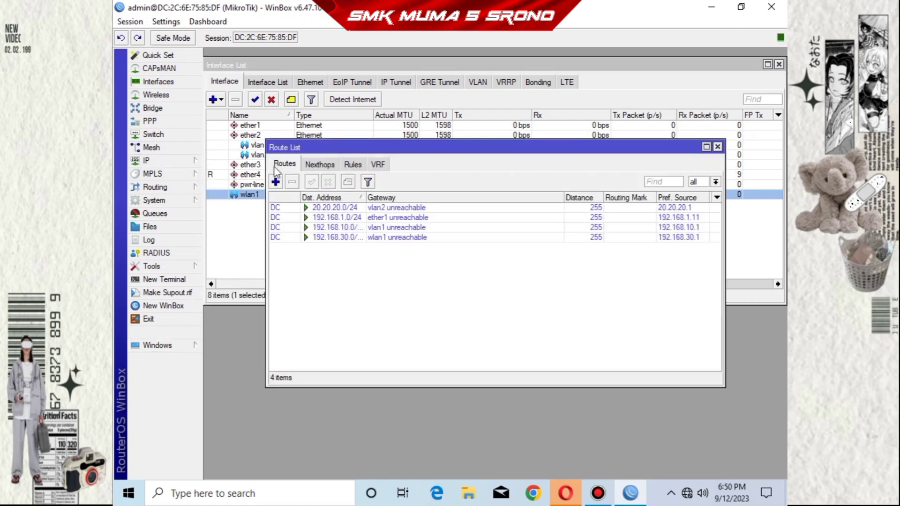
{"action": "left_click", "coordinate": [276, 182]}
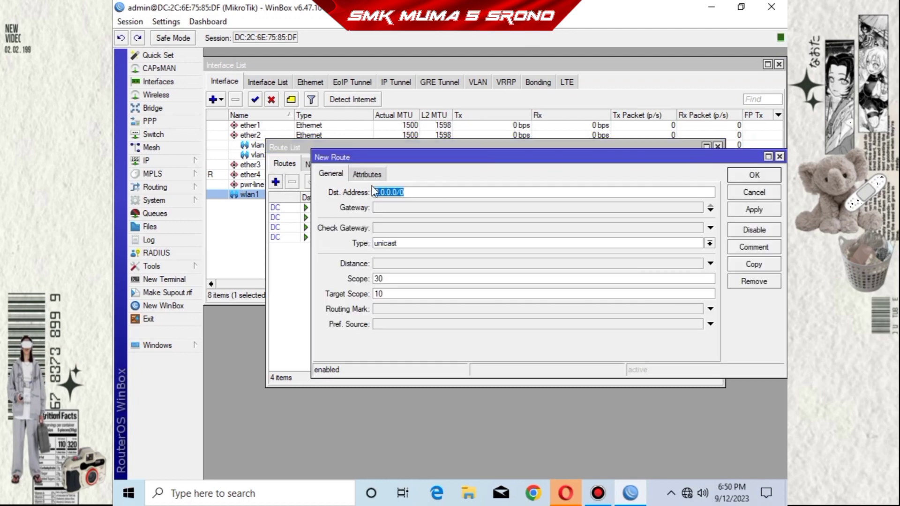
{"action": "left_click_drag", "start_coordinate": [556, 154], "coordinate": [470, 137]}
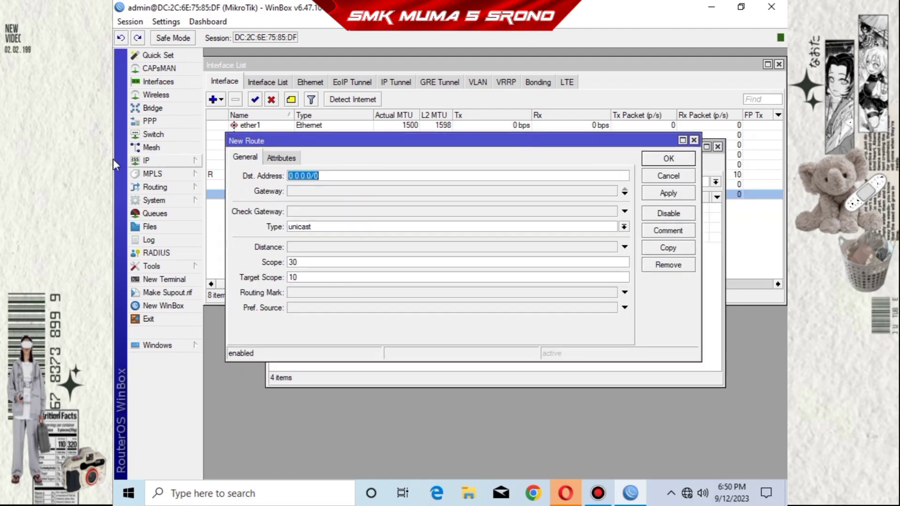
{"action": "left_click", "coordinate": [297, 191]}
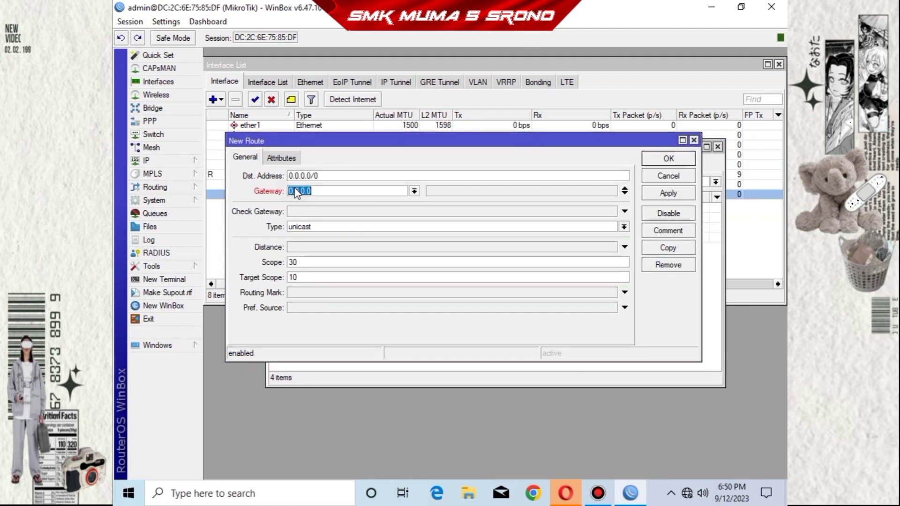
{"action": "type", "text": "192.168.1.1"}
{"action": "left_click", "coordinate": [667, 194]}
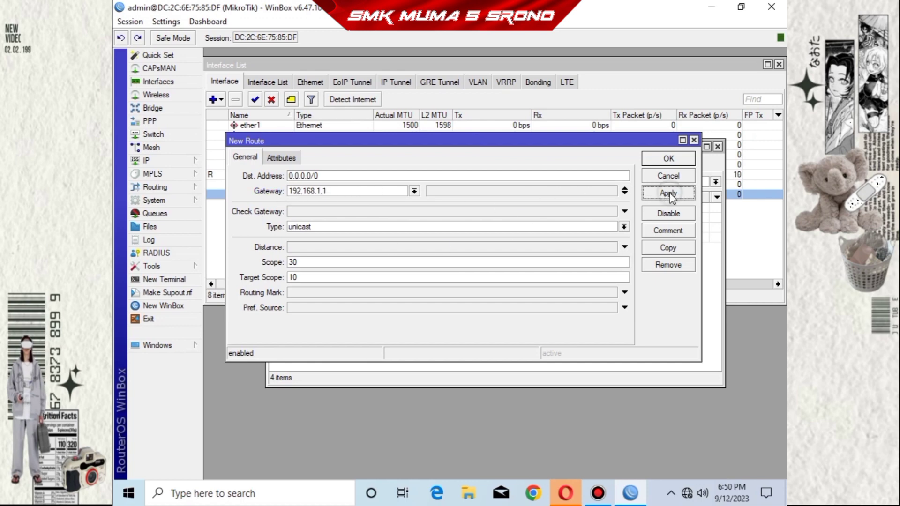
{"action": "left_click", "coordinate": [669, 160]}
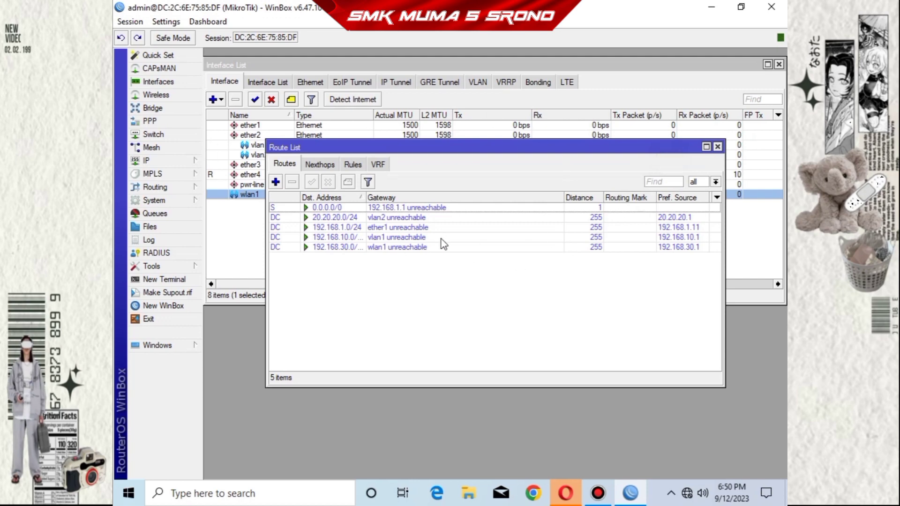
{"action": "left_click", "coordinate": [717, 148]}
- Start the hotspot setup wizard and choose wlan1 as the hotspot interface
{"action": "left_click", "coordinate": [146, 161]}
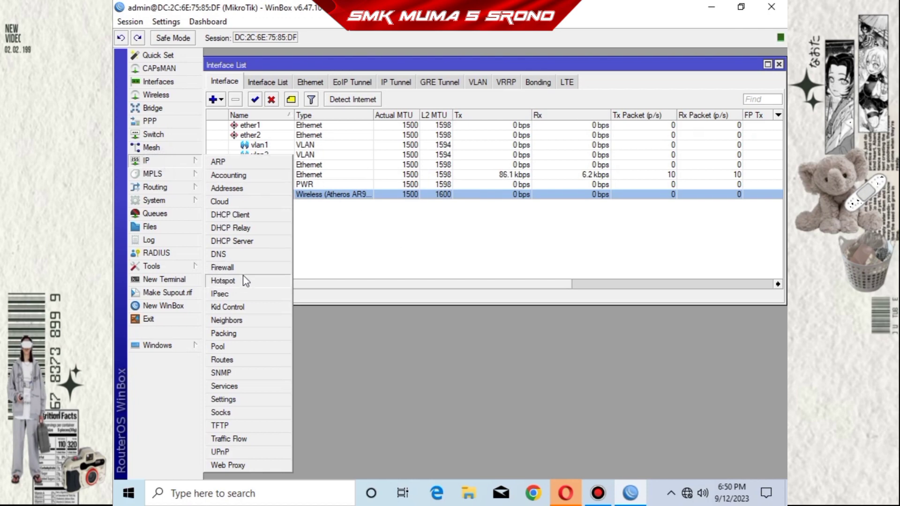
{"action": "left_click", "coordinate": [229, 281]}
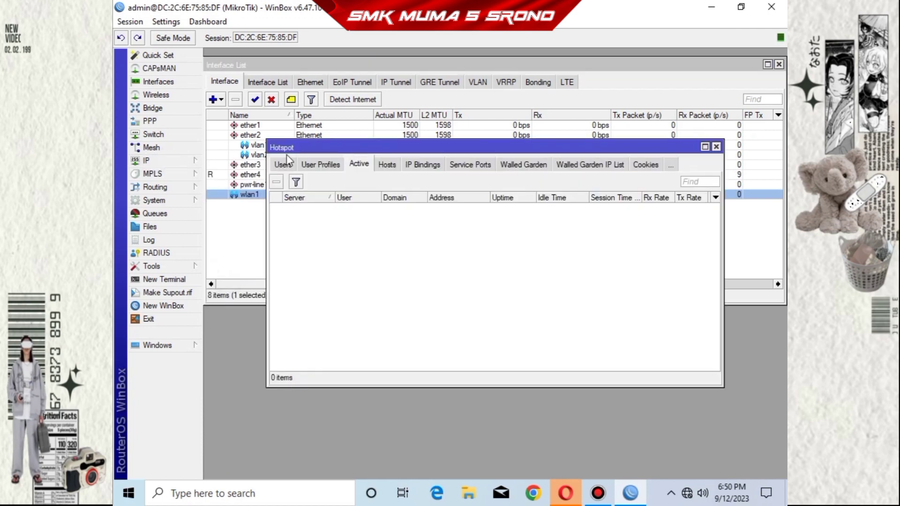
{"action": "left_click", "coordinate": [278, 165]}
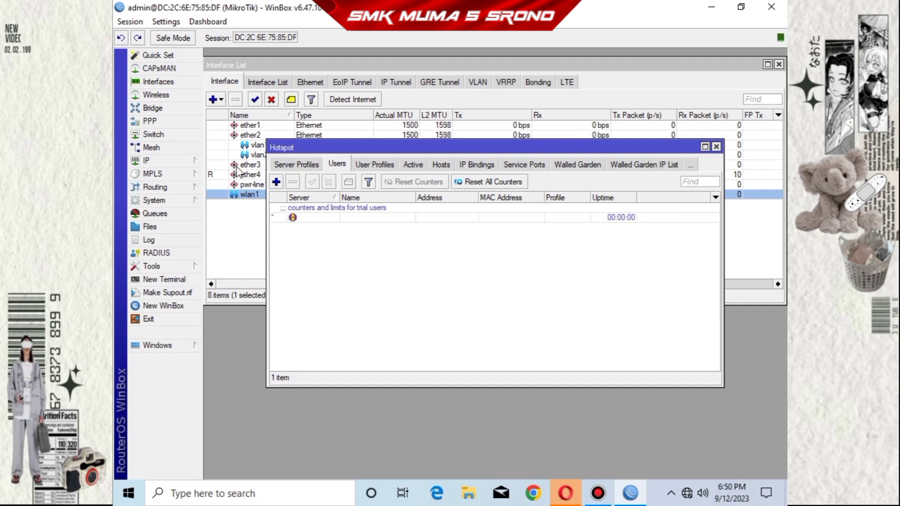
{"action": "left_click", "coordinate": [297, 164]}
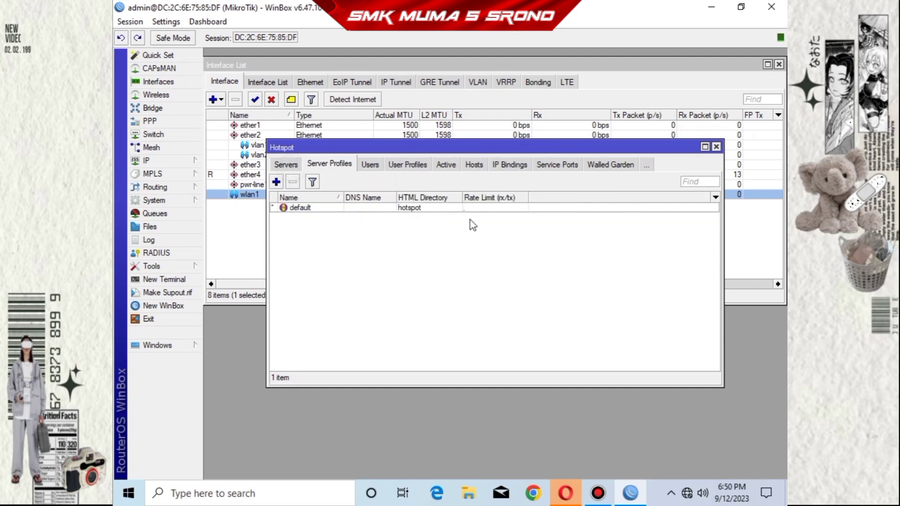
{"action": "left_click", "coordinate": [273, 162]}
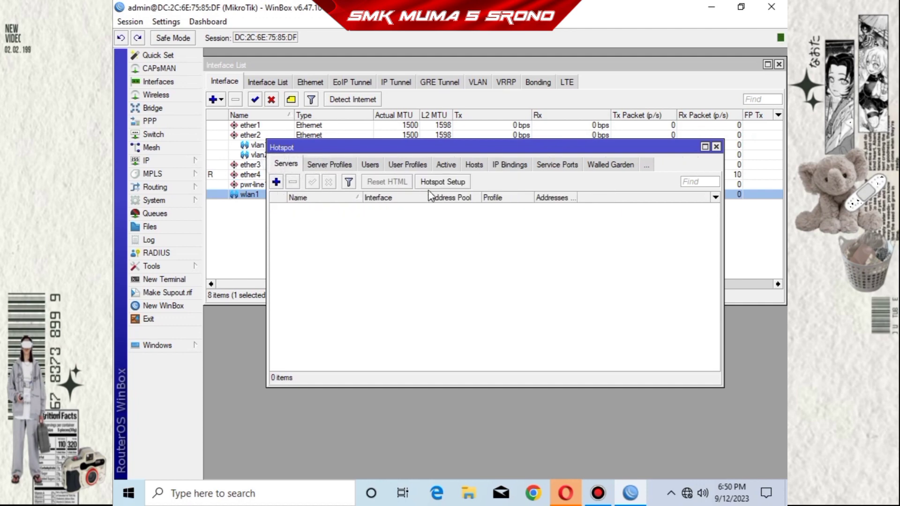
{"action": "left_click", "coordinate": [463, 187]}
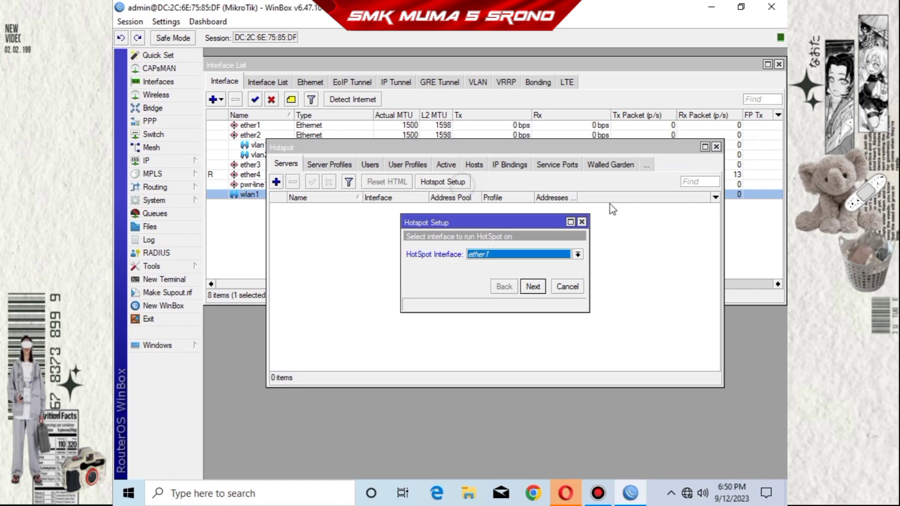
{"action": "left_click", "coordinate": [577, 254]}
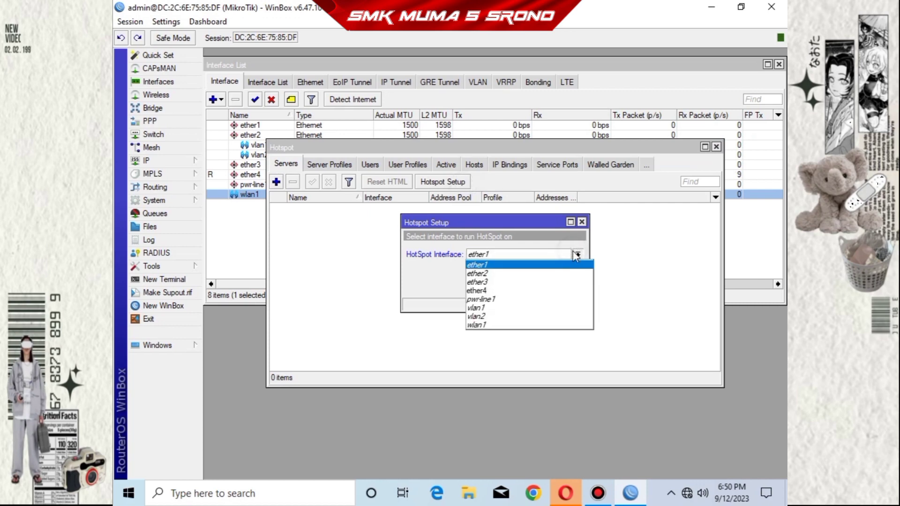
{"action": "left_click", "coordinate": [521, 326]}
{"action": "left_click", "coordinate": [540, 290]}
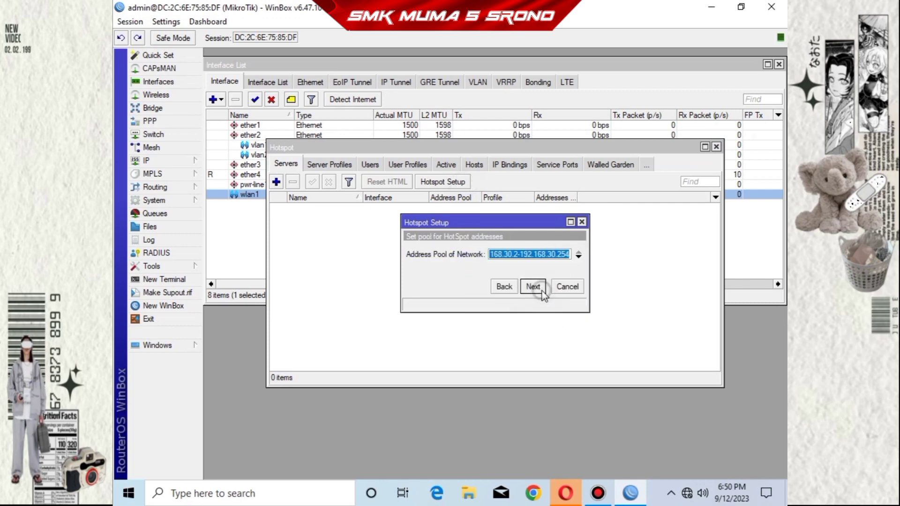
{"action": "left_click", "coordinate": [533, 287]}
{"action": "left_click", "coordinate": [533, 287]}
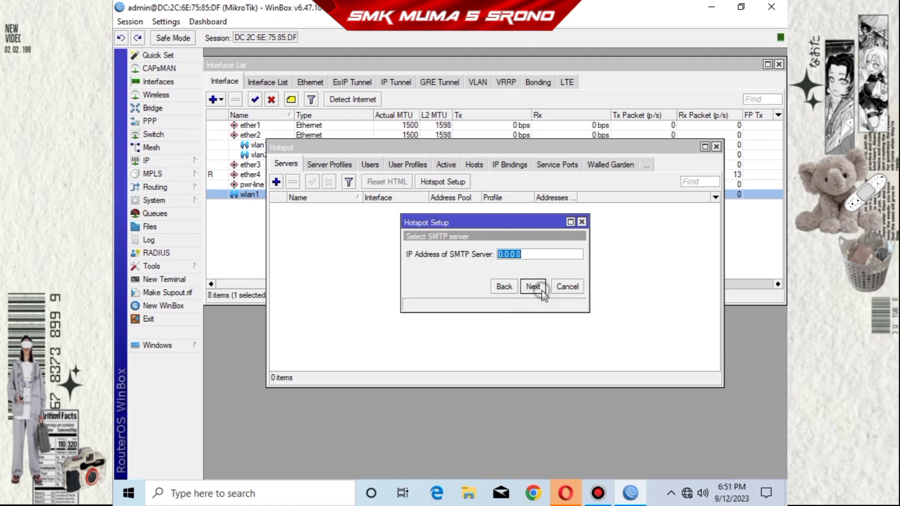
{"action": "left_click", "coordinate": [535, 287]}
{"action": "left_click", "coordinate": [535, 287]}
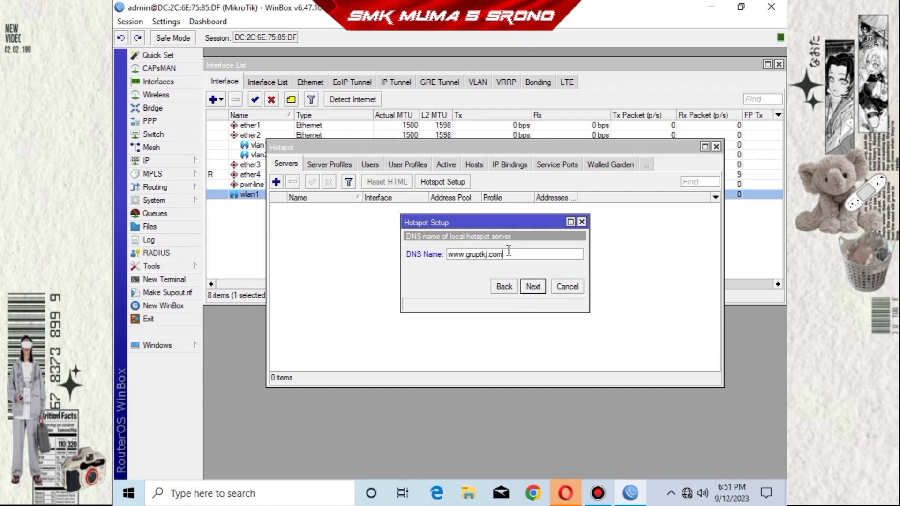
{"action": "left_click", "coordinate": [533, 287]}
{"action": "left_click", "coordinate": [534, 289]}
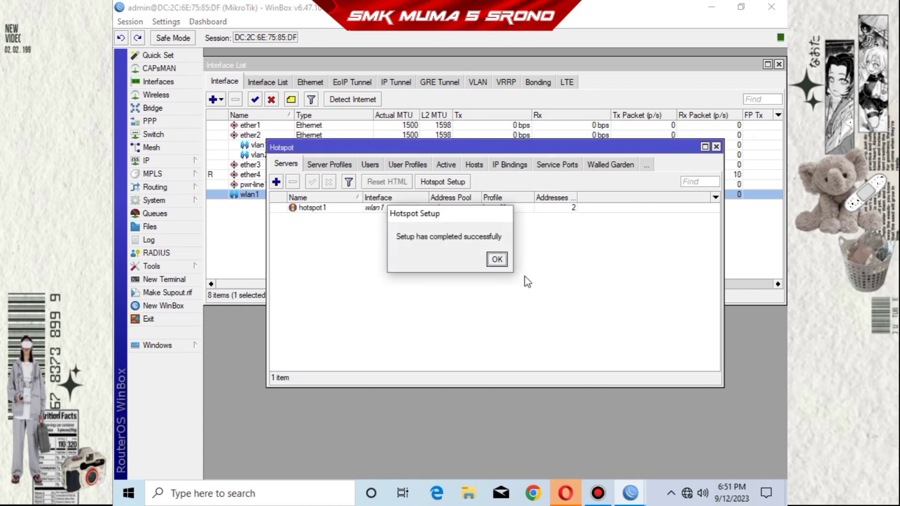
{"action": "left_click", "coordinate": [497, 260]}
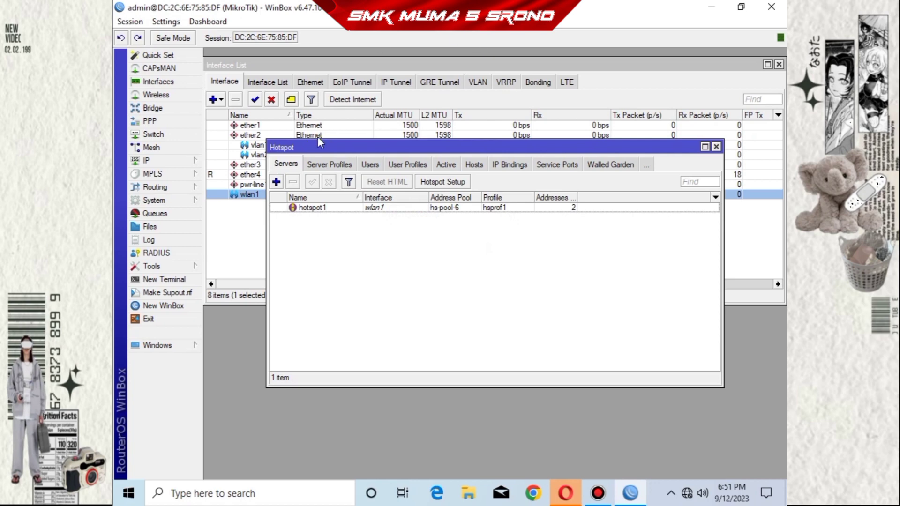
- Turn off cookie login in the hsprof1 hotspot server profile and save it
{"action": "left_click", "coordinate": [329, 164]}
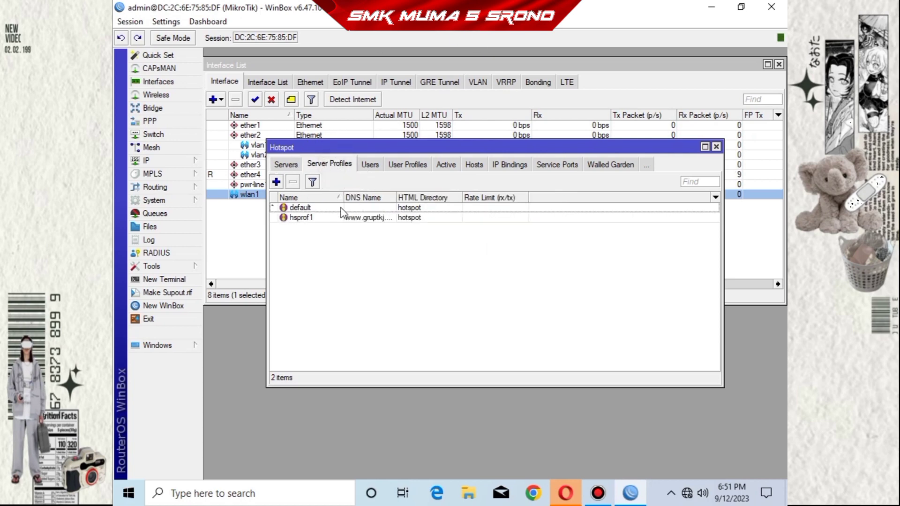
{"action": "double_click", "coordinate": [302, 218]}
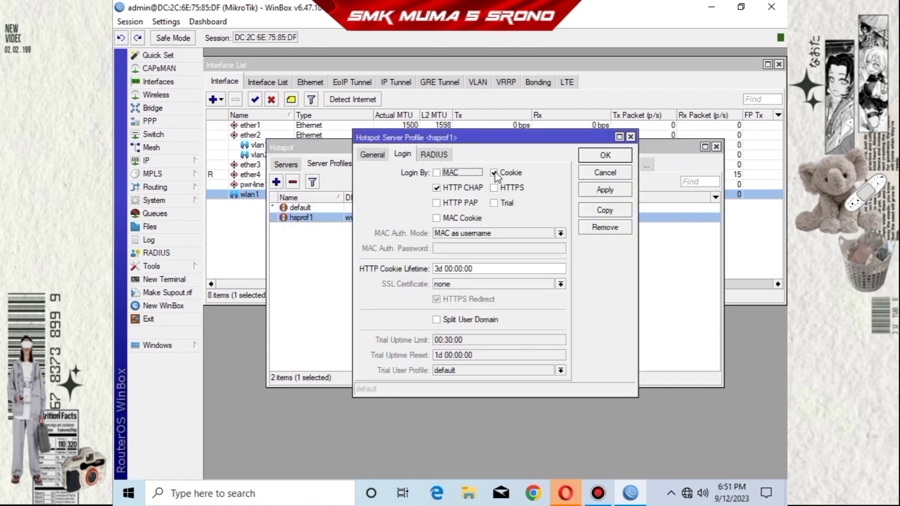
{"action": "left_click", "coordinate": [495, 174]}
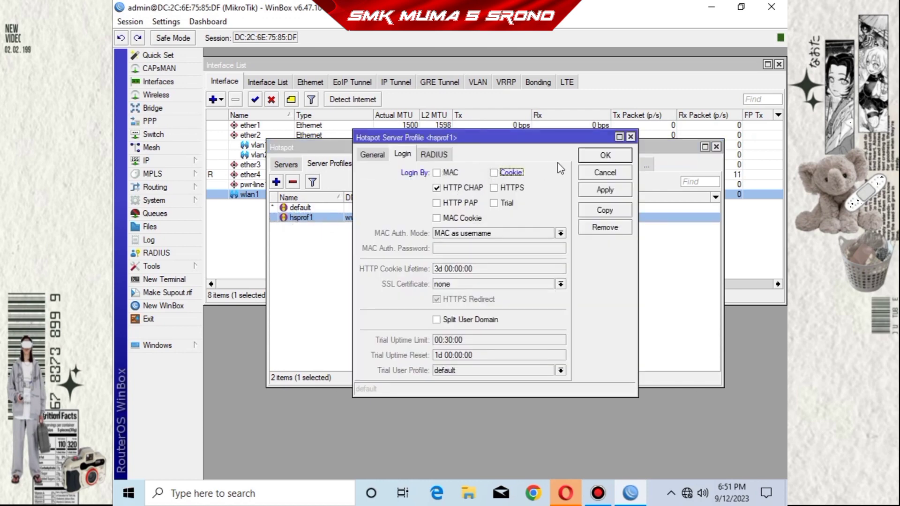
{"action": "left_click", "coordinate": [617, 196]}
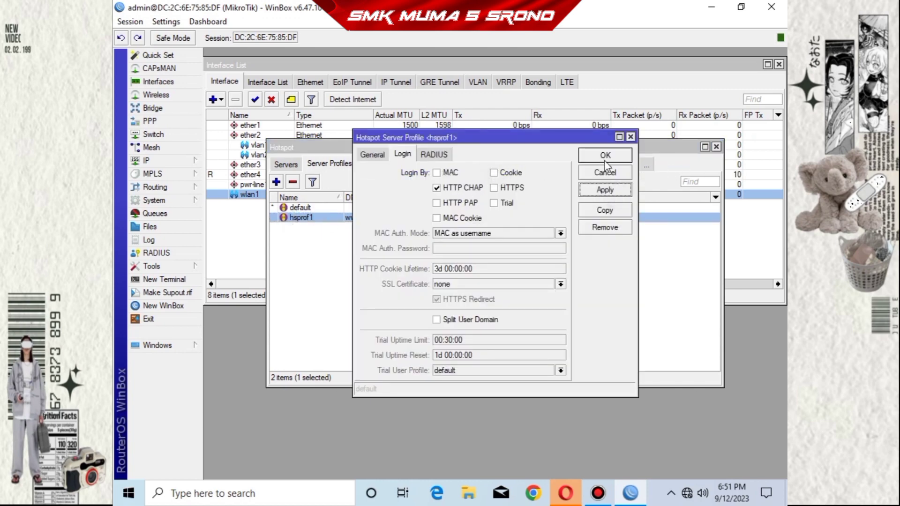
{"action": "left_click", "coordinate": [605, 160]}
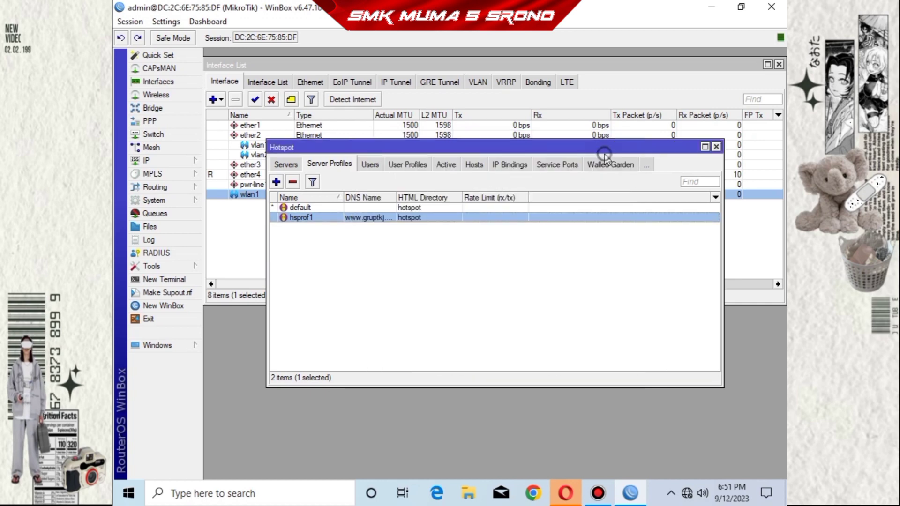
- Add a hotspot user profile named siswa with 1 shared user and a rate limit of 2M/2M
{"action": "left_click", "coordinate": [409, 166]}
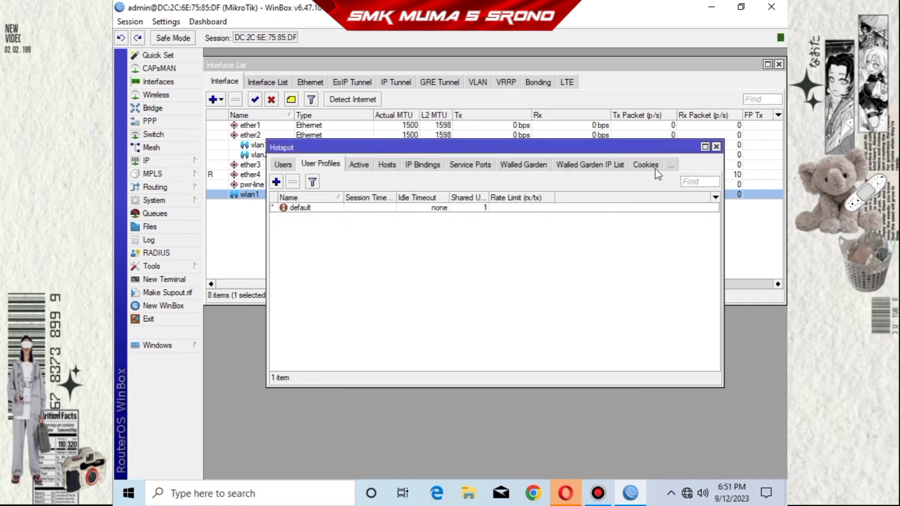
{"action": "left_click", "coordinate": [276, 182]}
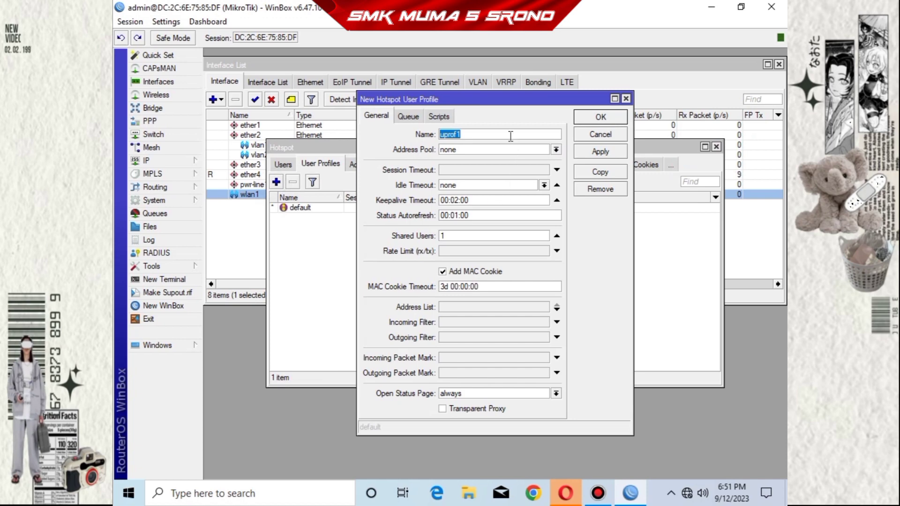
{"action": "key", "text": "BackSpace"}
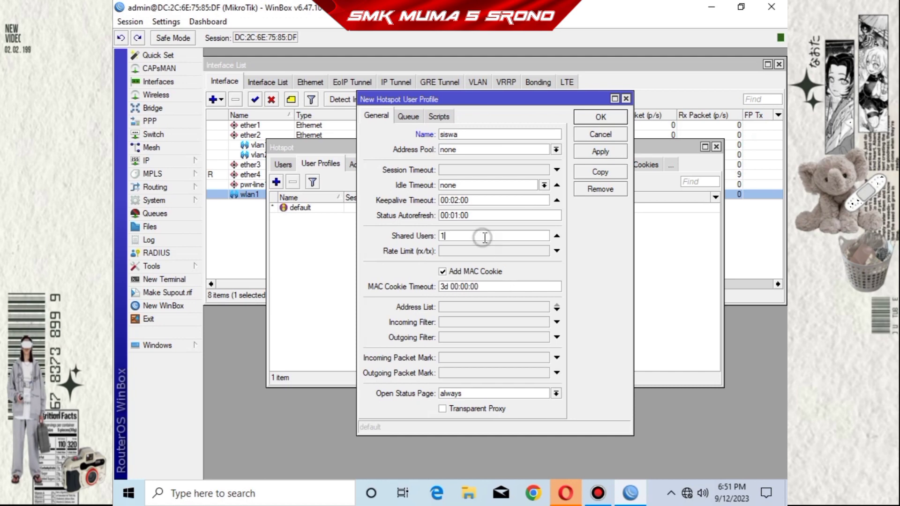
{"action": "left_click", "coordinate": [464, 237]}
{"action": "left_click", "coordinate": [464, 253]}
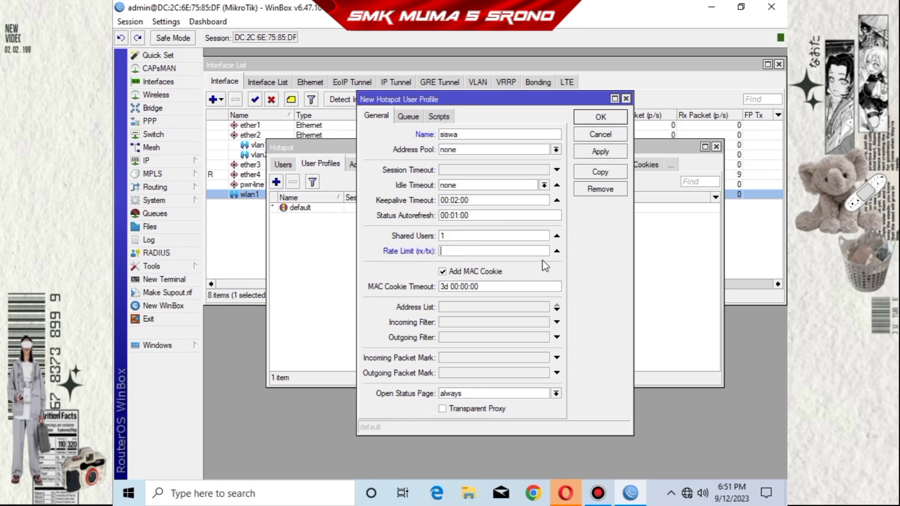
{"action": "type", "text": "2M/"}
{"action": "left_click", "coordinate": [596, 152]}
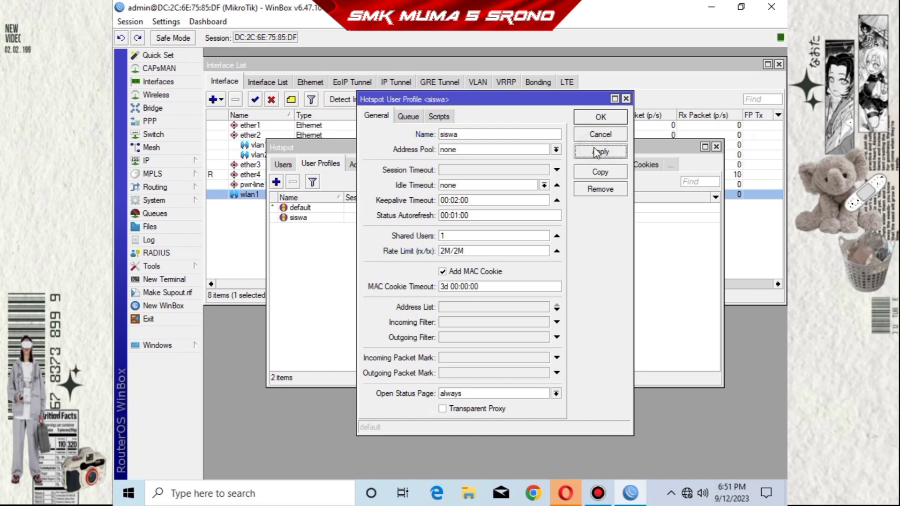
{"action": "left_click", "coordinate": [595, 118]}
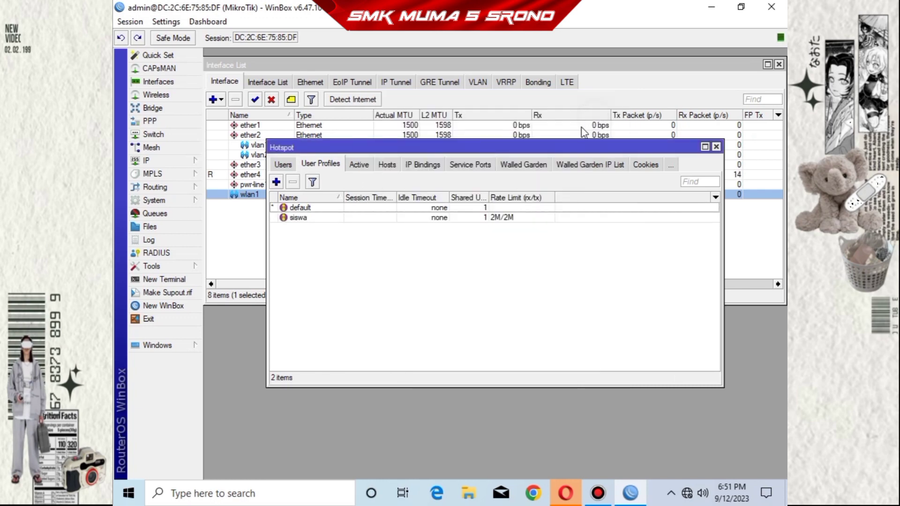
- Add a hotspot user named siswa with a password and the siswa profile, and close the hotspot and interface lists
{"action": "left_click", "coordinate": [287, 165]}
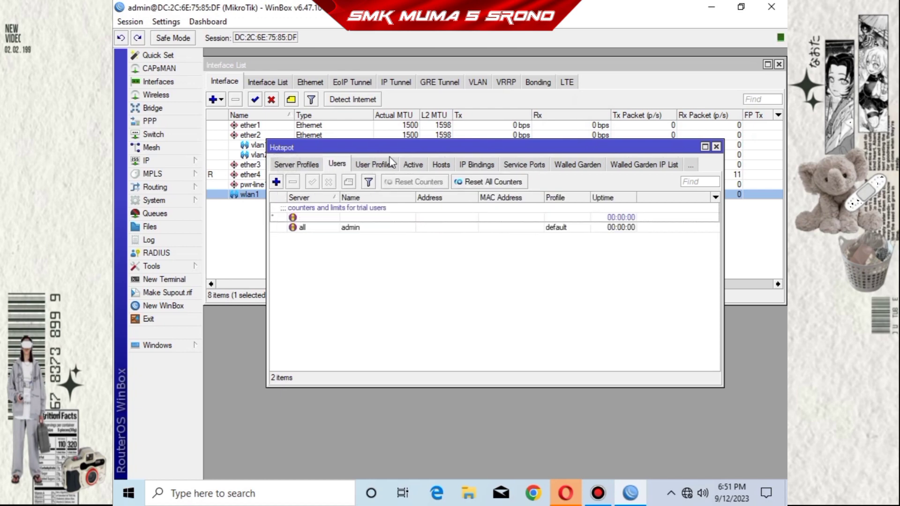
{"action": "left_click", "coordinate": [277, 182]}
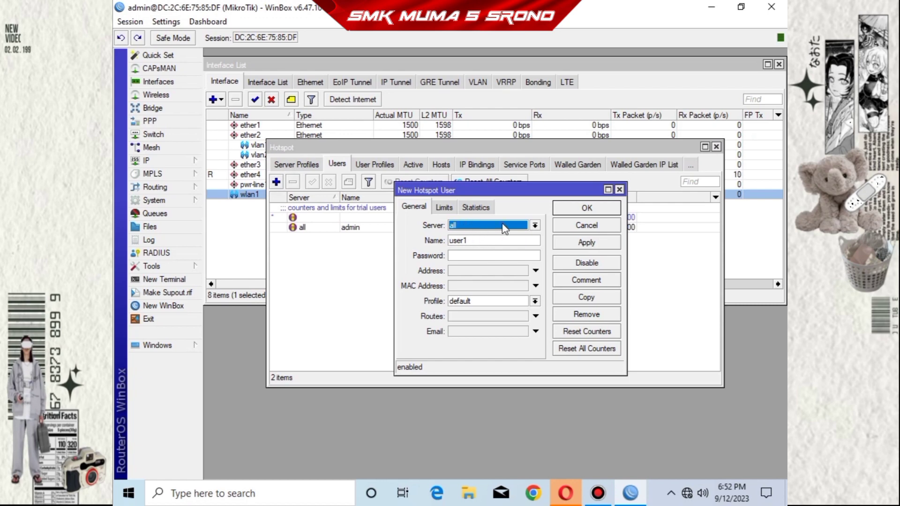
{"action": "left_click", "coordinate": [495, 238]}
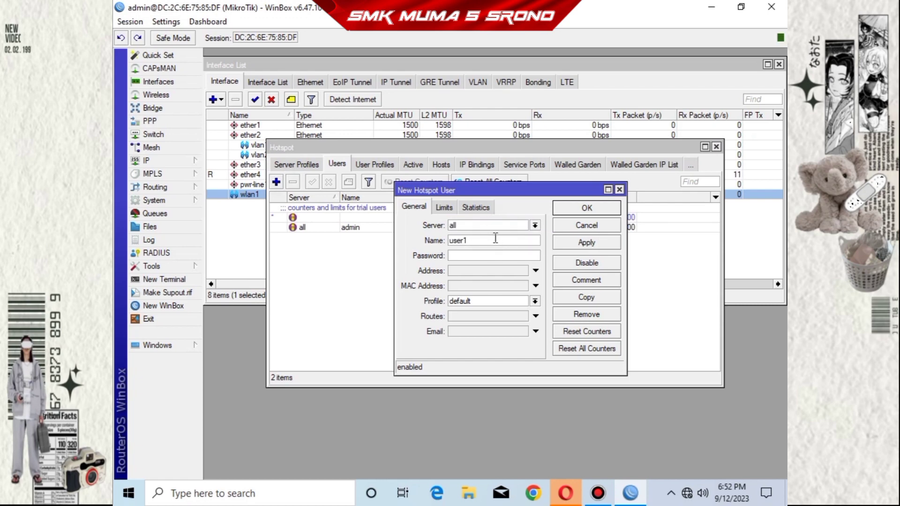
{"action": "key", "text": "BackSpace"}
{"action": "key", "text": "BackSpace"}
{"action": "key", "text": "BackSpace"}
{"action": "key", "text": "BackSpace"}
{"action": "left_click", "coordinate": [496, 257]}
{"action": "left_click", "coordinate": [474, 301]}
{"action": "left_click", "coordinate": [464, 322]}
{"action": "left_click", "coordinate": [593, 247]}
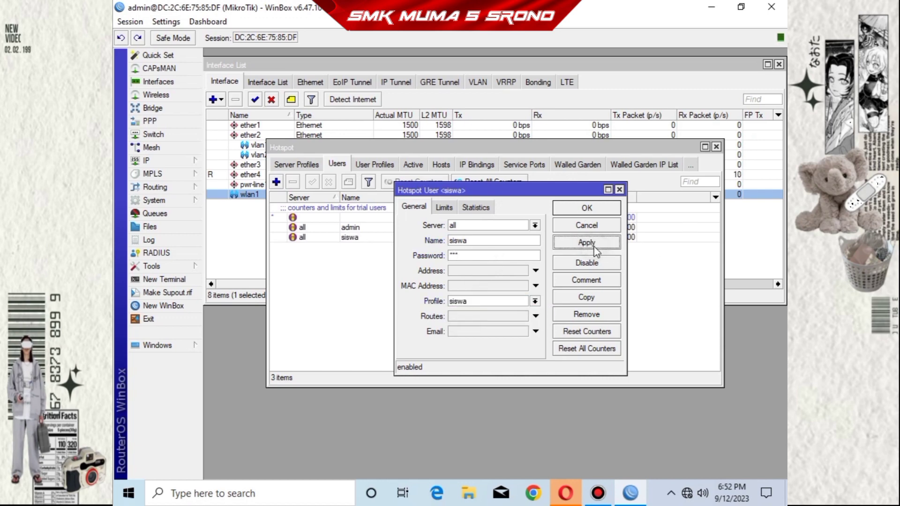
{"action": "left_click", "coordinate": [603, 212]}
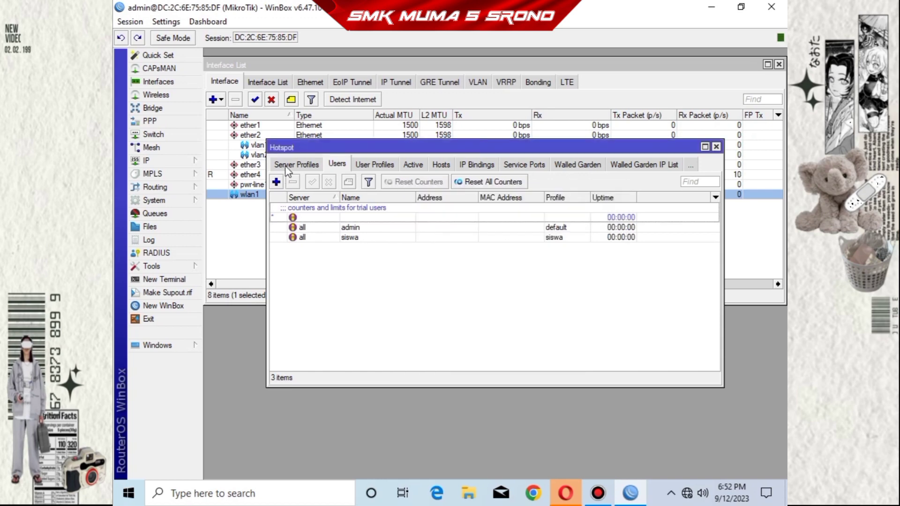
{"action": "left_click", "coordinate": [716, 147]}
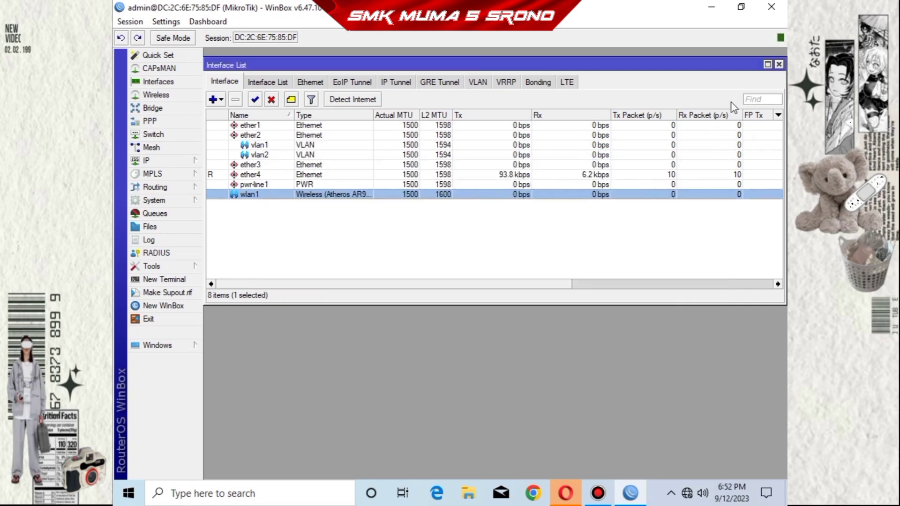
{"action": "left_click", "coordinate": [779, 65]}
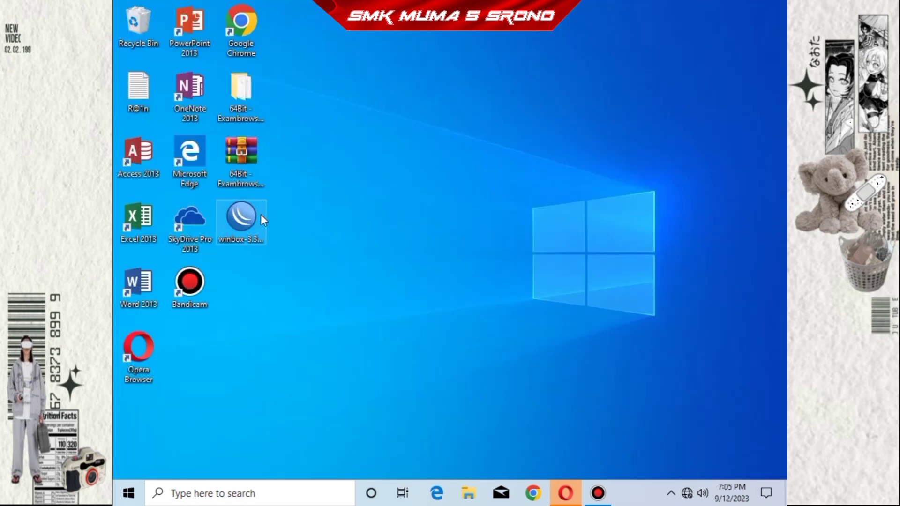
- Launch WinBox, connect to the discovered RB951Ui-2HnD router by its MAC address, and maximize the session window
{"action": "double_click", "coordinate": [260, 215]}
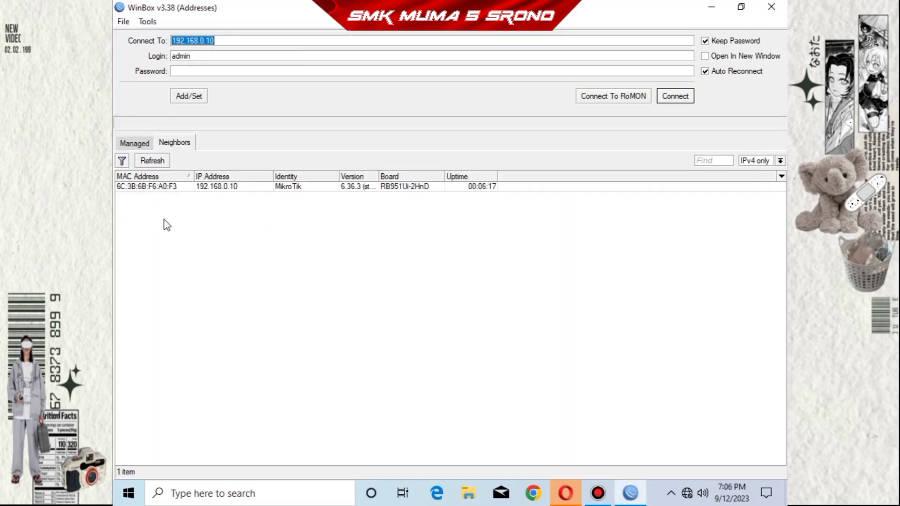
{"action": "left_click", "coordinate": [163, 187]}
{"action": "right_click", "coordinate": [163, 190]}
{"action": "left_click", "coordinate": [668, 96]}
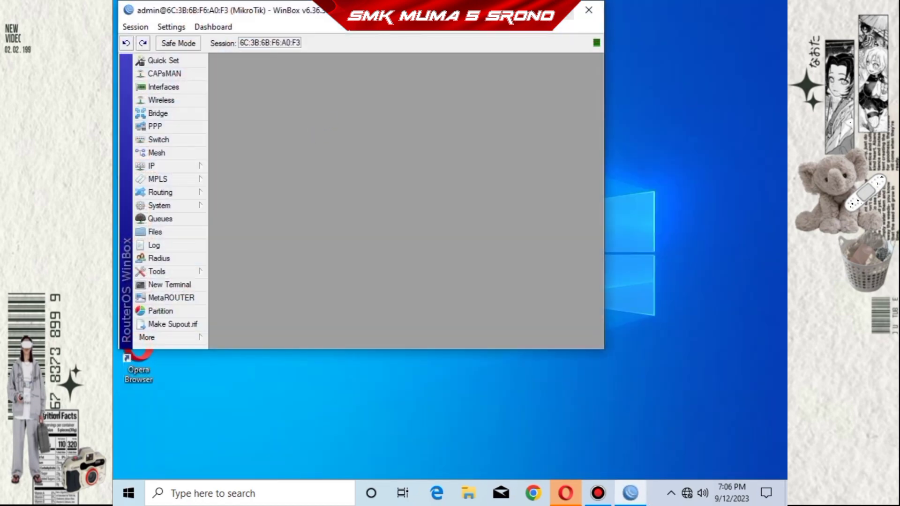
{"action": "left_click", "coordinate": [568, 14]}
- Reset the router configuration with no default configuration and no backup, and confirm the reboot
{"action": "left_click", "coordinate": [161, 199]}
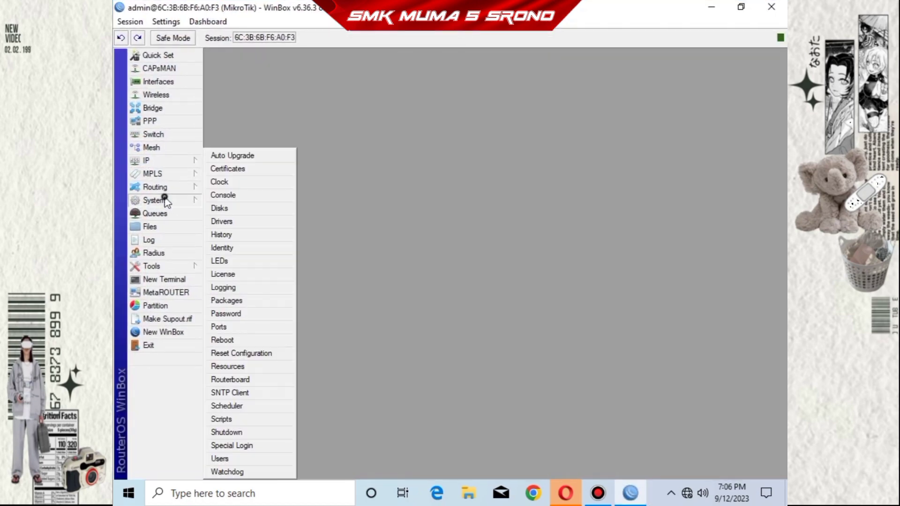
{"action": "left_click", "coordinate": [267, 355]}
{"action": "left_click", "coordinate": [461, 263]}
{"action": "left_click", "coordinate": [457, 279]}
{"action": "left_click", "coordinate": [596, 247]}
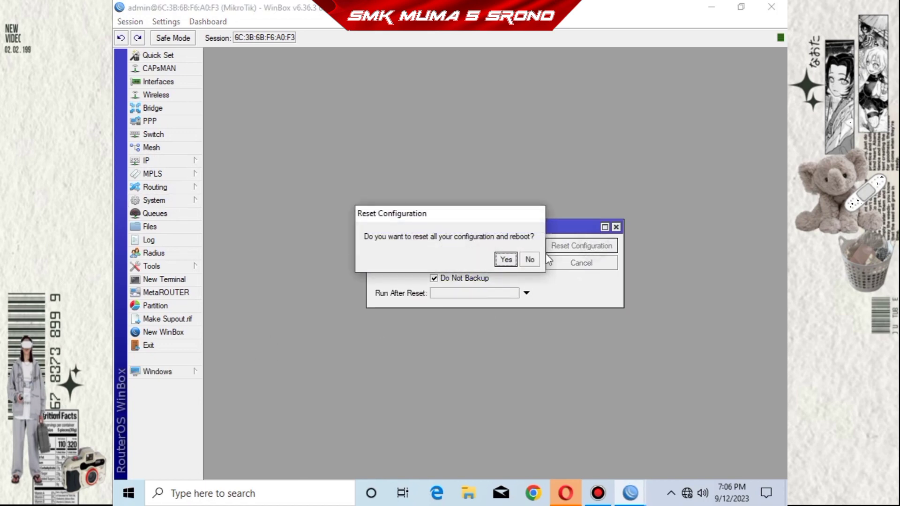
{"action": "left_click", "coordinate": [500, 258]}
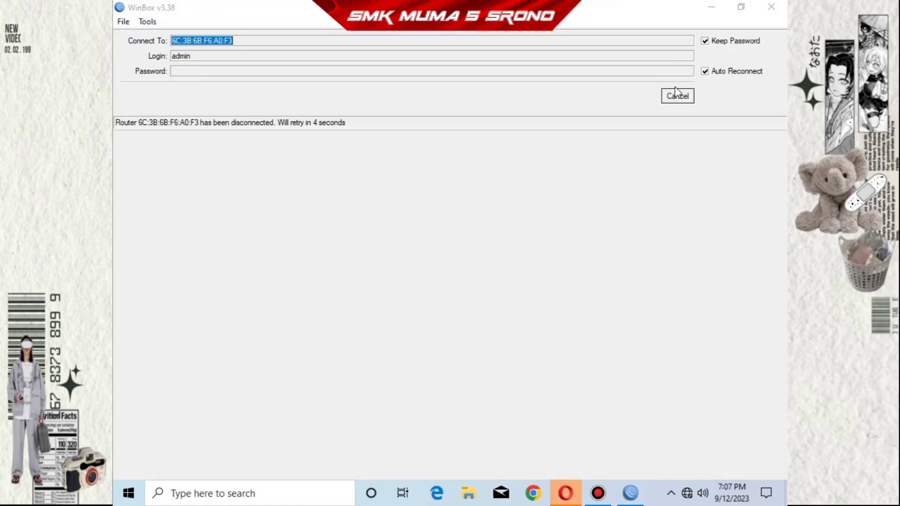
- Cancel the automatic reconnect and refresh the neighbor list until the reset router is discovered again
{"action": "left_click", "coordinate": [691, 96]}
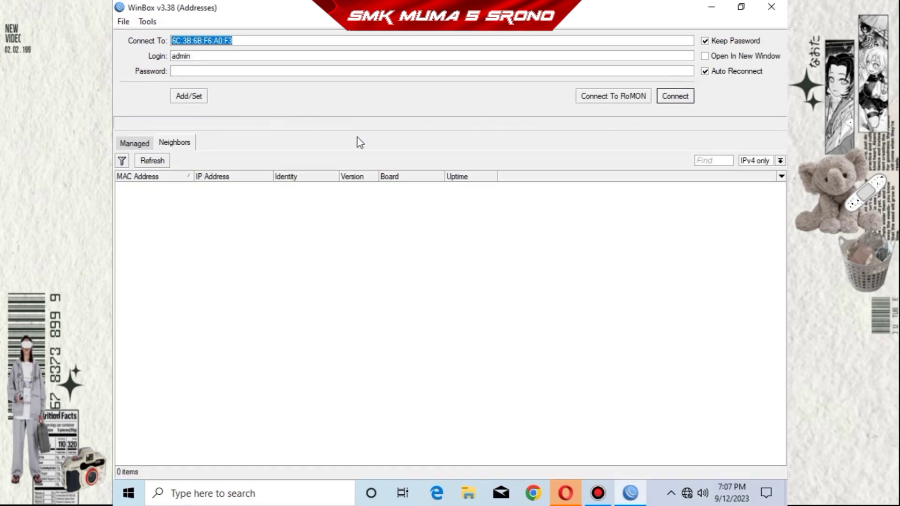
{"action": "left_click", "coordinate": [157, 161]}
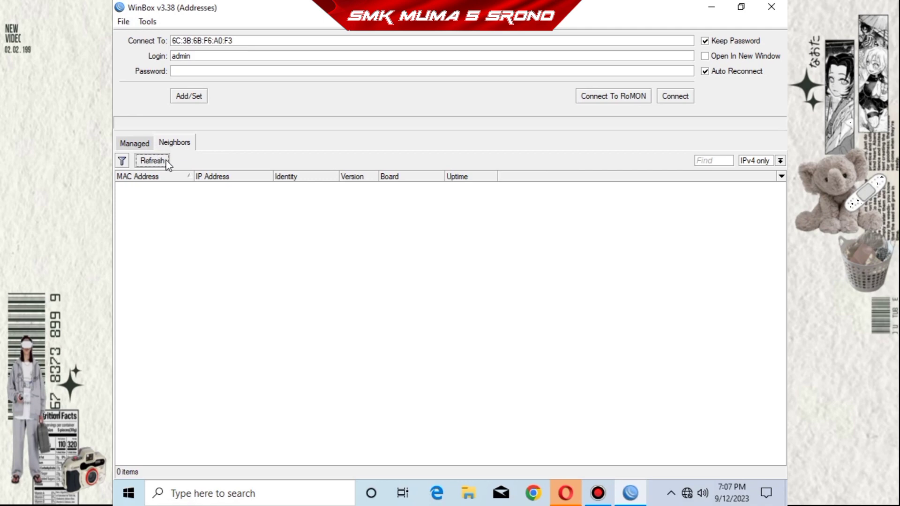
{"action": "left_click", "coordinate": [164, 161]}
{"action": "left_click", "coordinate": [166, 161]}
{"action": "left_click", "coordinate": [166, 162]}
{"action": "left_click", "coordinate": [166, 161]}
{"action": "left_click", "coordinate": [167, 161]}
{"action": "left_click", "coordinate": [166, 161]}
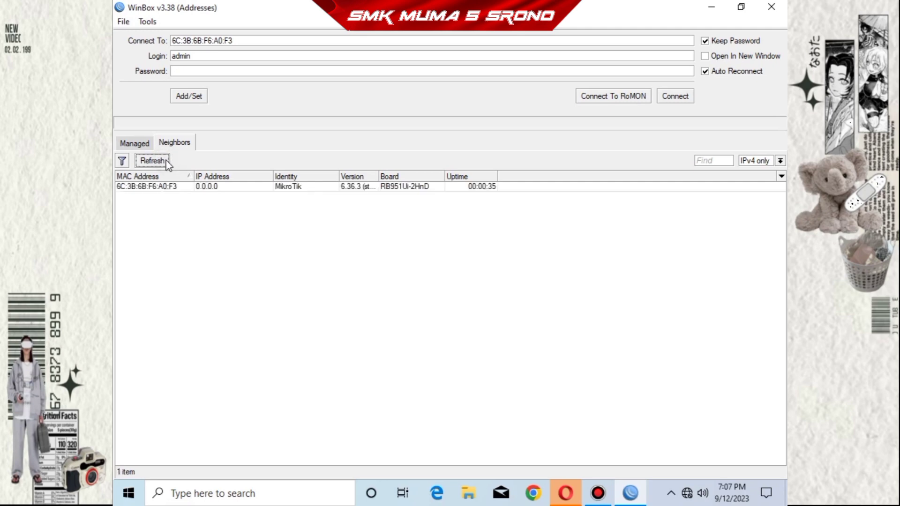
- Connect to the discovered RB951Ui-2HnD router by its MAC address with the admin login
{"action": "left_click", "coordinate": [182, 190]}
{"action": "left_click", "coordinate": [282, 189]}
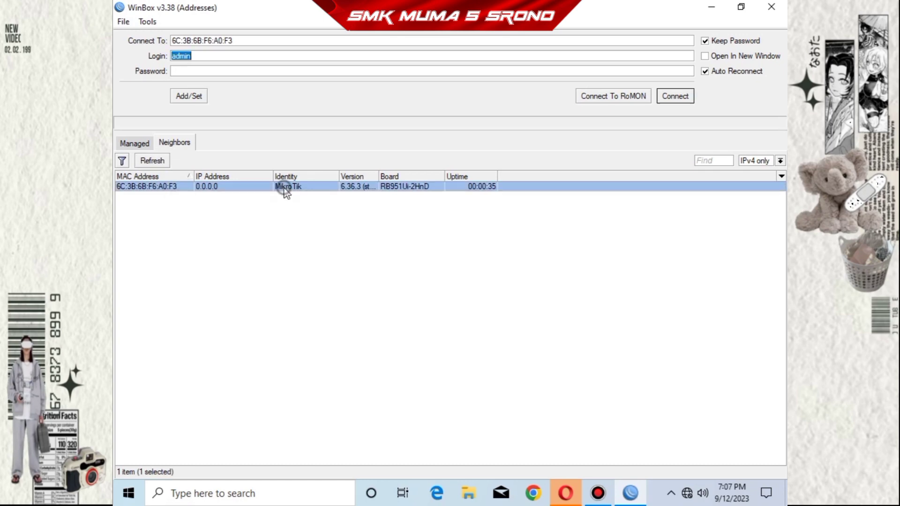
{"action": "left_click", "coordinate": [676, 96]}
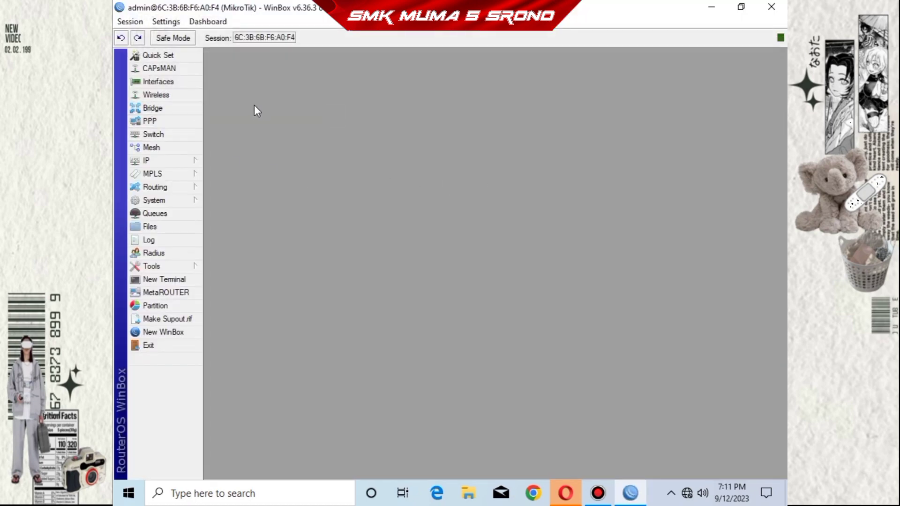
- Create a new bridge interface with the default name and settings
{"action": "left_click", "coordinate": [159, 108]}
{"action": "left_click", "coordinate": [214, 182]}
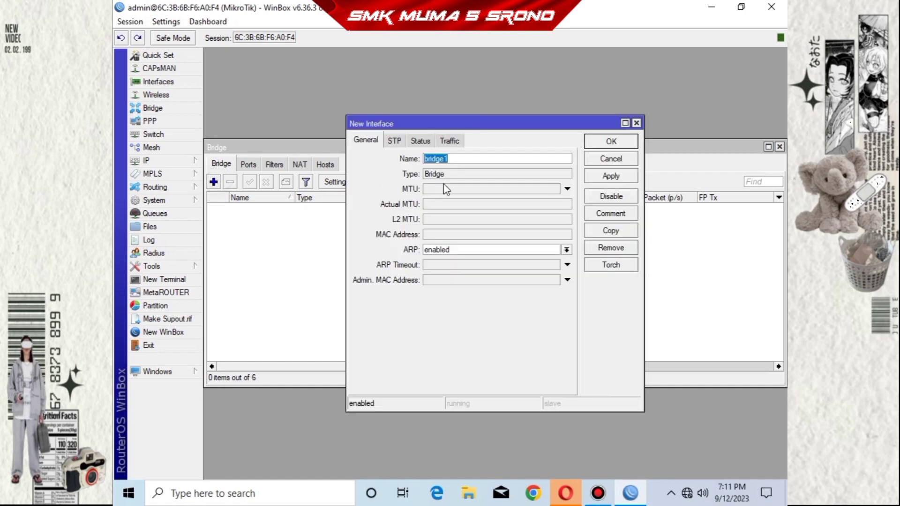
{"action": "left_click", "coordinate": [595, 178]}
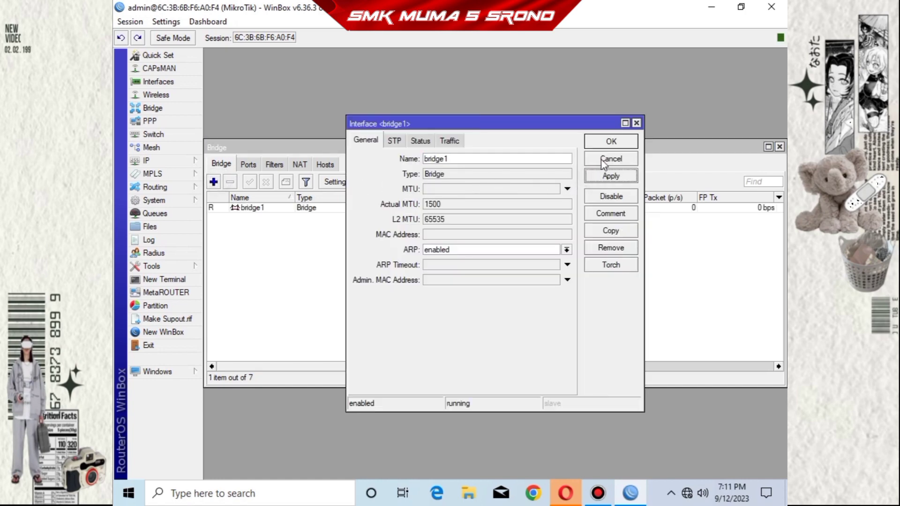
{"action": "left_click", "coordinate": [609, 142]}
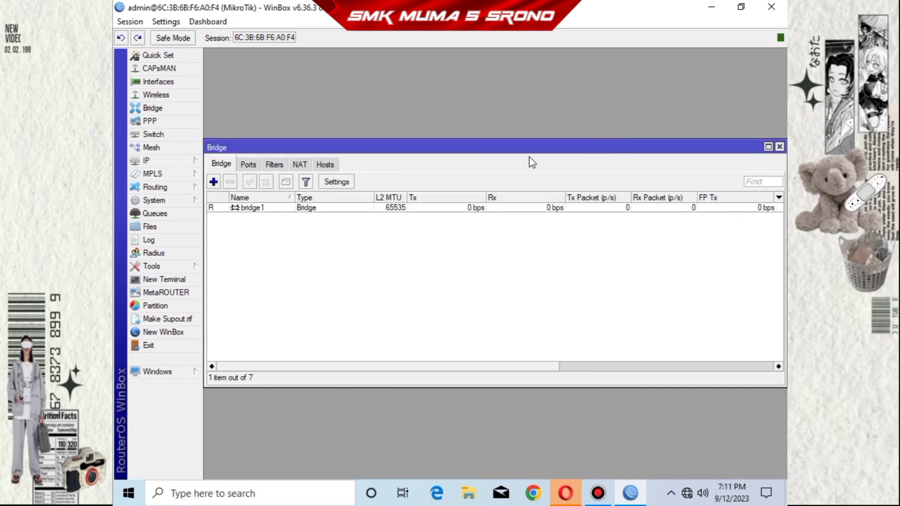
- Add ether1 as a port of bridge1 with the default port settings
{"action": "left_click", "coordinate": [249, 165]}
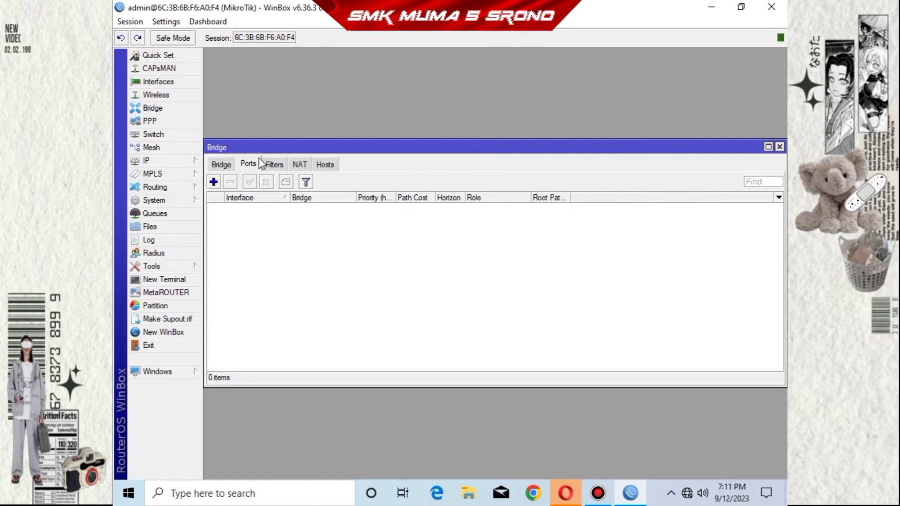
{"action": "left_click", "coordinate": [214, 182]}
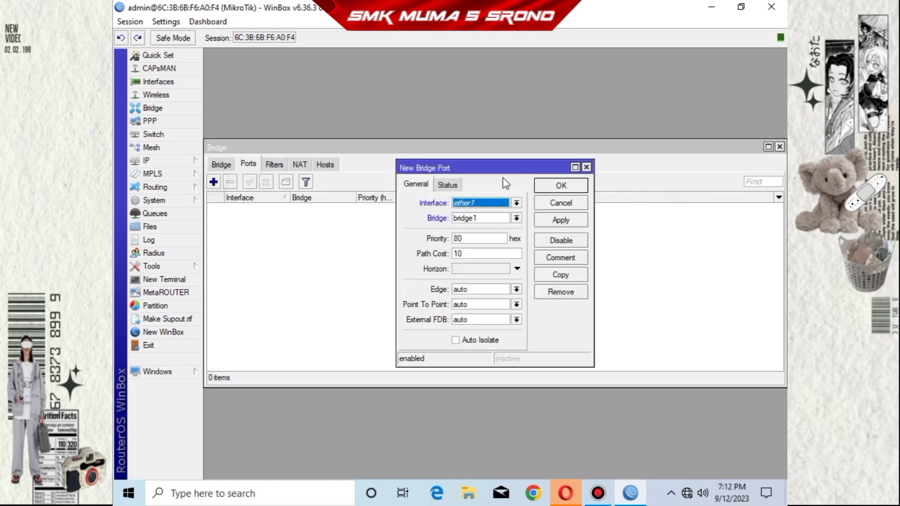
{"action": "left_click", "coordinate": [570, 222]}
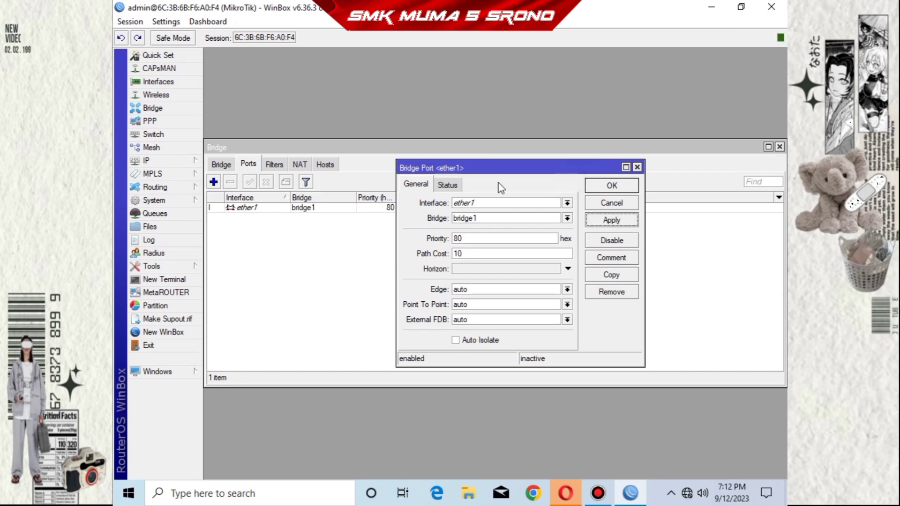
{"action": "left_click", "coordinate": [636, 168]}
- Add ether2 as a port of bridge1
{"action": "left_click", "coordinate": [214, 182]}
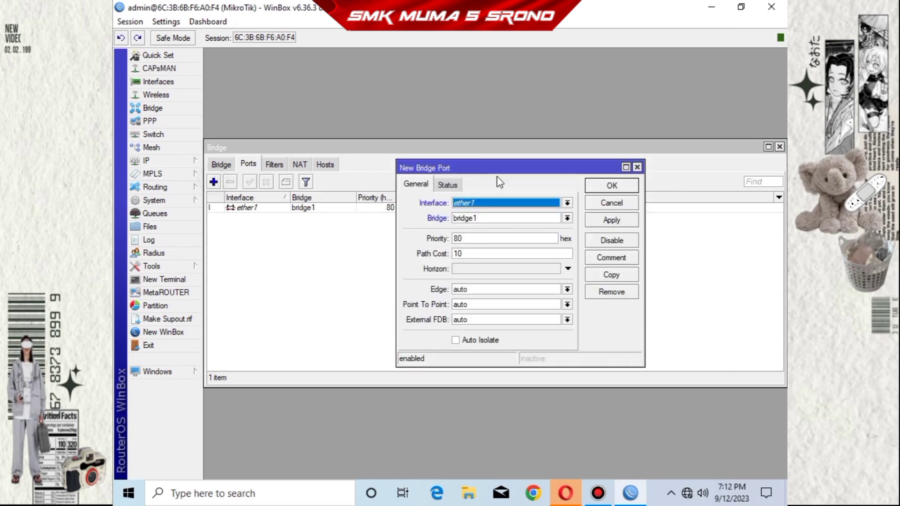
{"action": "left_click", "coordinate": [539, 203]}
{"action": "left_click", "coordinate": [539, 221]}
{"action": "left_click", "coordinate": [630, 221]}
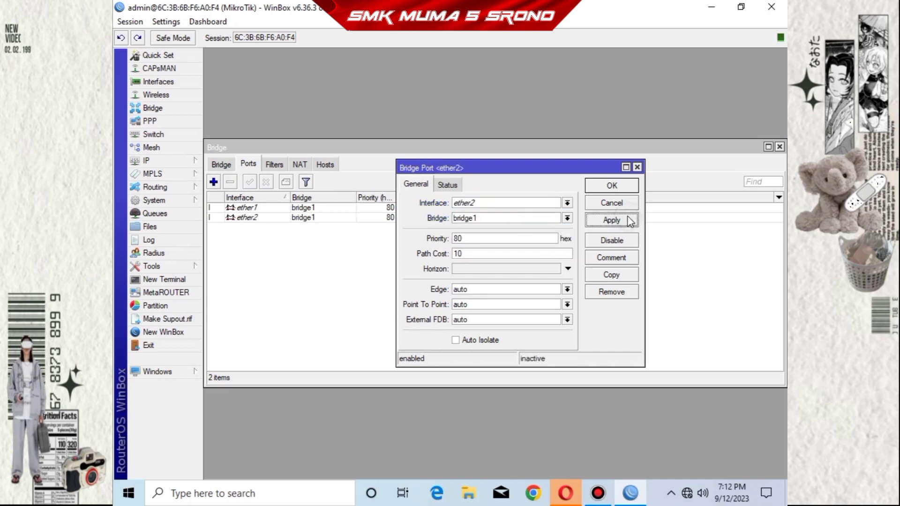
{"action": "left_click", "coordinate": [628, 187]}
- Add ether3 as a port of bridge1 and close the bridge window
{"action": "left_click", "coordinate": [215, 182]}
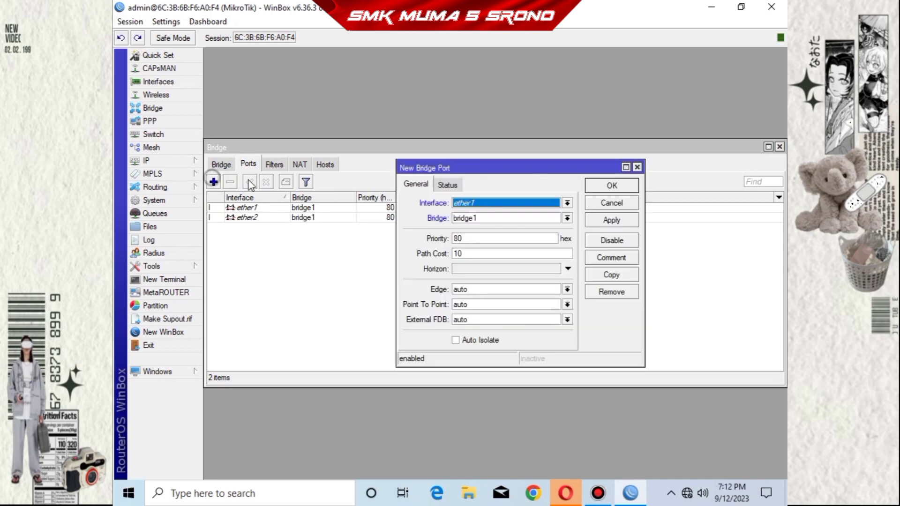
{"action": "left_click", "coordinate": [506, 203]}
{"action": "left_click", "coordinate": [511, 231]}
{"action": "left_click", "coordinate": [629, 221]}
{"action": "left_click", "coordinate": [628, 187]}
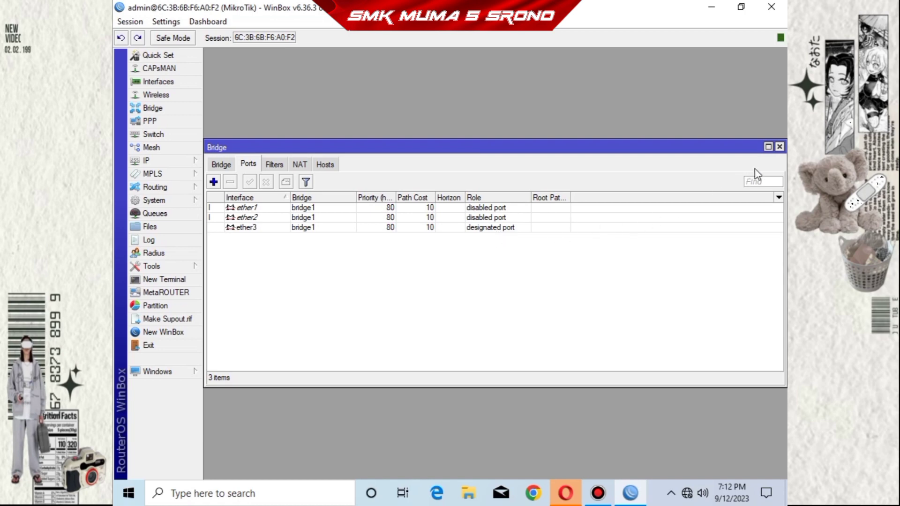
{"action": "left_click", "coordinate": [780, 148]}
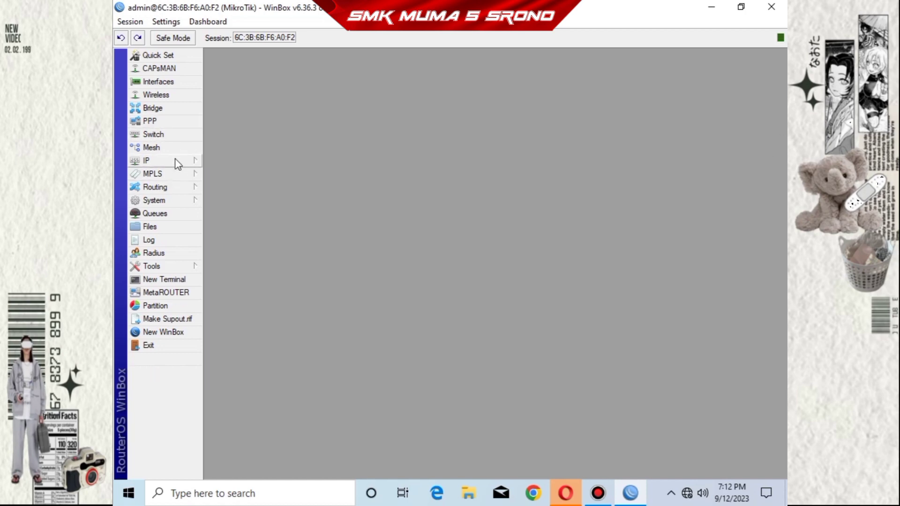
- Add a switch VLAN on switch1 with VLAN ID 10 and ports ether1 and ether2
{"action": "left_click", "coordinate": [177, 135]}
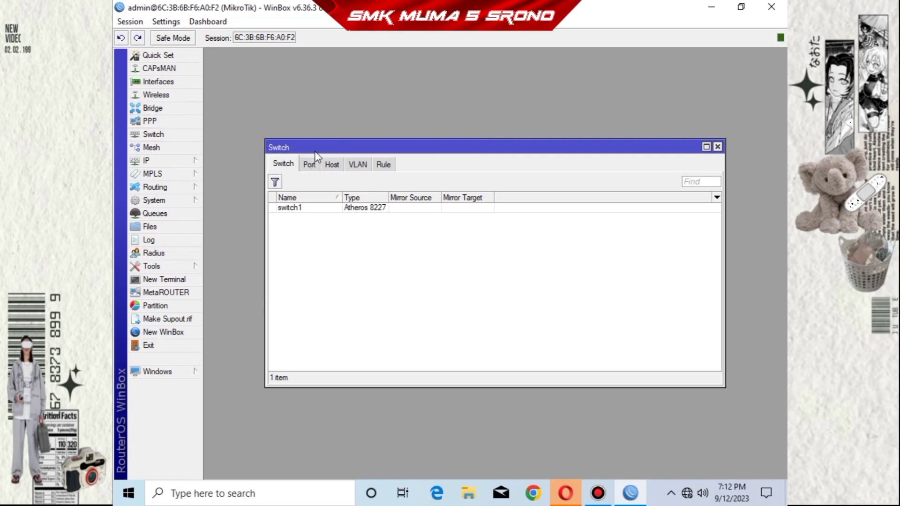
{"action": "left_click", "coordinate": [357, 164]}
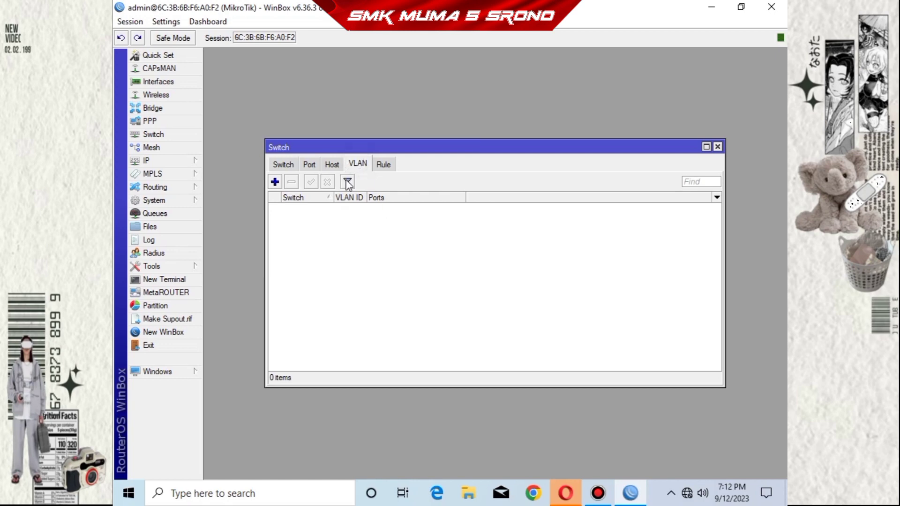
{"action": "left_click", "coordinate": [275, 183]}
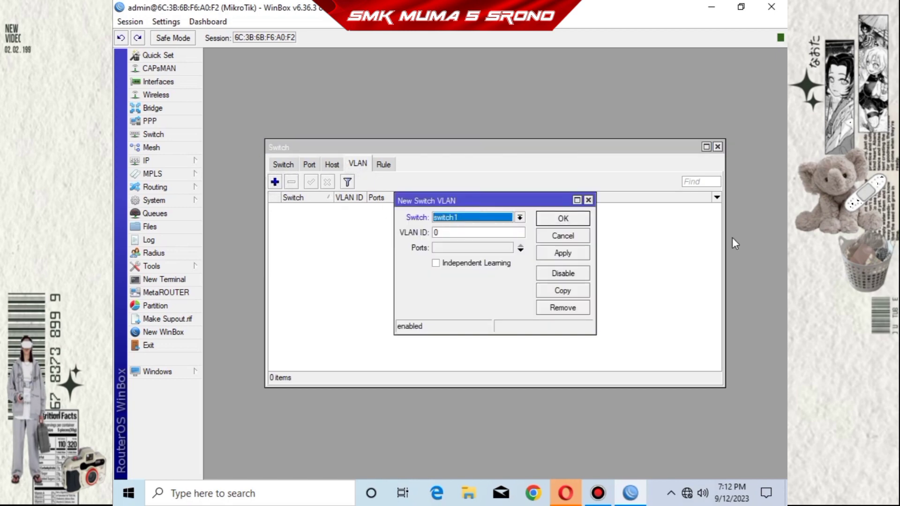
{"action": "left_click", "coordinate": [519, 217]}
{"action": "left_click", "coordinate": [489, 227]}
{"action": "left_click", "coordinate": [482, 230]}
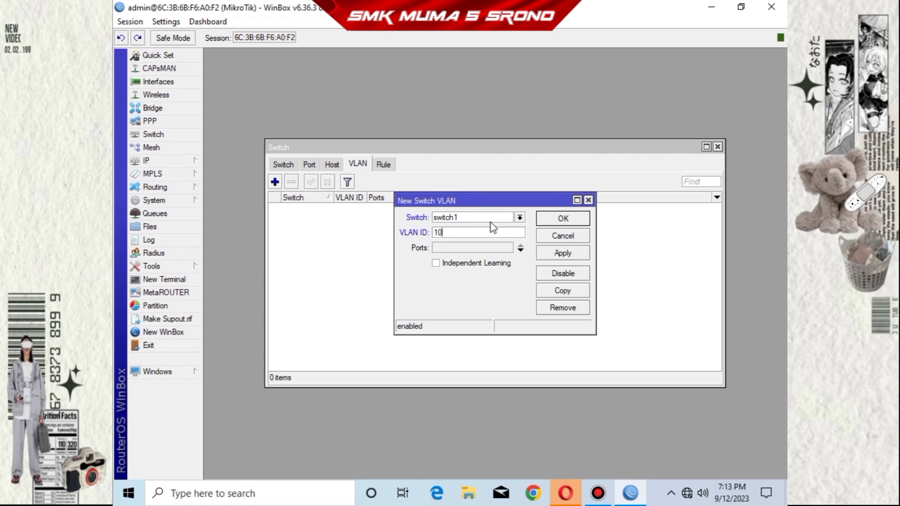
{"action": "left_click", "coordinate": [521, 249]}
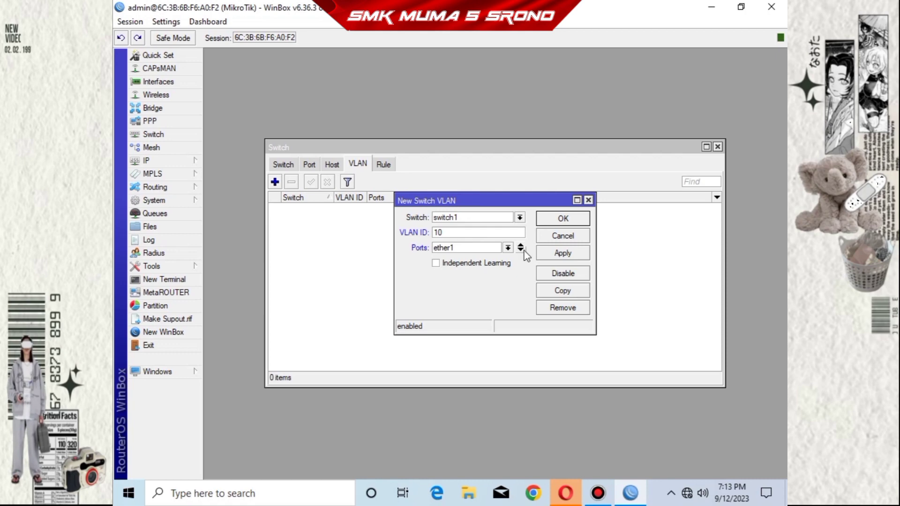
{"action": "left_click", "coordinate": [521, 250]}
{"action": "left_click", "coordinate": [508, 263]}
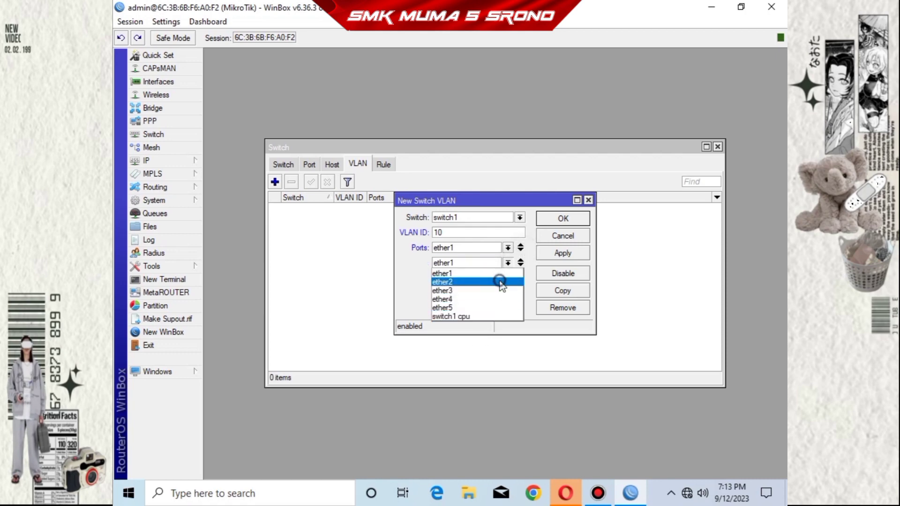
{"action": "left_click", "coordinate": [496, 282]}
{"action": "left_click", "coordinate": [563, 253]}
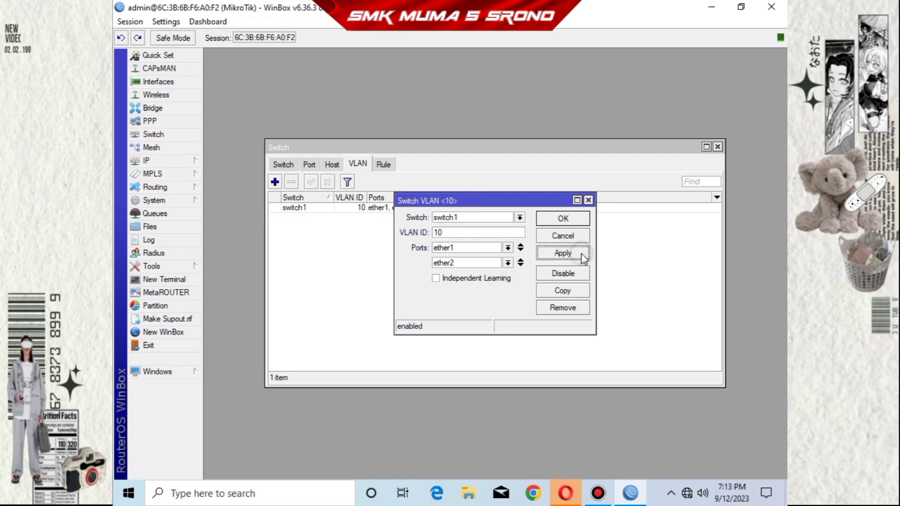
{"action": "left_click", "coordinate": [585, 219]}
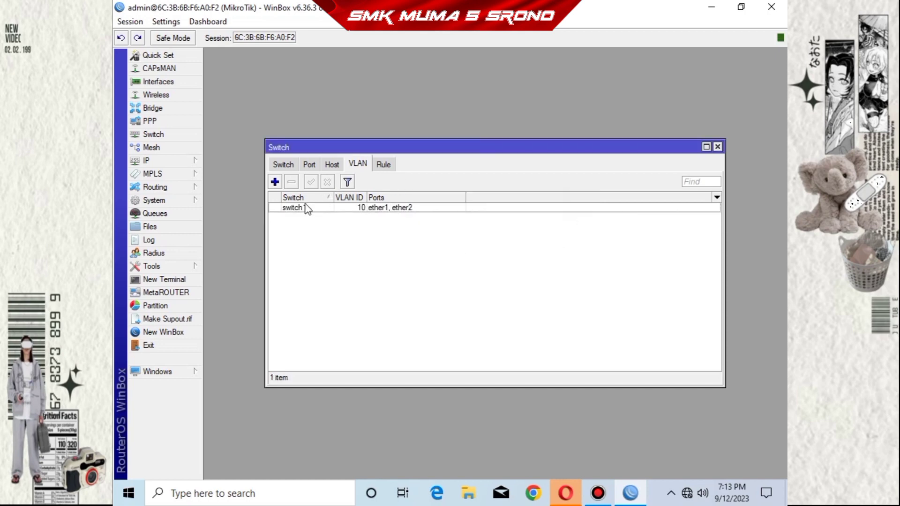
- Add a switch VLAN on switch1 with VLAN ID 20 and ports ether1 and ether3
{"action": "left_click", "coordinate": [275, 182]}
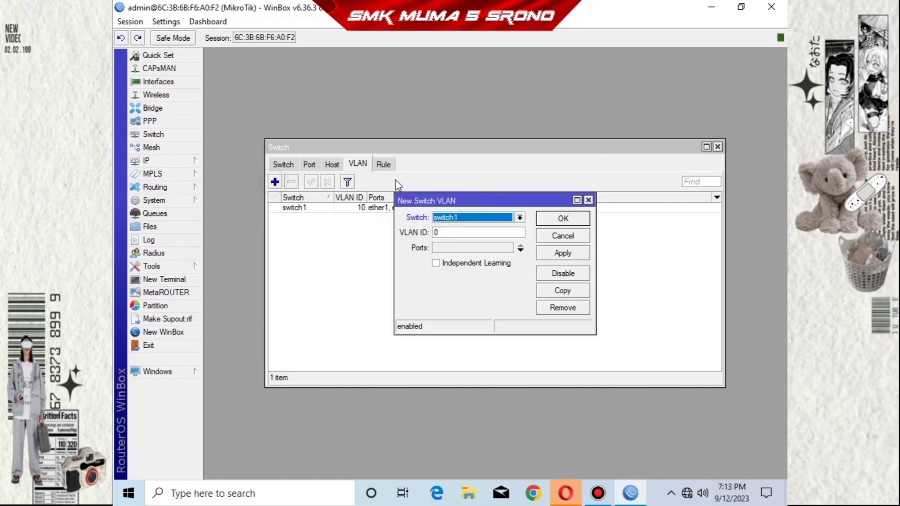
{"action": "left_click", "coordinate": [499, 229]}
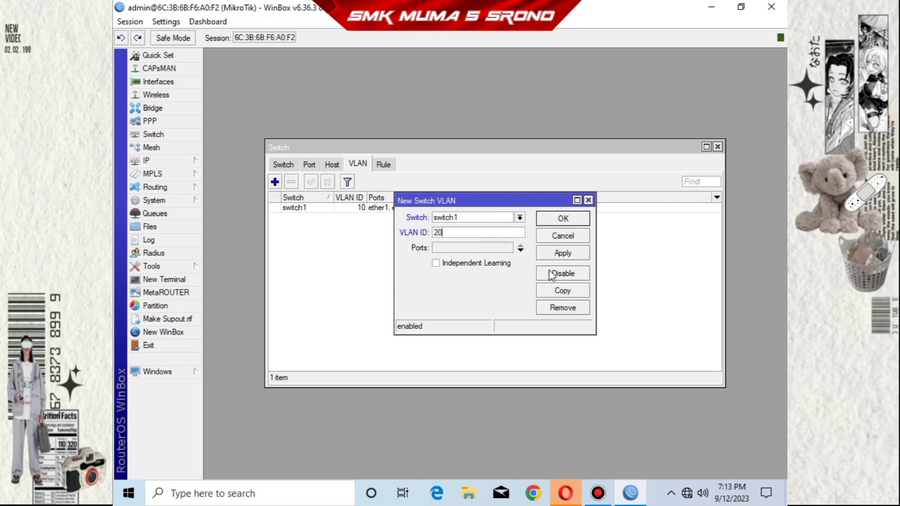
{"action": "left_click", "coordinate": [519, 251]}
{"action": "left_click", "coordinate": [518, 252]}
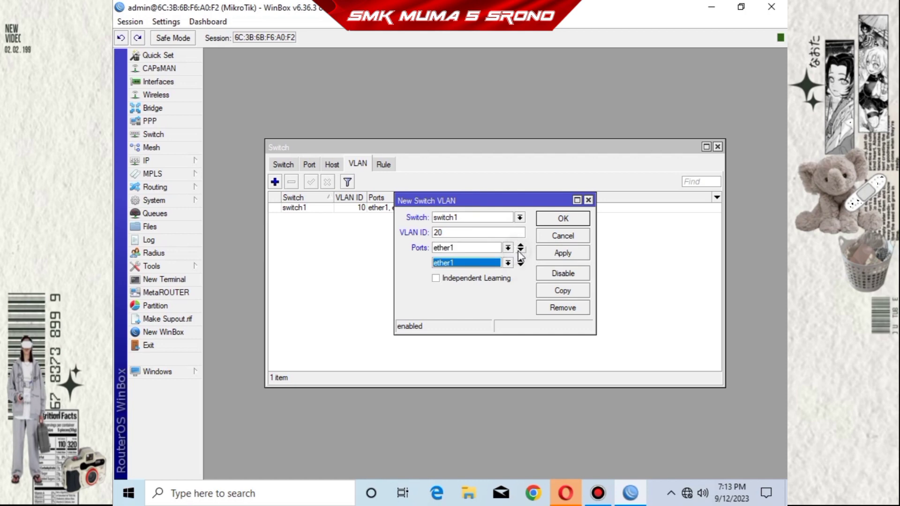
{"action": "left_click", "coordinate": [500, 262]}
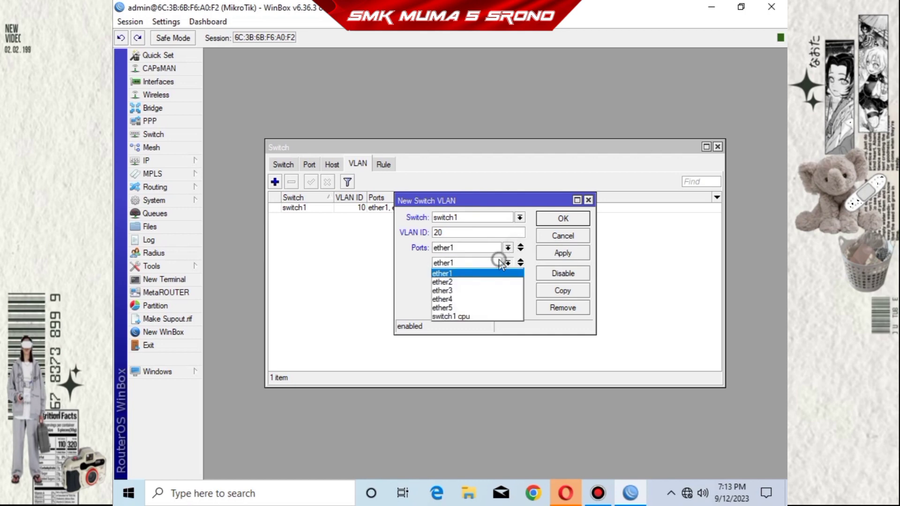
{"action": "left_click", "coordinate": [483, 290]}
{"action": "left_click", "coordinate": [564, 259]}
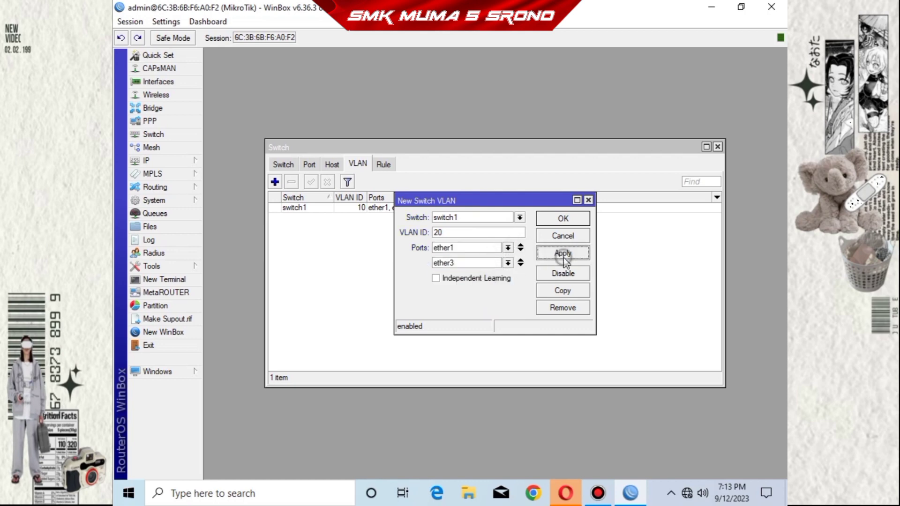
{"action": "left_click", "coordinate": [571, 219]}
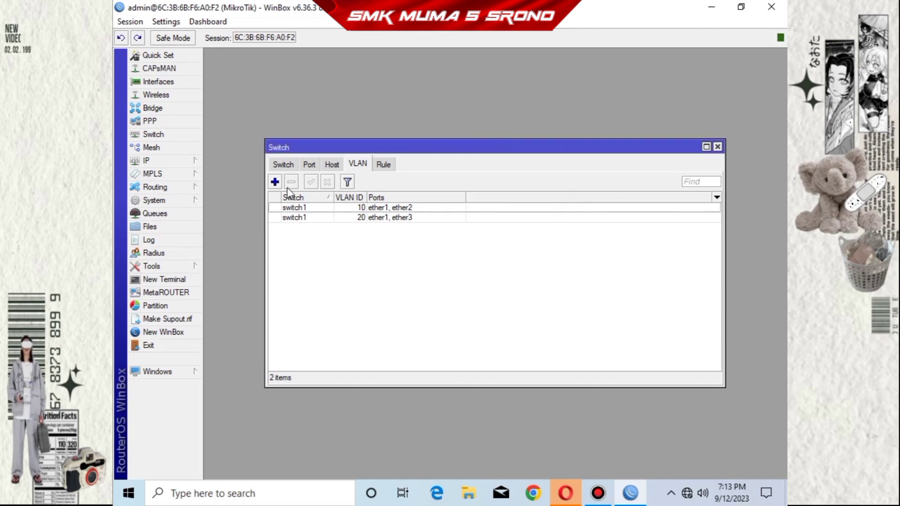
- Set switch port ether1 to VLAN mode secure and VLAN header add if missing
{"action": "left_click", "coordinate": [310, 164]}
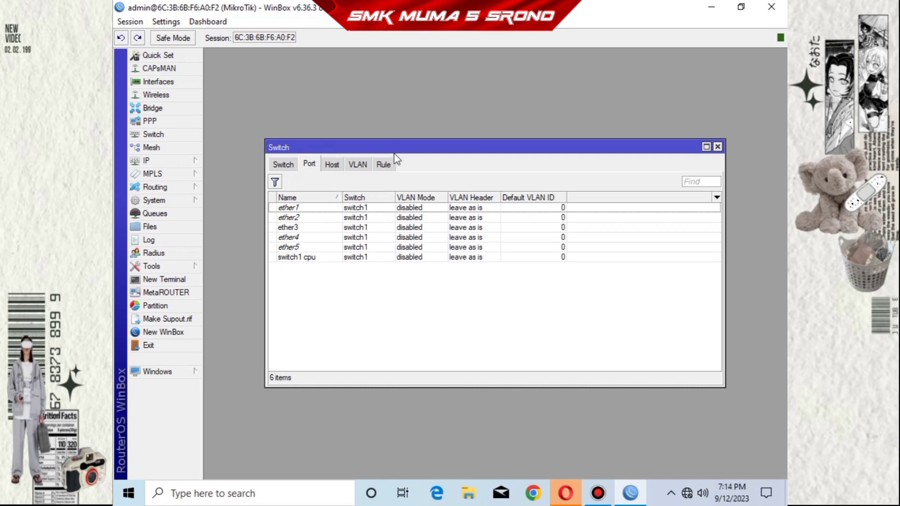
{"action": "double_click", "coordinate": [377, 207]}
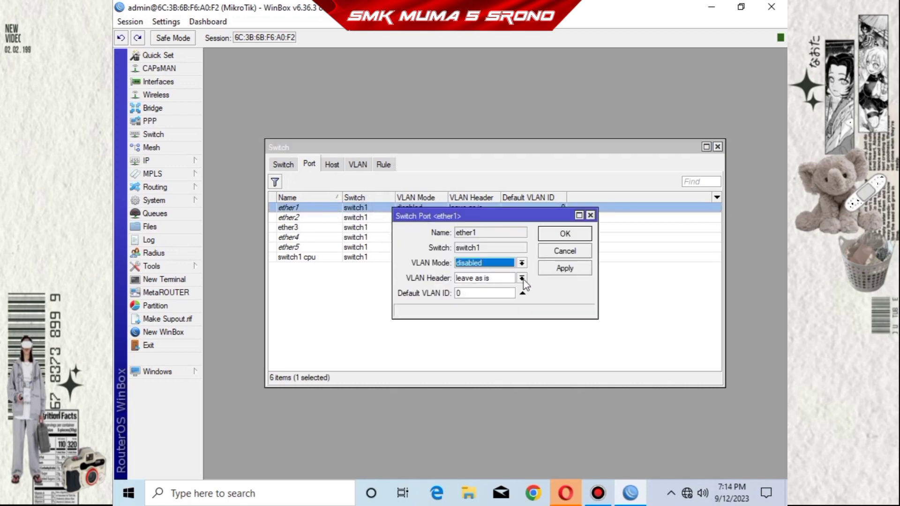
{"action": "left_click", "coordinate": [508, 280]}
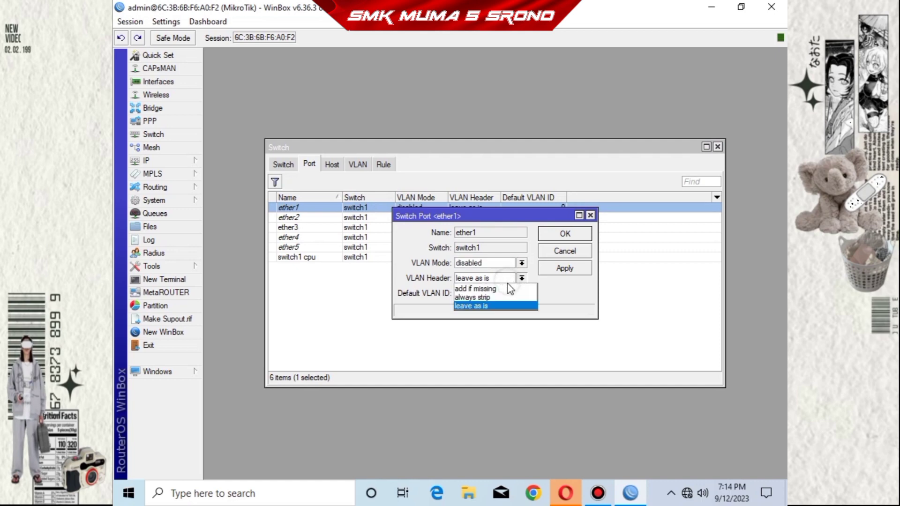
{"action": "left_click", "coordinate": [510, 286]}
{"action": "left_click", "coordinate": [504, 263]}
{"action": "left_click", "coordinate": [496, 307]}
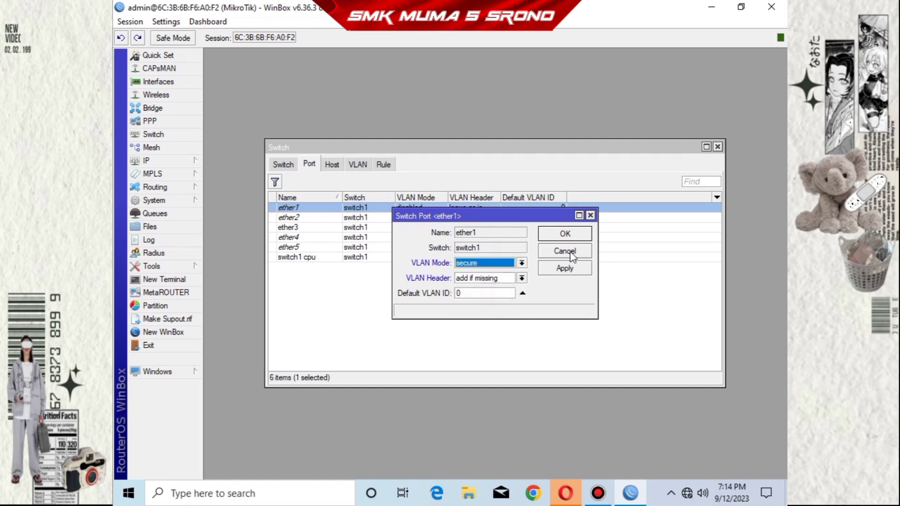
{"action": "left_click", "coordinate": [573, 268]}
{"action": "left_click", "coordinate": [565, 234]}
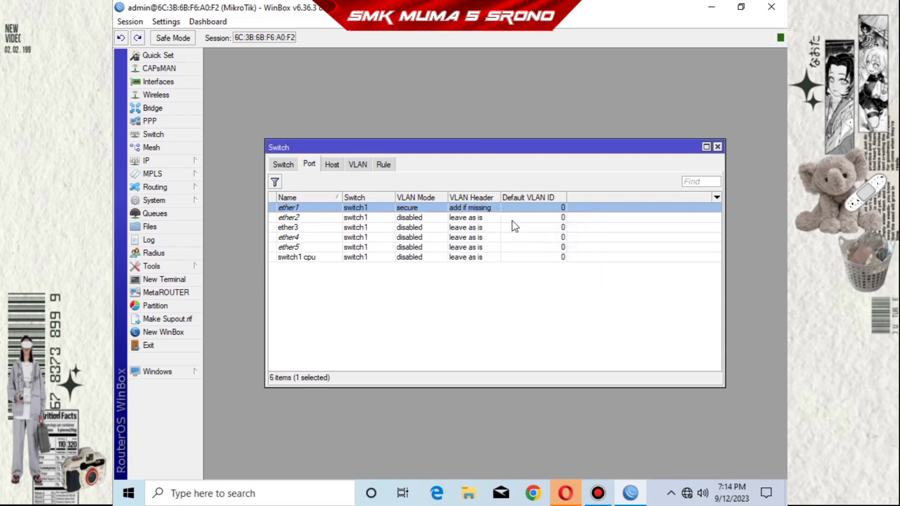
- Set switch port ether2 to VLAN mode secure, VLAN header always strip and default VLAN ID 10
{"action": "left_click", "coordinate": [511, 218]}
{"action": "double_click", "coordinate": [511, 218]}
{"action": "left_click", "coordinate": [500, 269]}
{"action": "left_click", "coordinate": [500, 304]}
{"action": "left_click", "coordinate": [487, 280]}
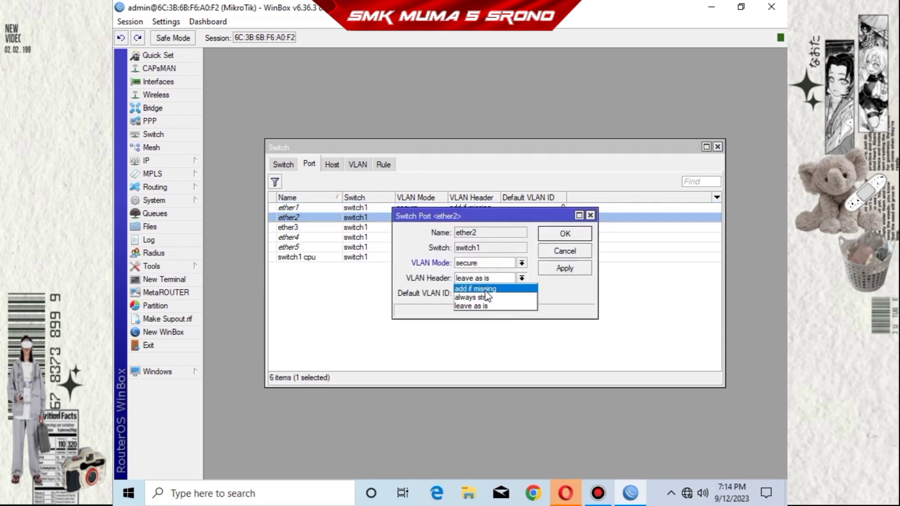
{"action": "left_click", "coordinate": [490, 295]}
{"action": "left_click", "coordinate": [497, 297]}
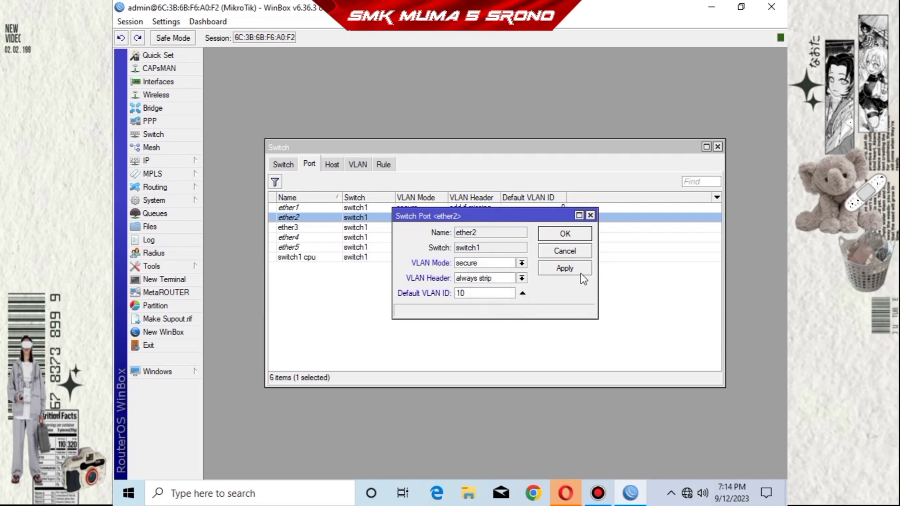
{"action": "left_click", "coordinate": [578, 233]}
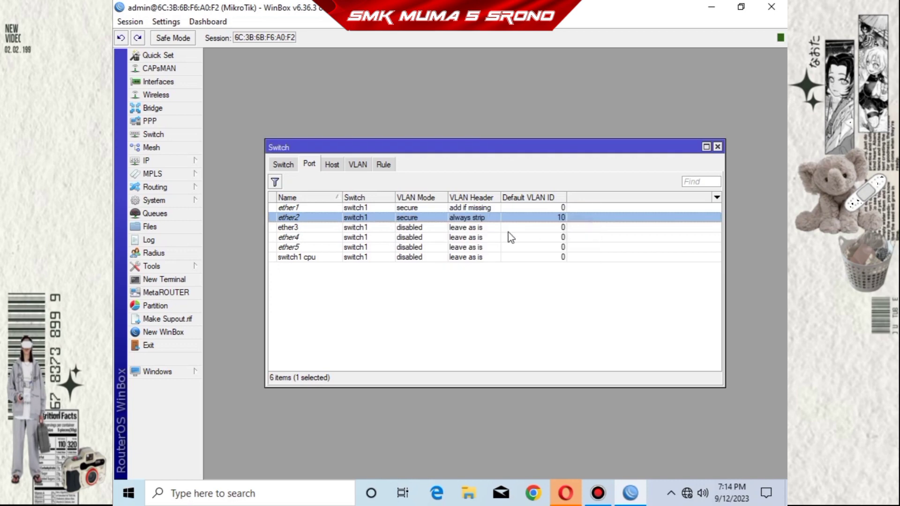
- Set switch port ether3 to VLAN header always strip and default VLAN ID 20, and apply the settings
{"action": "left_click", "coordinate": [509, 227]}
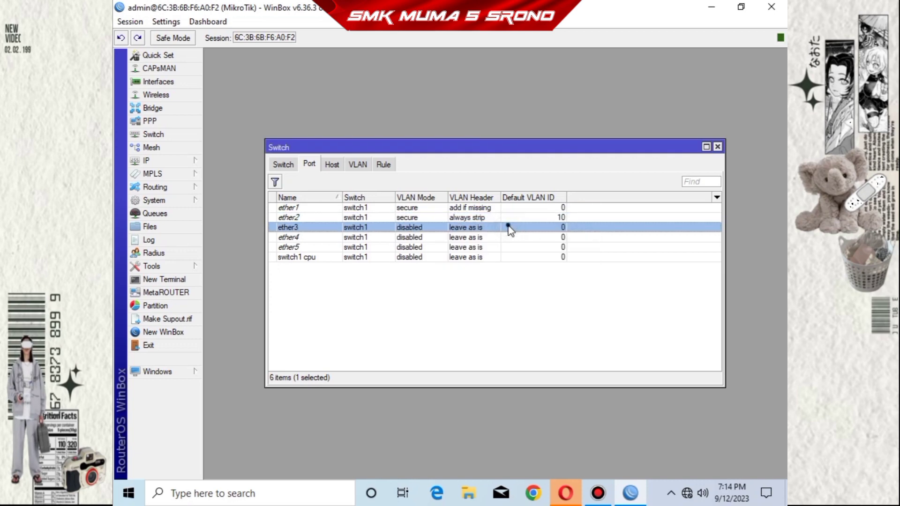
{"action": "double_click", "coordinate": [509, 227]}
{"action": "left_click", "coordinate": [511, 266]}
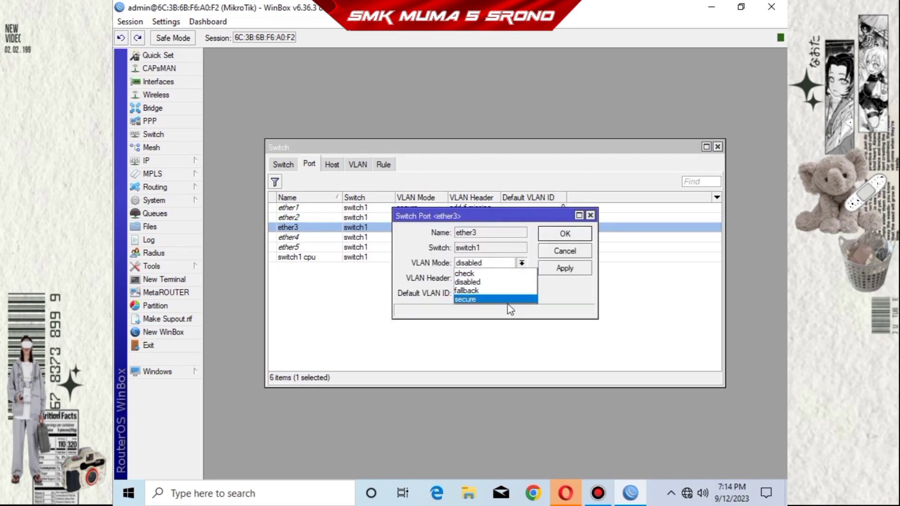
{"action": "key", "text": "Escape"}
{"action": "left_click", "coordinate": [514, 280]}
{"action": "left_click", "coordinate": [470, 294]}
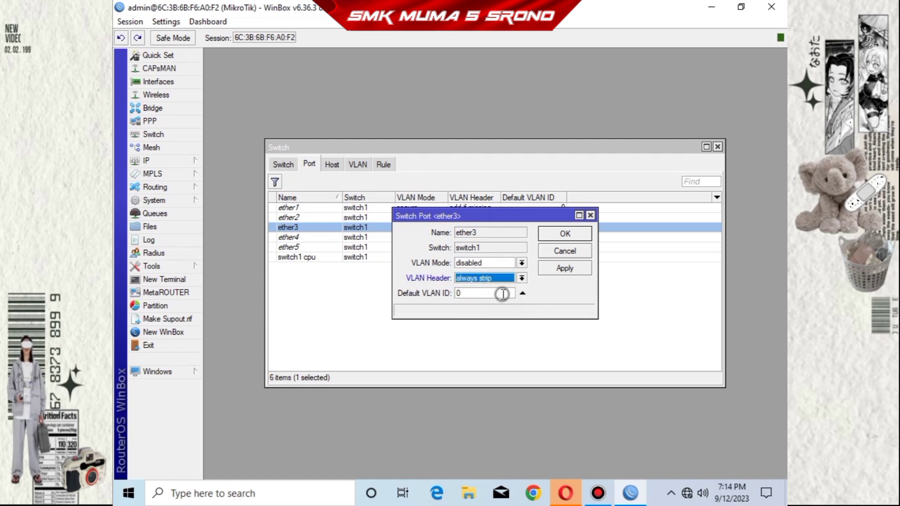
{"action": "left_click", "coordinate": [480, 294]}
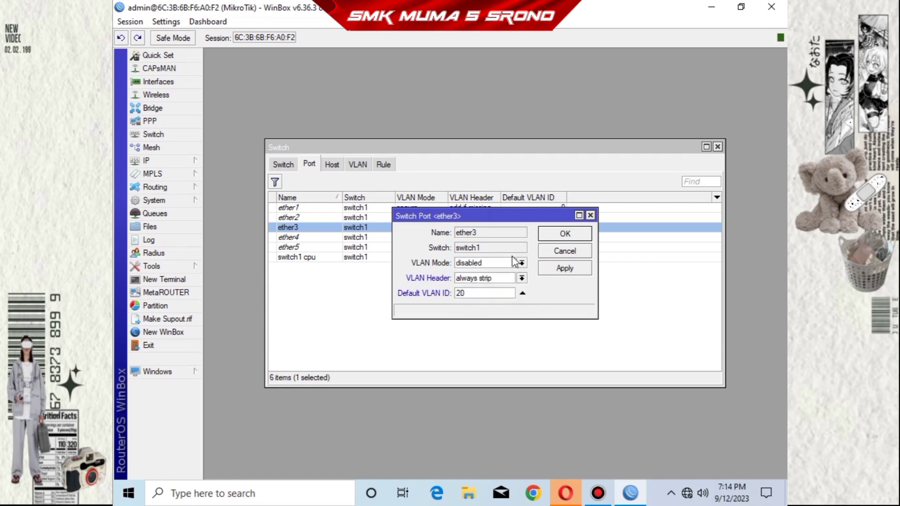
{"action": "left_click", "coordinate": [553, 271]}
- Set the VLAN mode of switch port ether3 to secure and close the Switch window
{"action": "left_click", "coordinate": [493, 264]}
{"action": "left_click", "coordinate": [489, 300]}
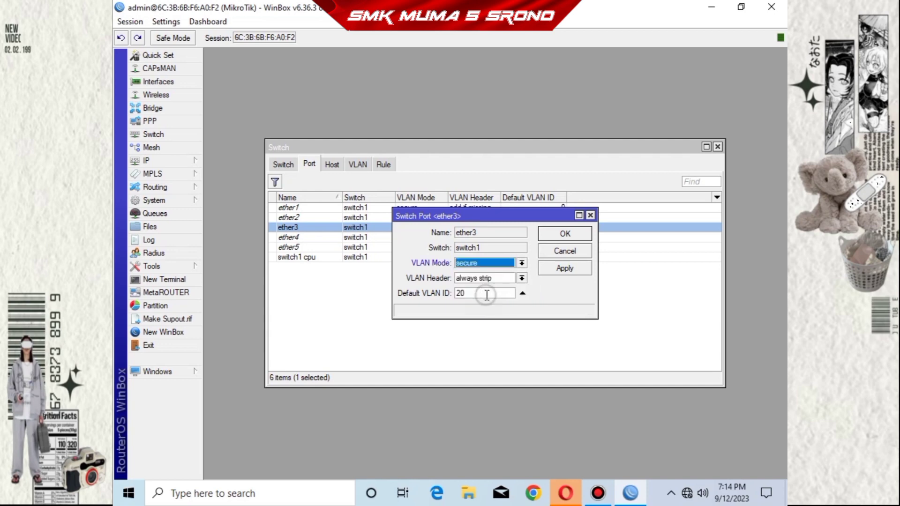
{"action": "left_click", "coordinate": [557, 267]}
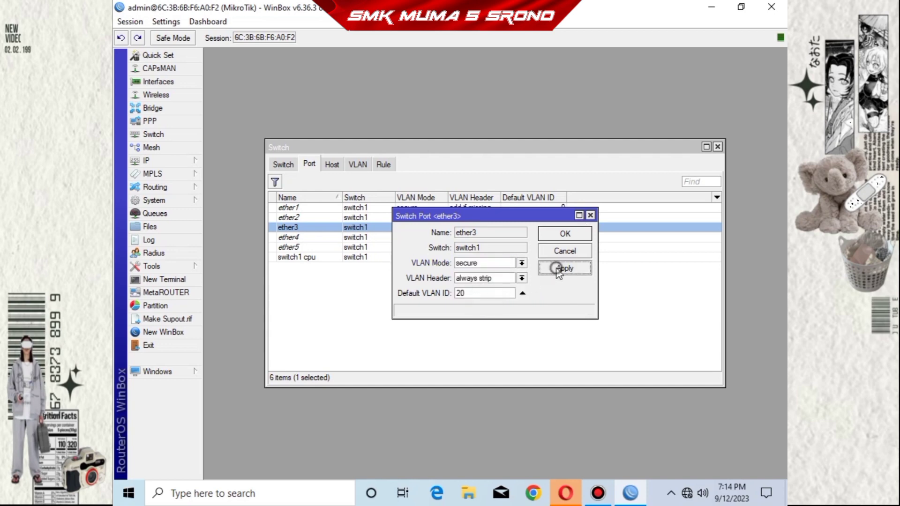
{"action": "left_click", "coordinate": [564, 234]}
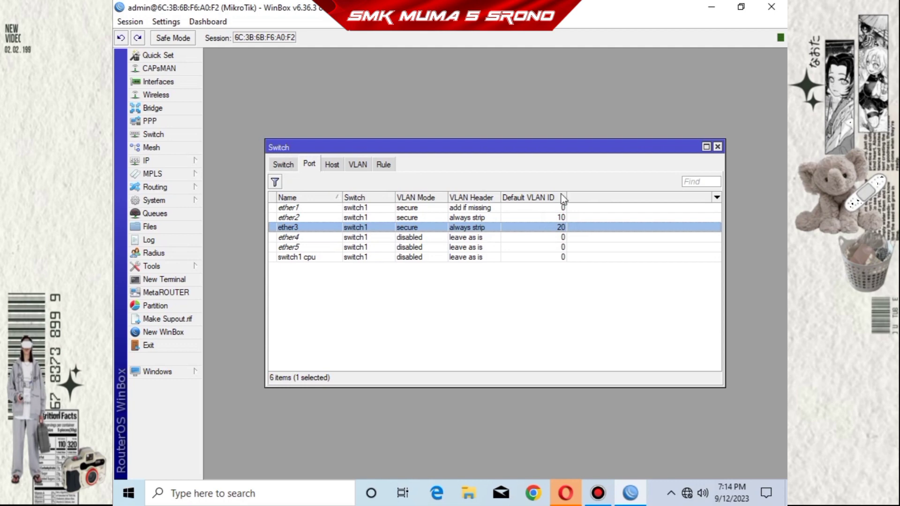
{"action": "left_click", "coordinate": [717, 147]}
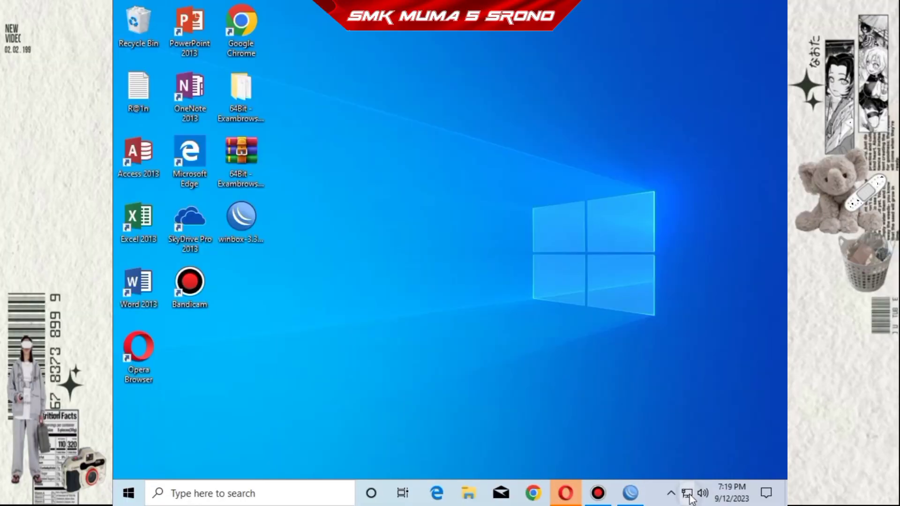
- Examine the IPv4 address and default gateway in the Windows Ethernet connection details, and minimise the network windows
{"action": "left_click", "coordinate": [687, 493]}
{"action": "left_click", "coordinate": [649, 454]}
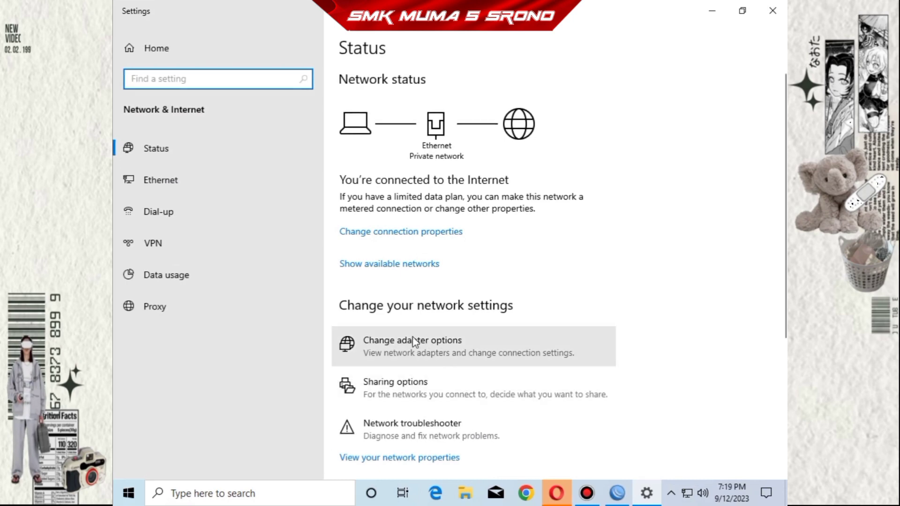
{"action": "left_click", "coordinate": [414, 345]}
{"action": "double_click", "coordinate": [331, 136]}
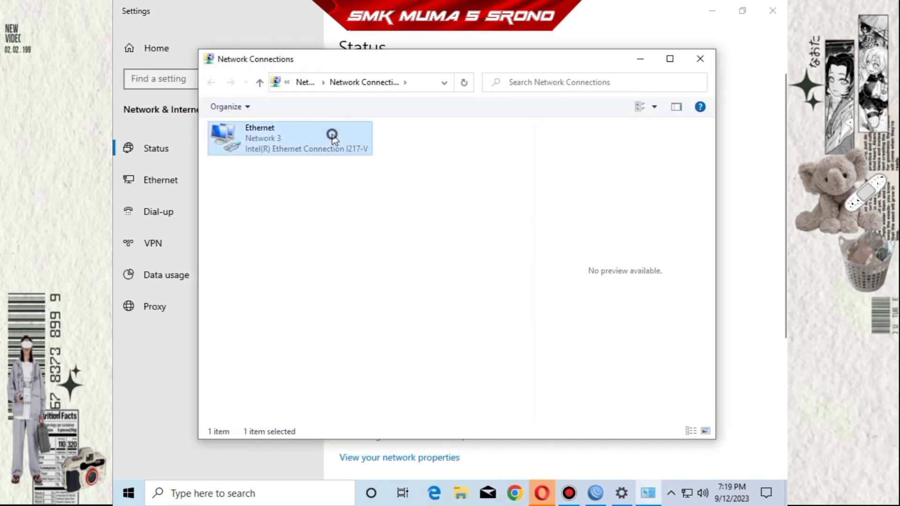
{"action": "left_click", "coordinate": [380, 240]}
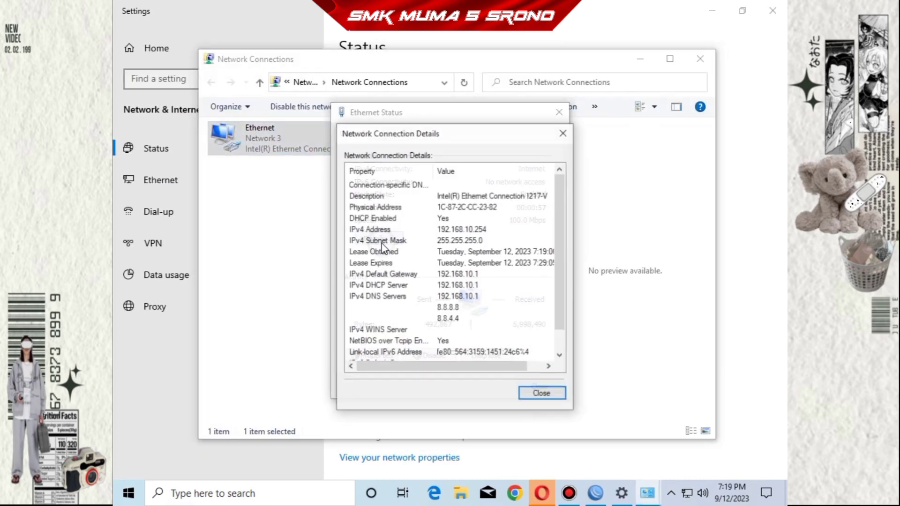
{"action": "scroll", "coordinate": [538, 258], "scroll_direction": "down", "scroll_amount": 1}
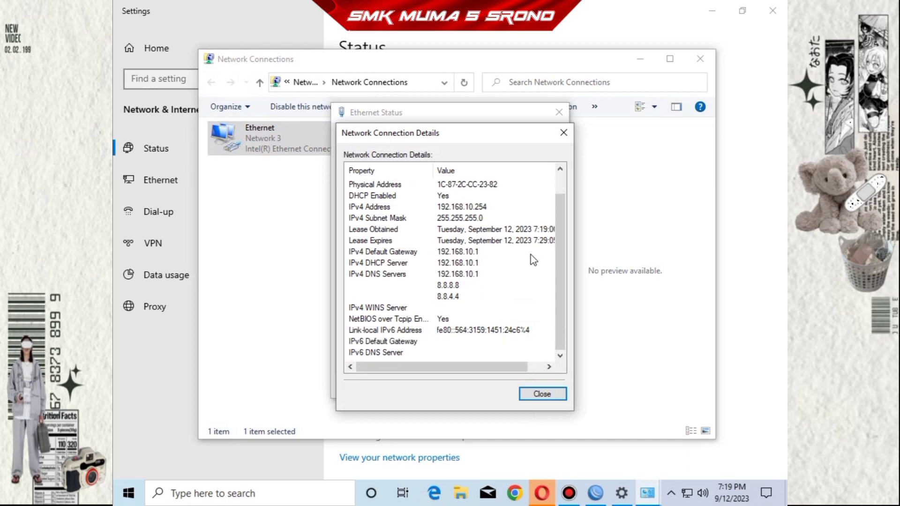
{"action": "left_click", "coordinate": [471, 253]}
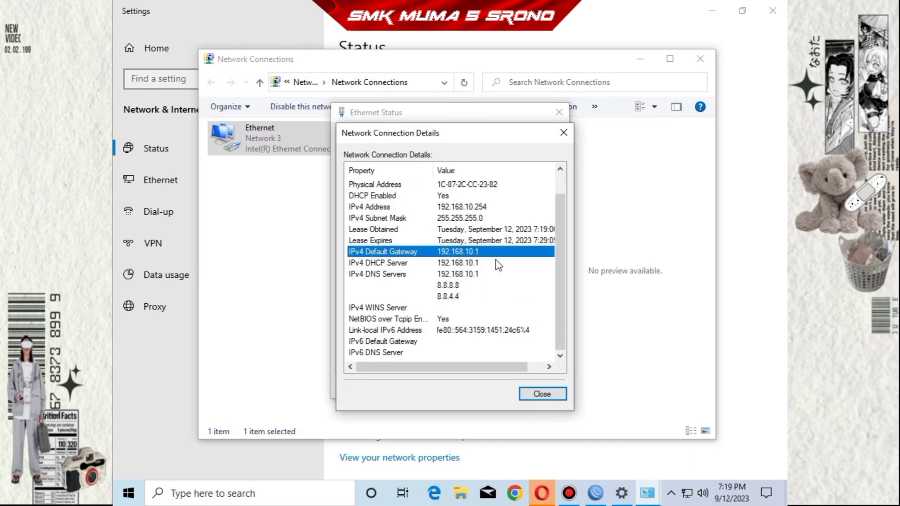
{"action": "left_click", "coordinate": [483, 208]}
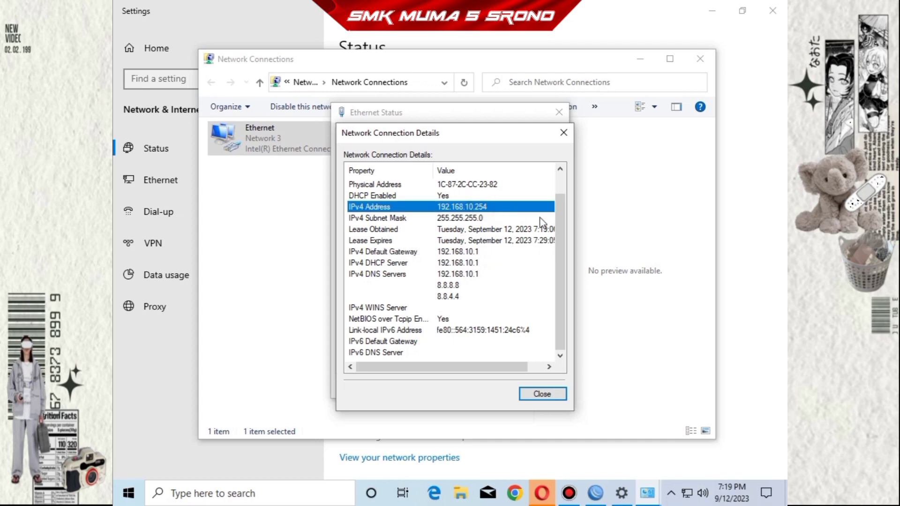
{"action": "left_click", "coordinate": [533, 388]}
{"action": "left_click", "coordinate": [534, 385]}
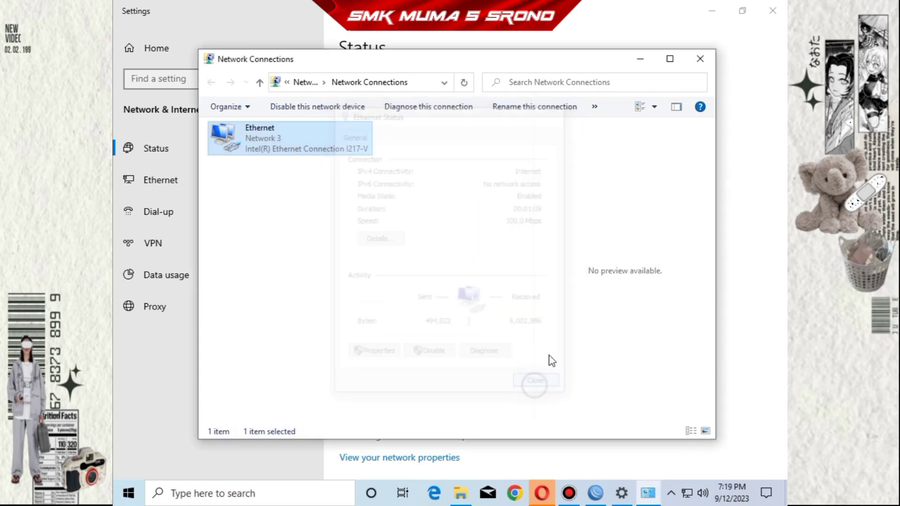
{"action": "left_click", "coordinate": [642, 66]}
{"action": "left_click", "coordinate": [711, 16]}
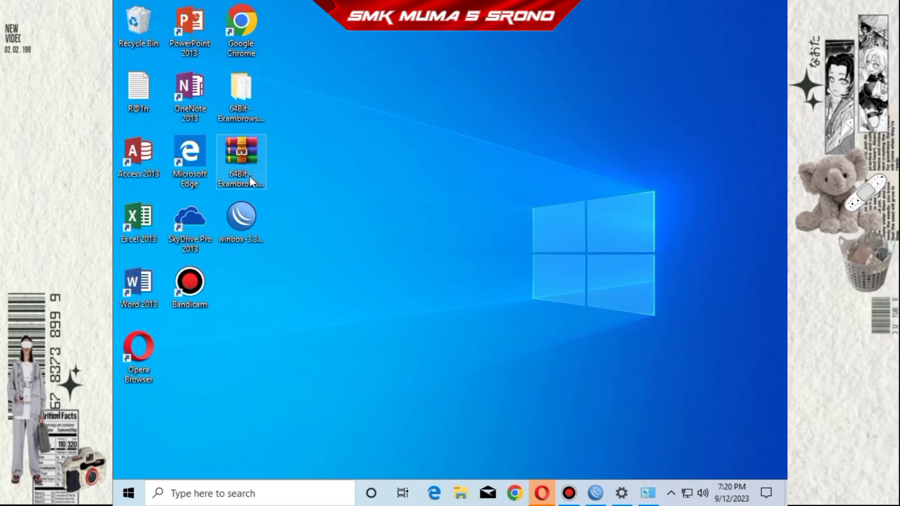
- Switch to Google Chrome, load YouTube to test internet access, and close the browser
{"action": "left_click", "coordinate": [225, 33]}
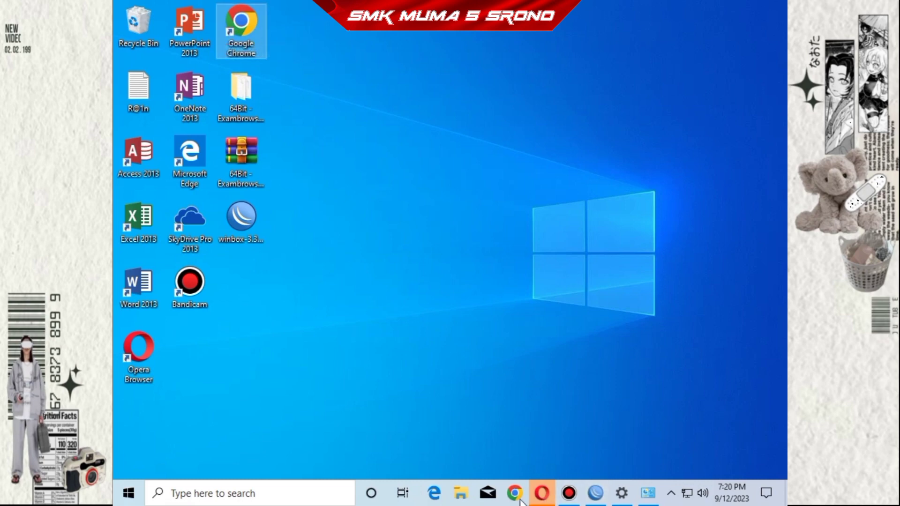
{"action": "mouse_move", "coordinate": [515, 493]}
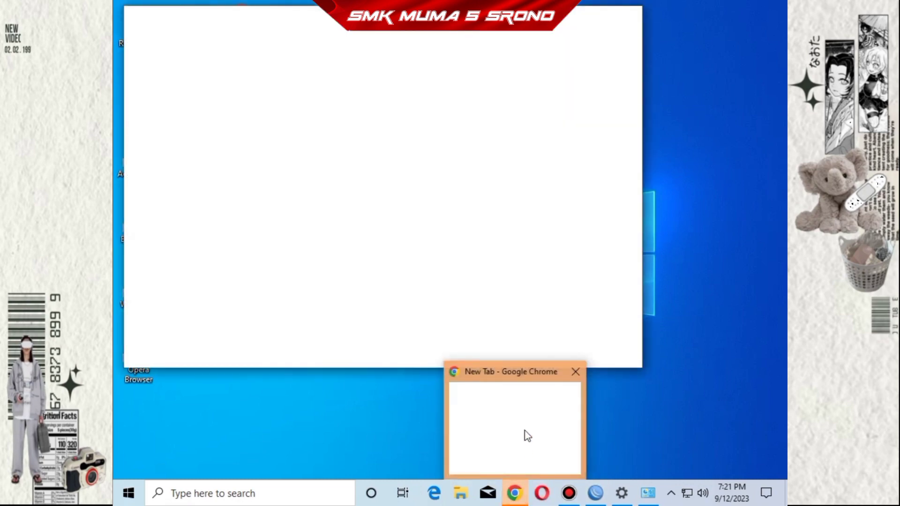
{"action": "left_click", "coordinate": [525, 432]}
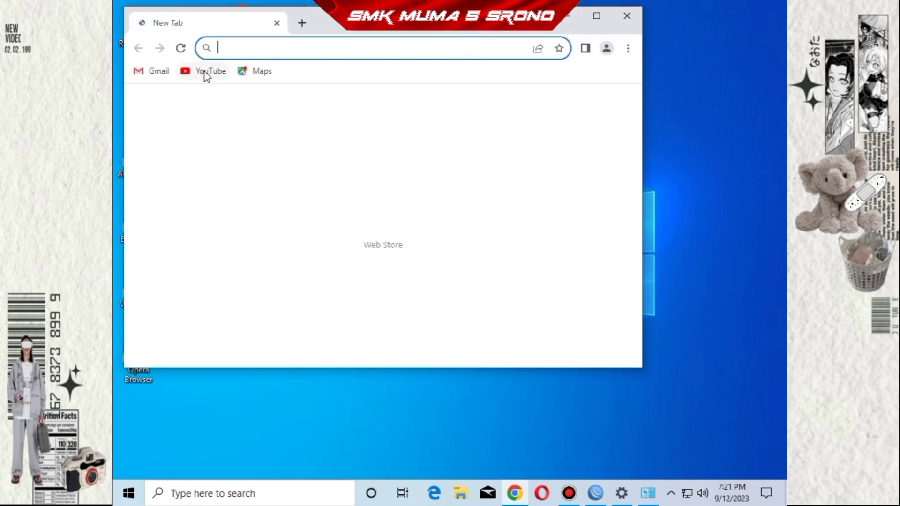
{"action": "left_click", "coordinate": [221, 73]}
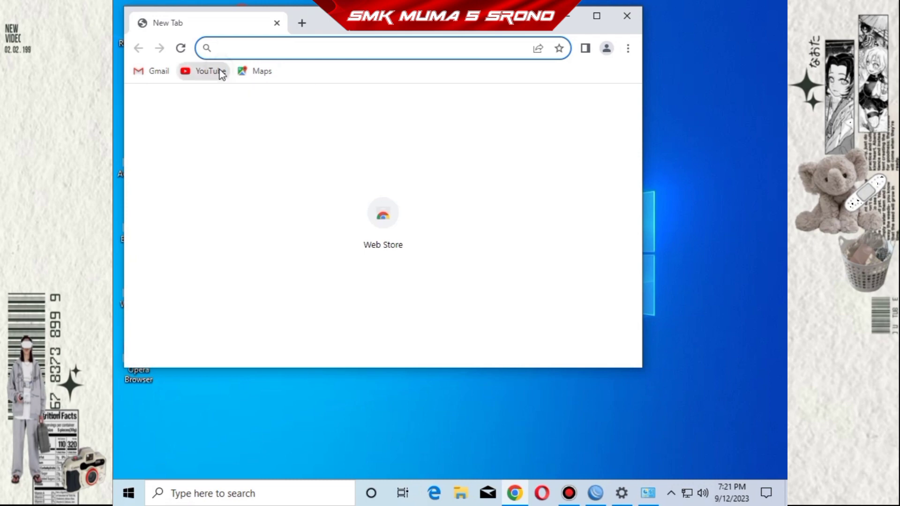
{"action": "left_click_drag", "start_coordinate": [328, 19], "coordinate": [409, 25]}
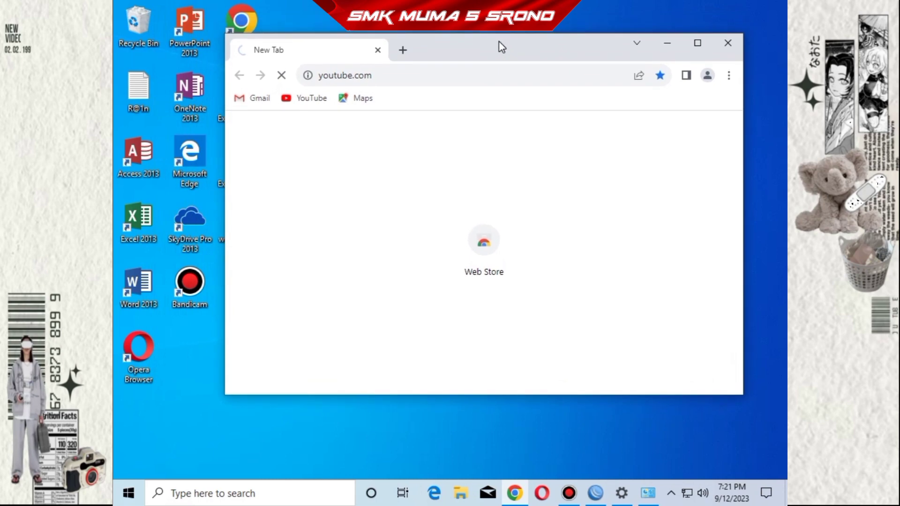
{"action": "left_click_drag", "start_coordinate": [499, 33], "coordinate": [497, 43]}
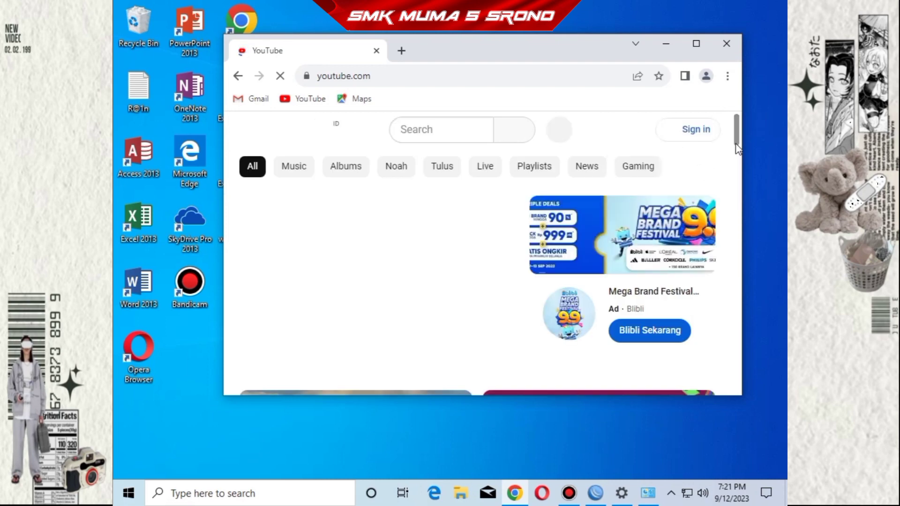
{"action": "left_click_drag", "start_coordinate": [736, 129], "coordinate": [738, 161]}
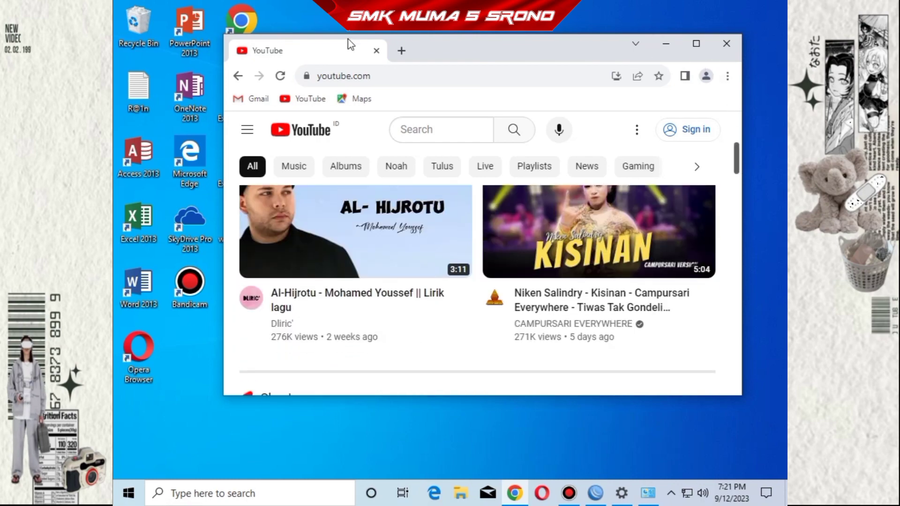
{"action": "left_click", "coordinate": [378, 51]}
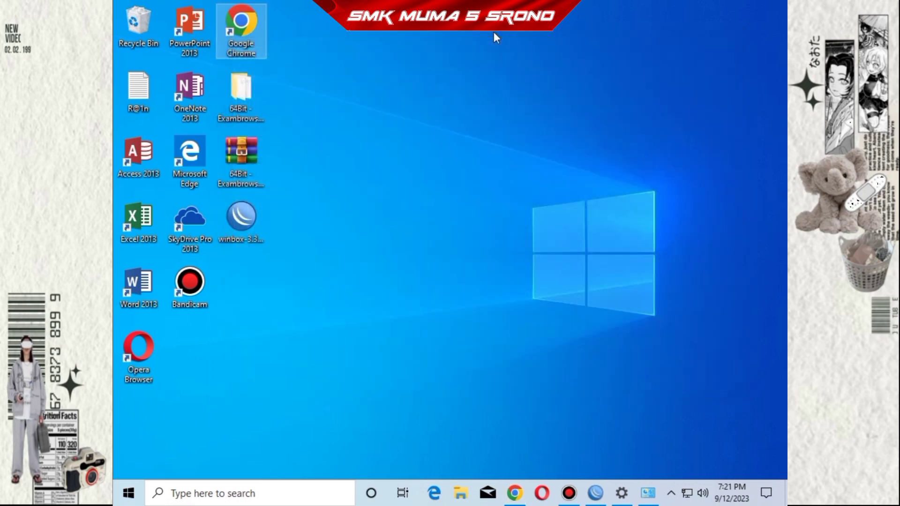
{"action": "left_click", "coordinate": [536, 284]}
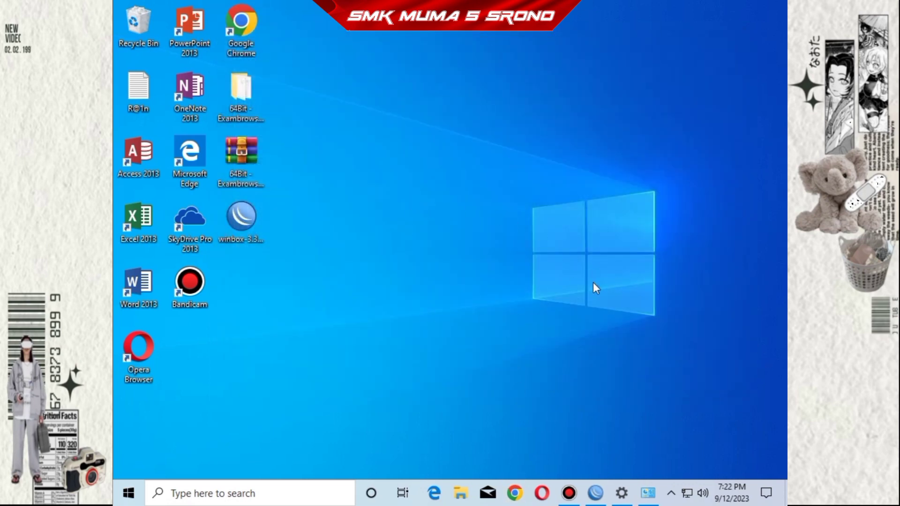
- Return to Network Connections, check the Ethernet adapter's IPv4 address and subnet mask in its details, and close the windows
{"action": "left_click", "coordinate": [650, 495]}
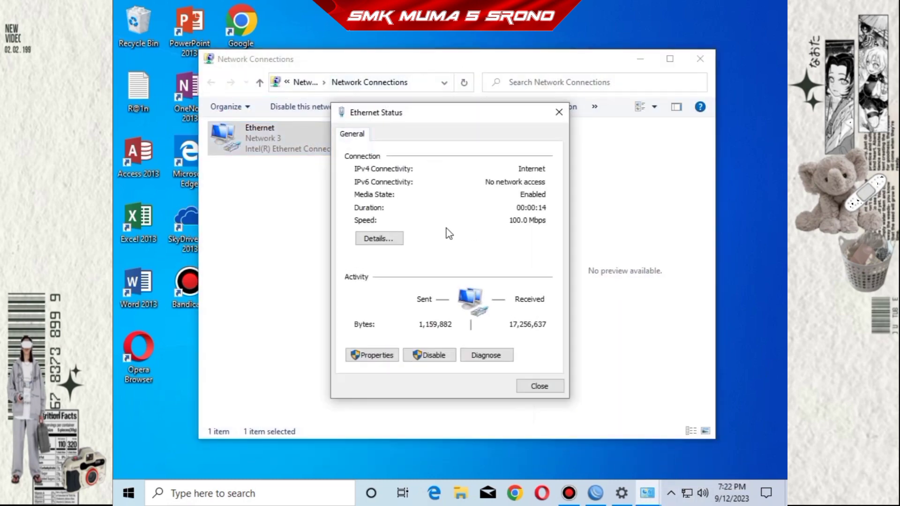
{"action": "left_click", "coordinate": [370, 240]}
{"action": "scroll", "coordinate": [498, 225], "scroll_direction": "down", "scroll_amount": 1}
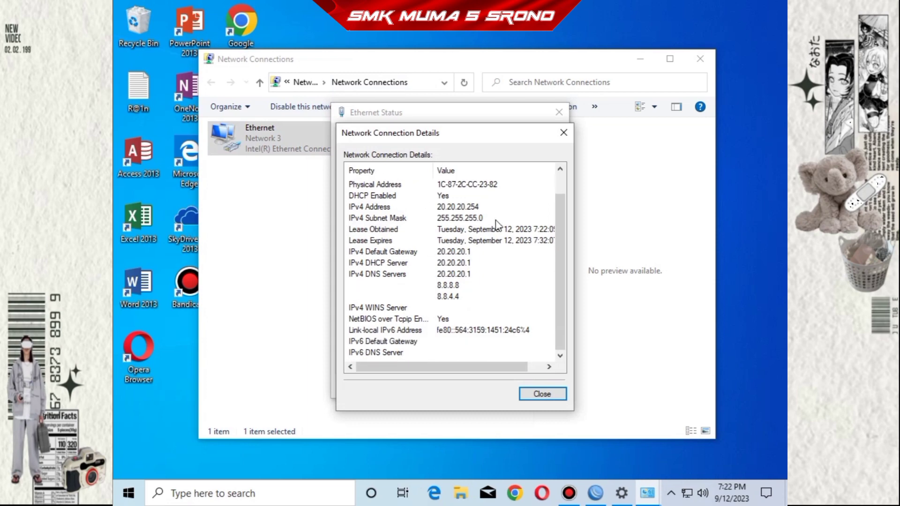
{"action": "left_click", "coordinate": [451, 208]}
{"action": "left_click", "coordinate": [457, 218]}
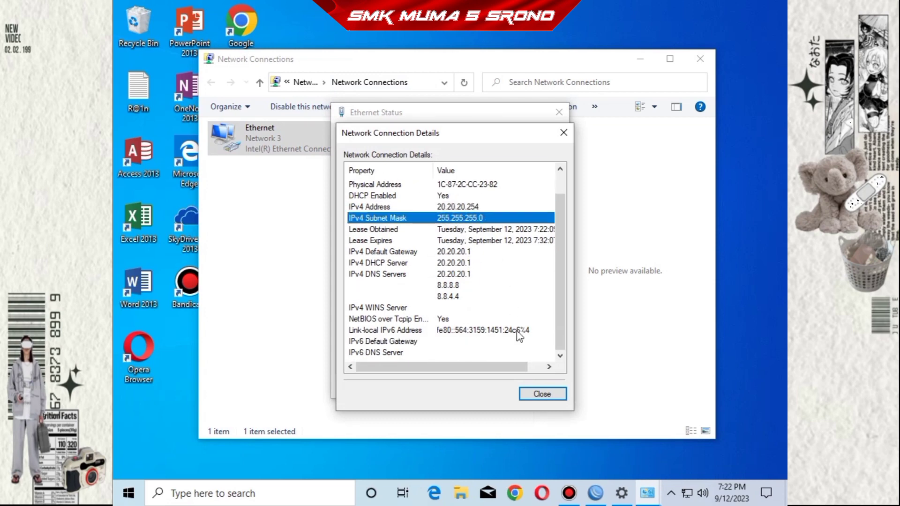
{"action": "left_click", "coordinate": [541, 394]}
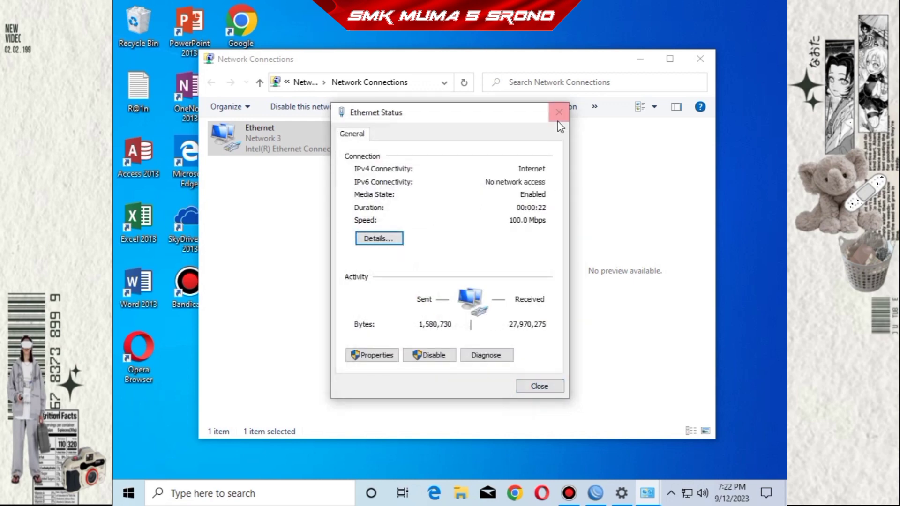
{"action": "left_click", "coordinate": [559, 112]}
{"action": "left_click", "coordinate": [700, 59]}
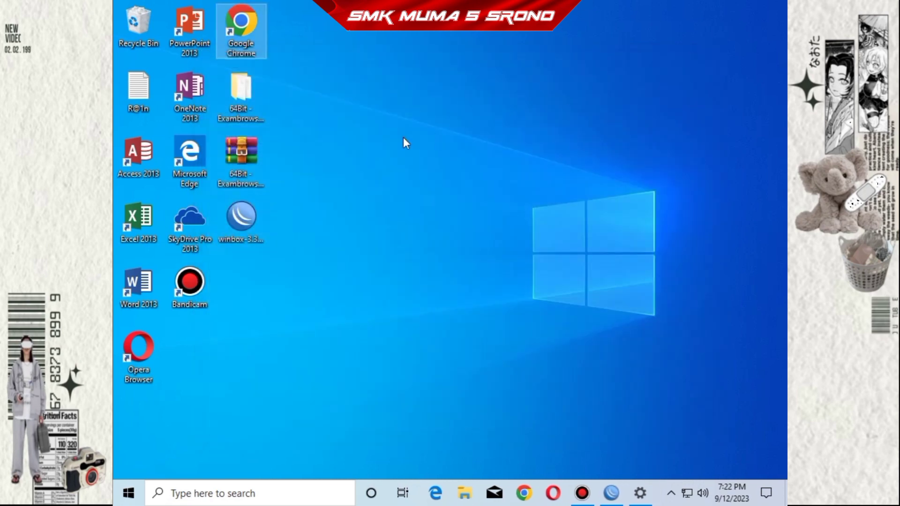
- Reopen Google Chrome and browse the YouTube home page to retest internet access
{"action": "double_click", "coordinate": [238, 48]}
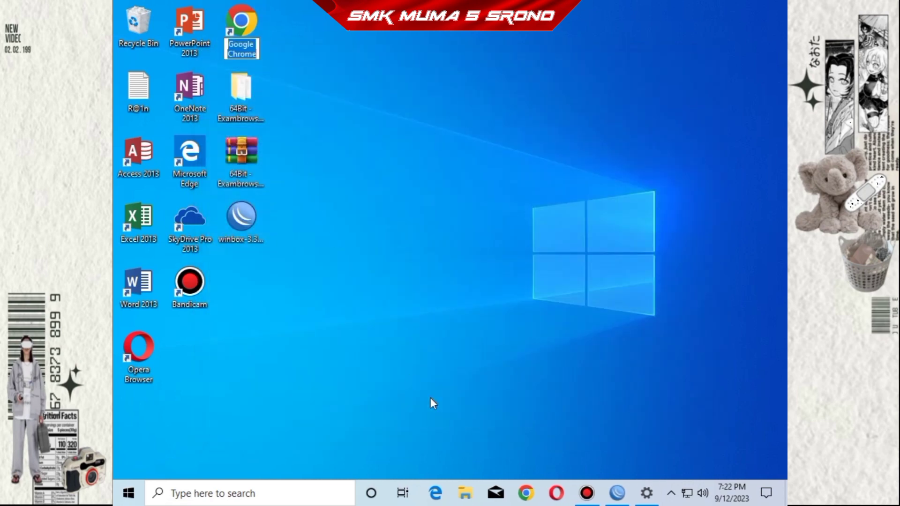
{"action": "double_click", "coordinate": [243, 21]}
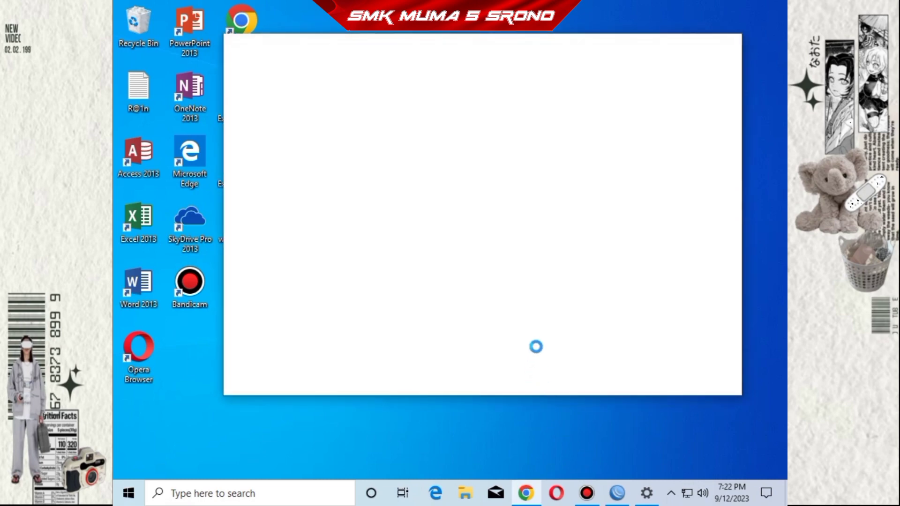
{"action": "left_click", "coordinate": [325, 104]}
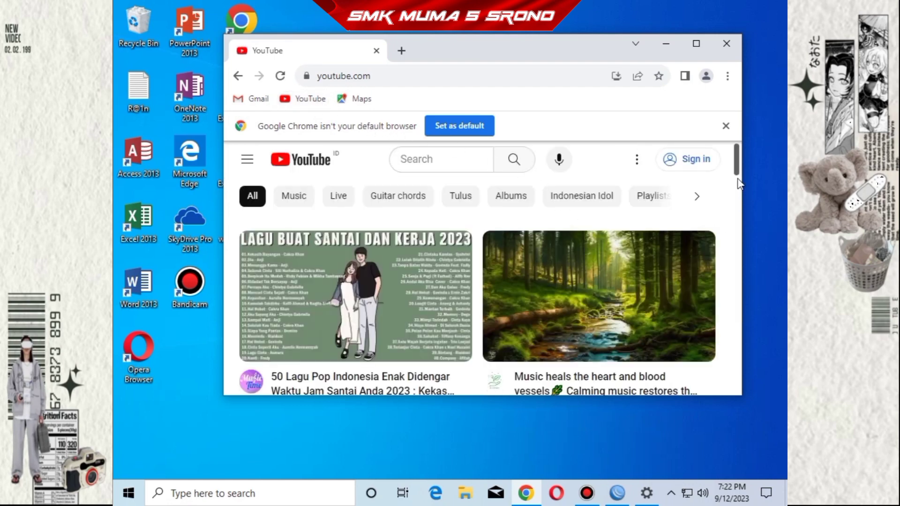
{"action": "scroll", "coordinate": [737, 187], "scroll_direction": "down", "scroll_amount": 3}
{"action": "scroll", "coordinate": [739, 213], "scroll_direction": "down", "scroll_amount": 5}
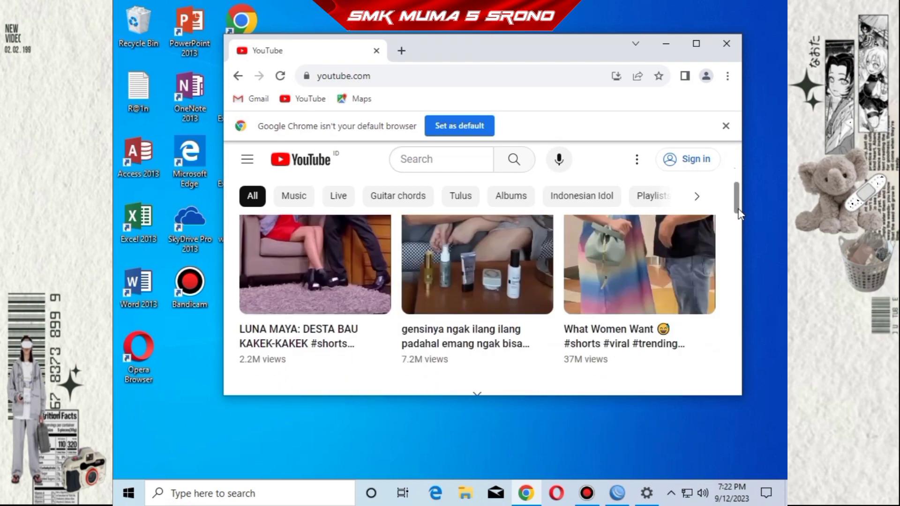
{"action": "left_click_drag", "start_coordinate": [741, 213], "coordinate": [740, 155]}
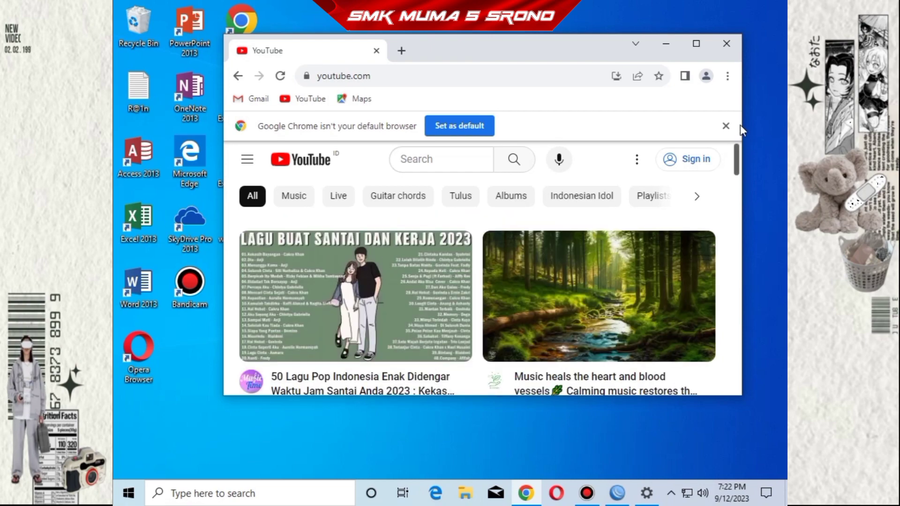